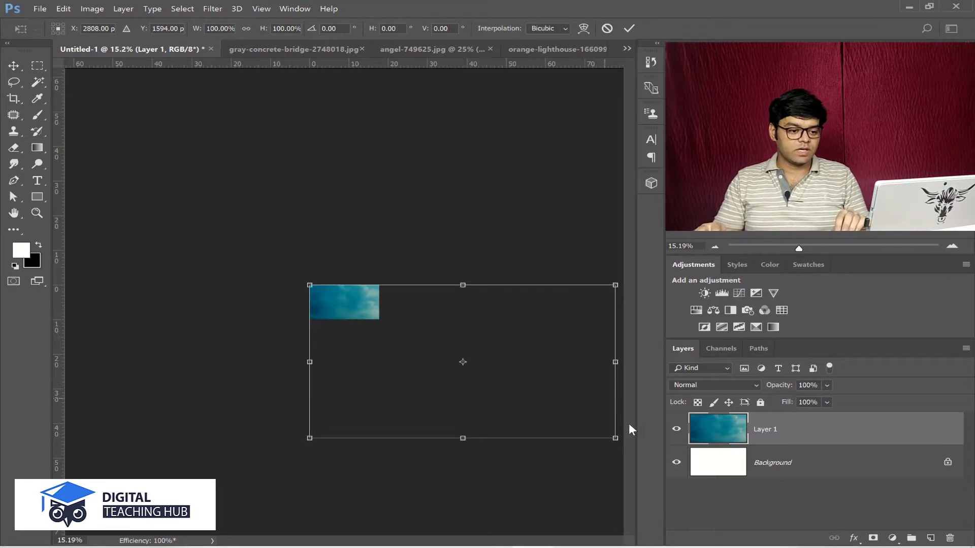
Step: Scale the oversized pasted image on Layer 1 down to about 22% so it fits the canvas
drag(613, 442, 378, 320)
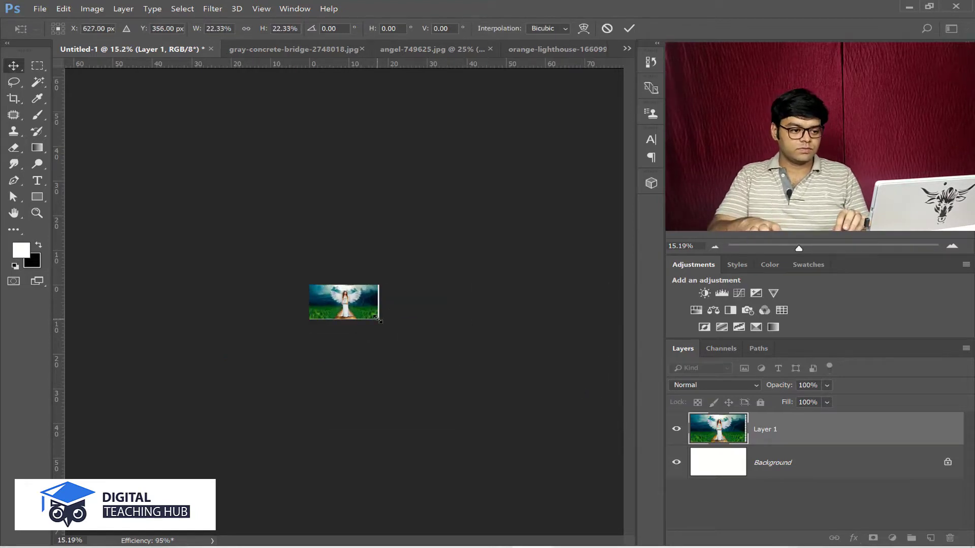
key(Return)
key(ctrl+0)
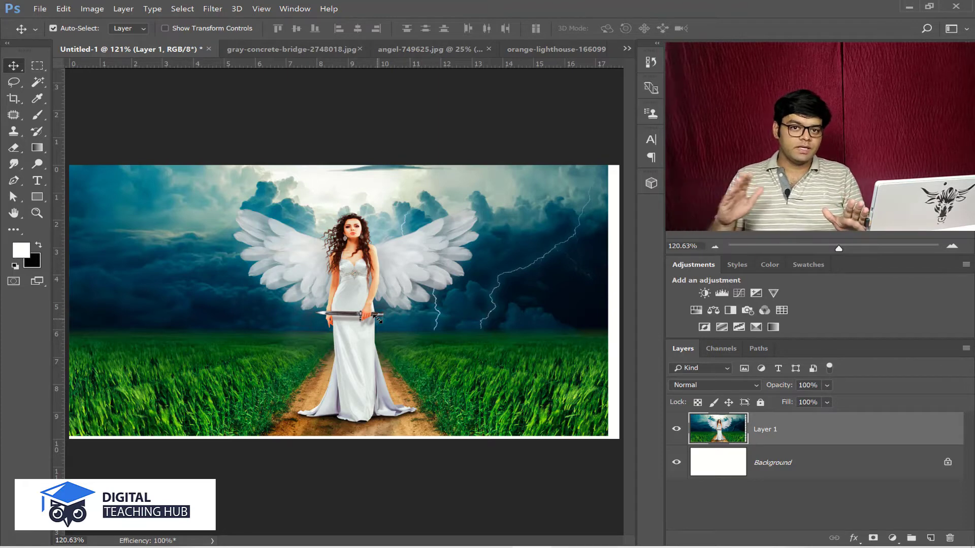
Step: Shrink Layer 1 to a tiny thumbnail in the canvas's upper-left corner and commit the transform
key(ctrl)
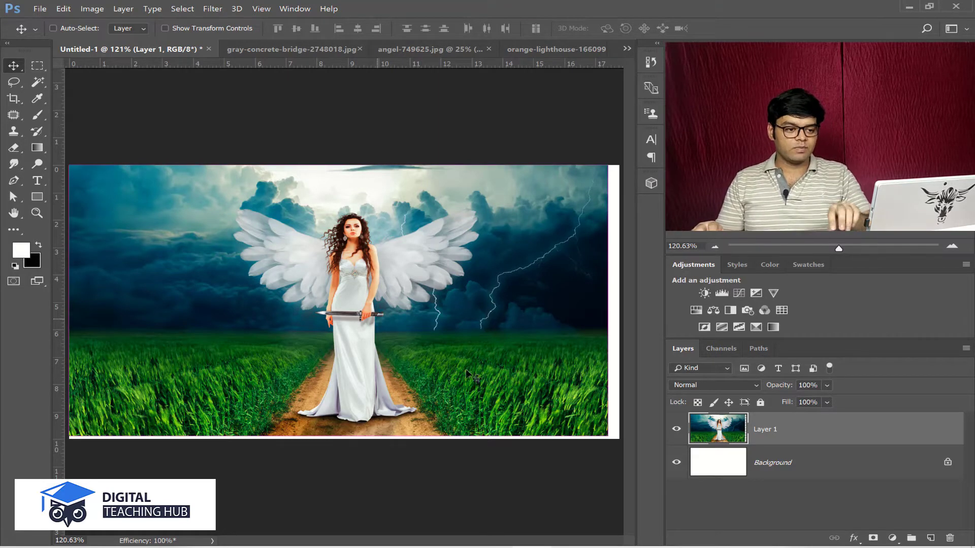
key(ctrl+t)
drag(607, 435, 107, 154)
key(Return)
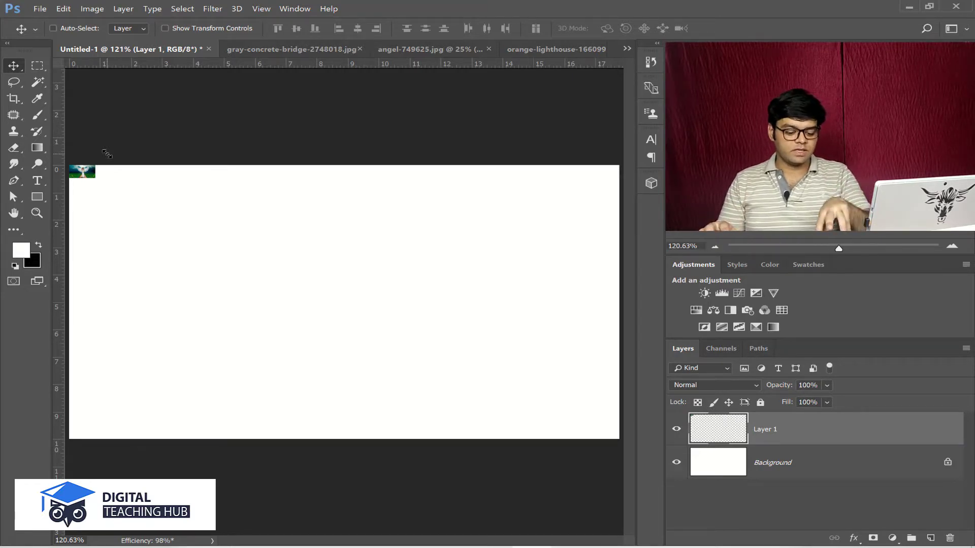
Step: Enlarge the tiny Layer 1 image back up to cover the whole canvas
key(ctrl+t)
drag(111, 200, 586, 533)
key(Return)
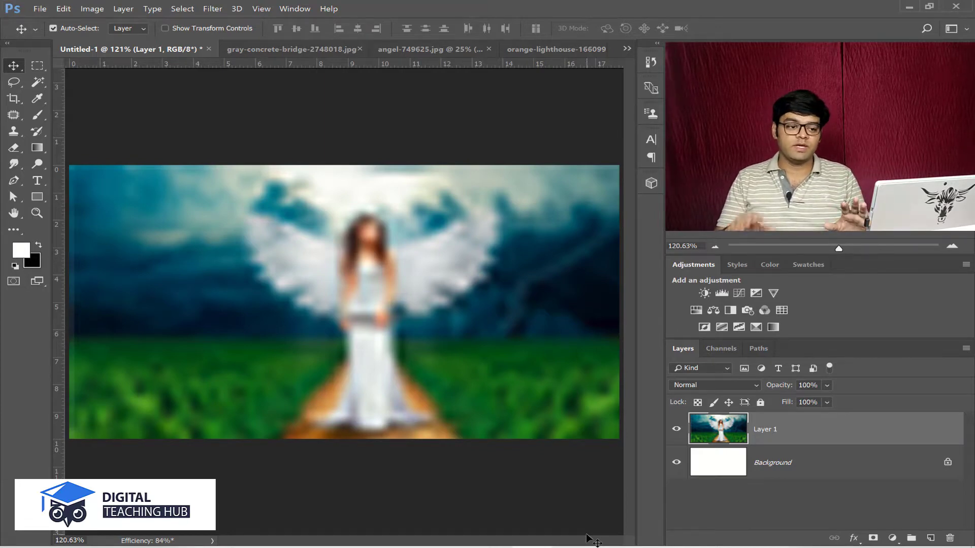
Step: Copy the entire angel-749625.jpg image and paste it into Untitled-1 as a new layer
click(404, 49)
key(ctrl+a)
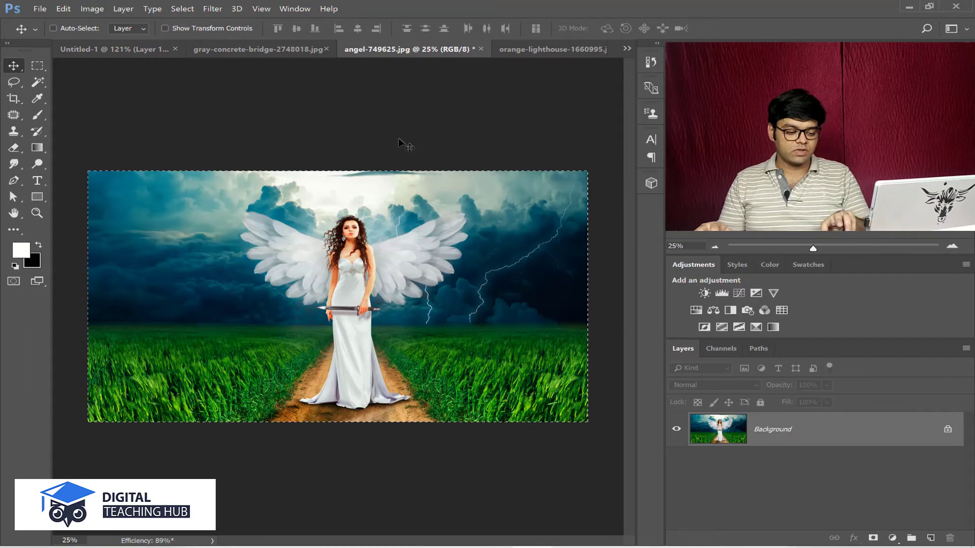
click(112, 49)
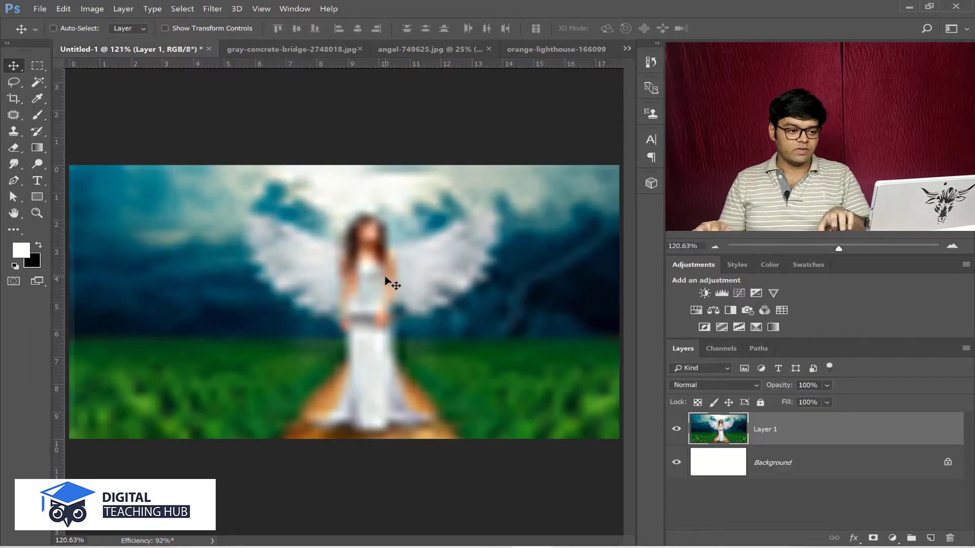
key(ctrl+v)
click(546, 278)
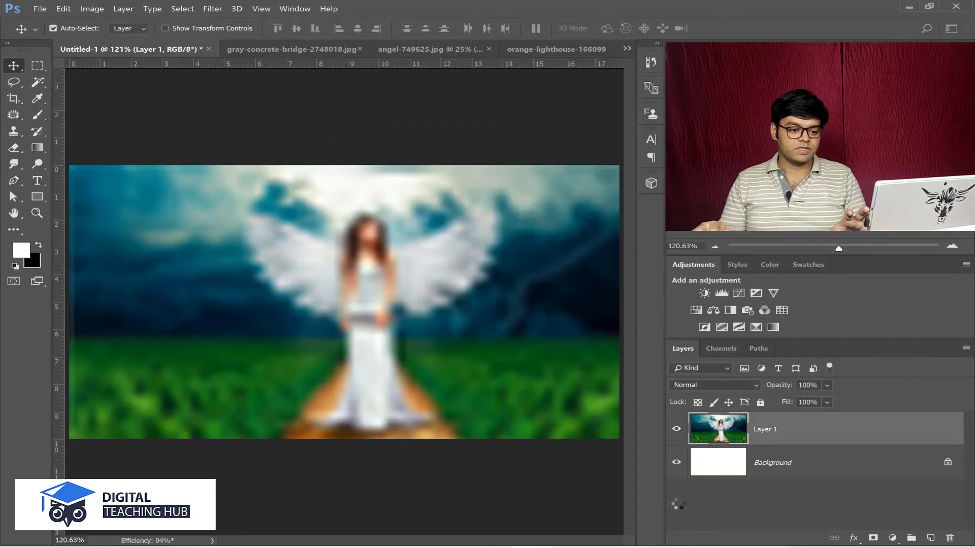
Step: Hide Layer 1 and convert Layer 2 to a smart object
click(676, 463)
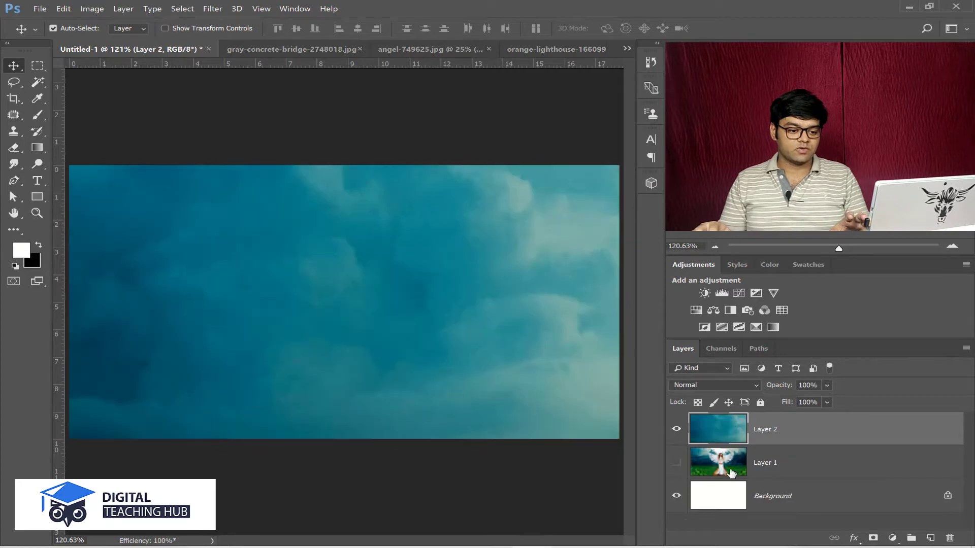
right_click(784, 449)
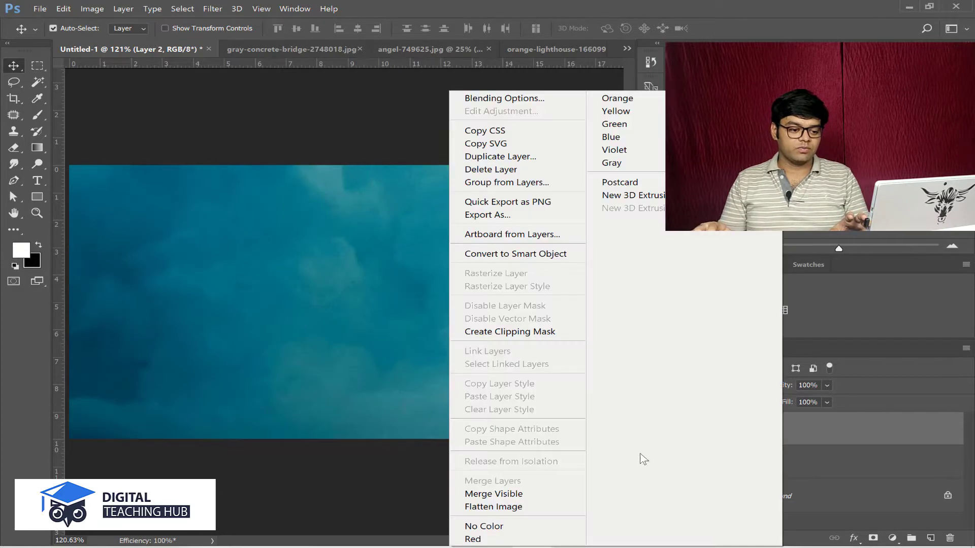
click(519, 254)
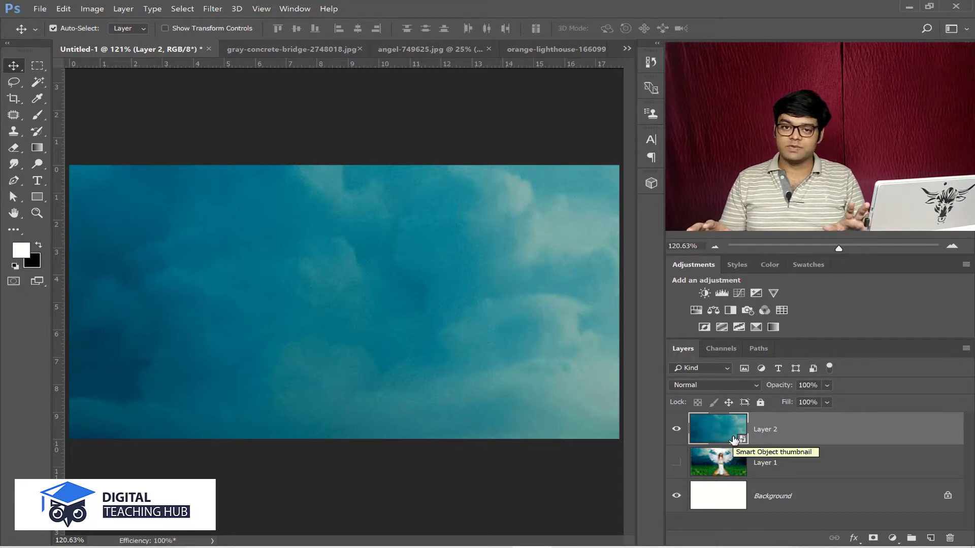
Step: Scale the Layer 2 smart object down to 1% in the canvas's upper-left corner and commit the transform
key(ctrl+t)
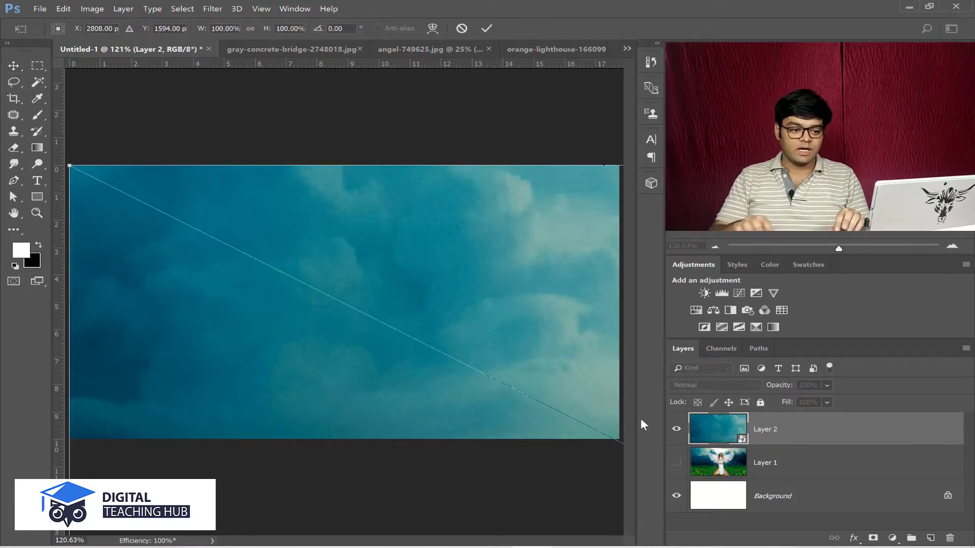
key(ctrl+0)
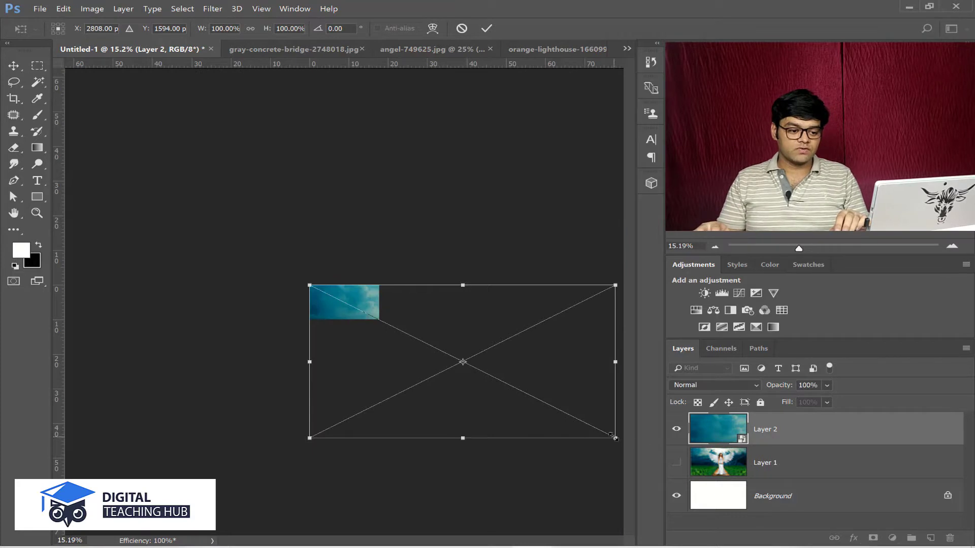
drag(615, 438, 330, 311)
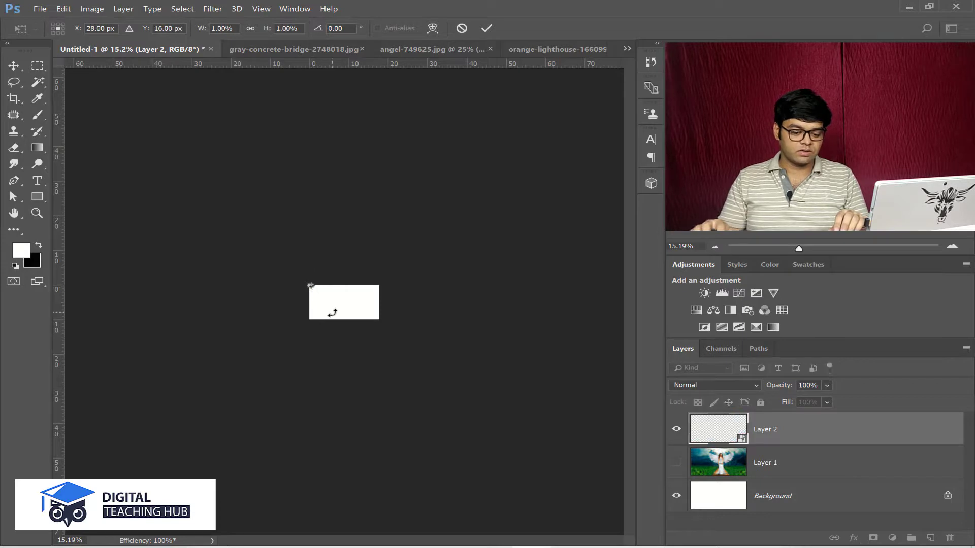
key(Return)
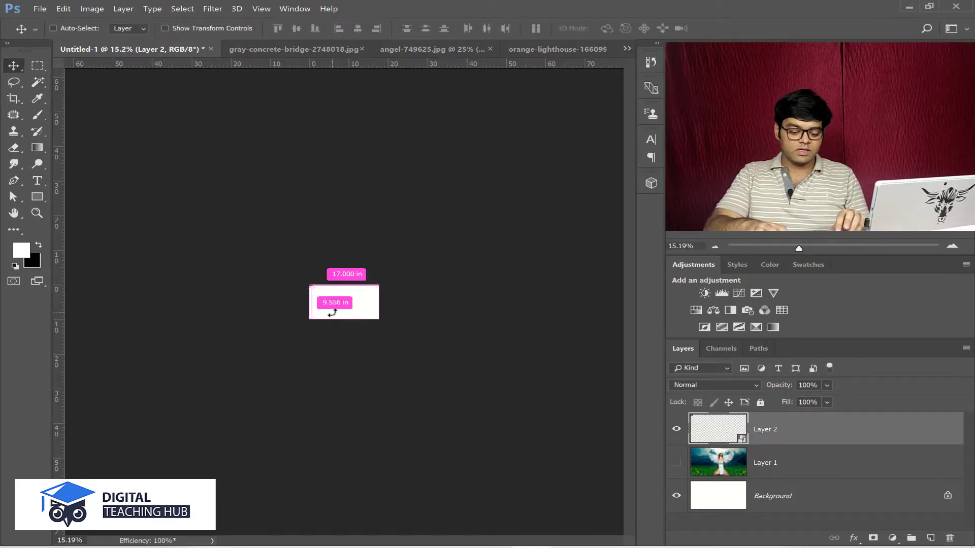
key(ctrl+0)
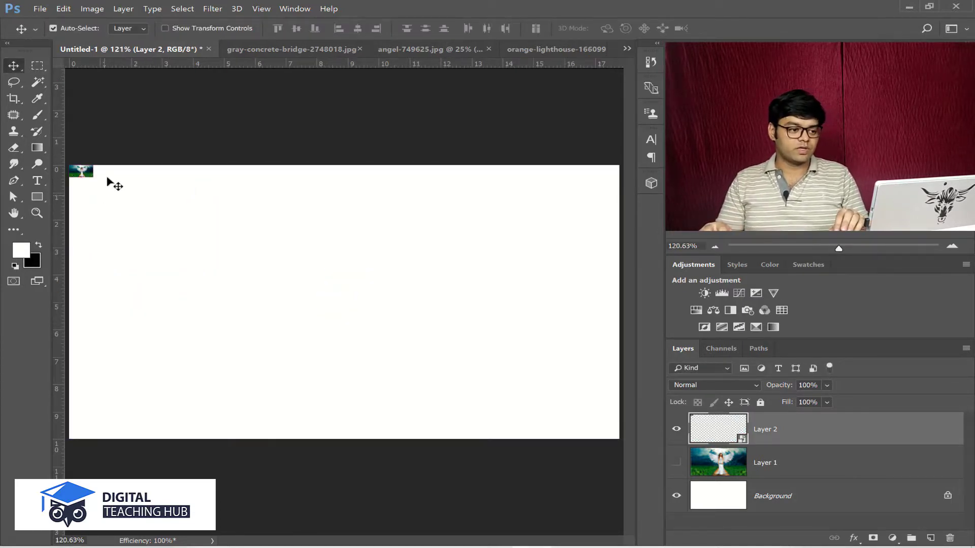
Step: Enlarge the Layer 2 smart object to about 24% so it covers the canvas
key(ctrl+t)
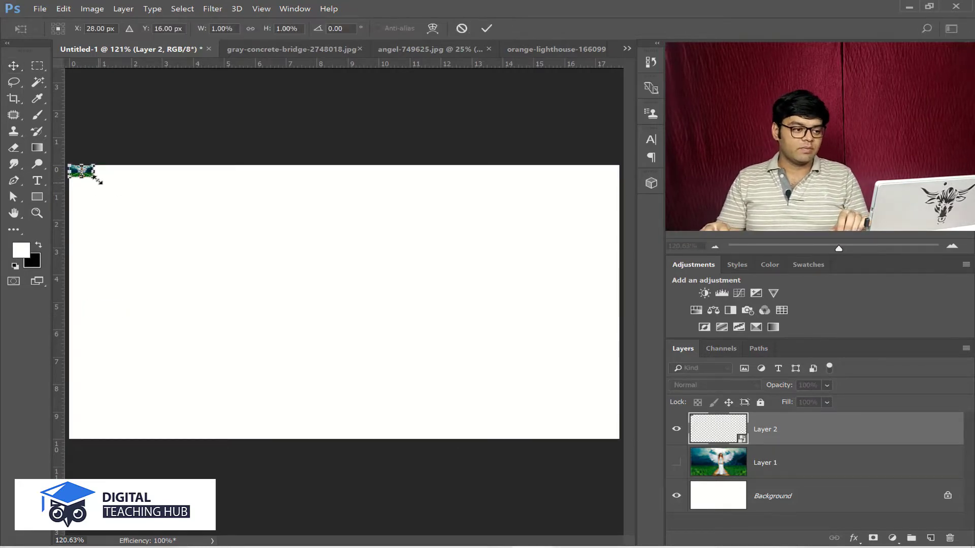
drag(115, 197, 601, 539)
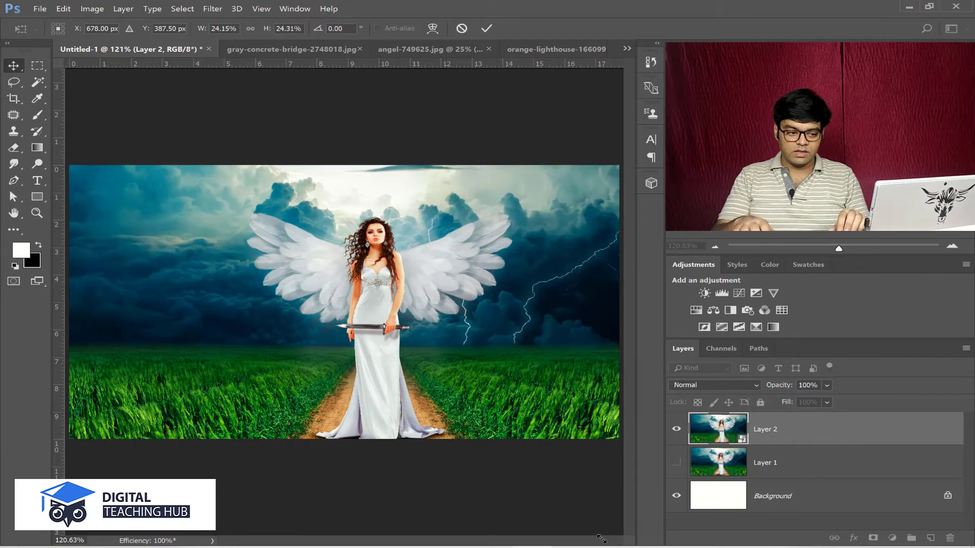
key(Return)
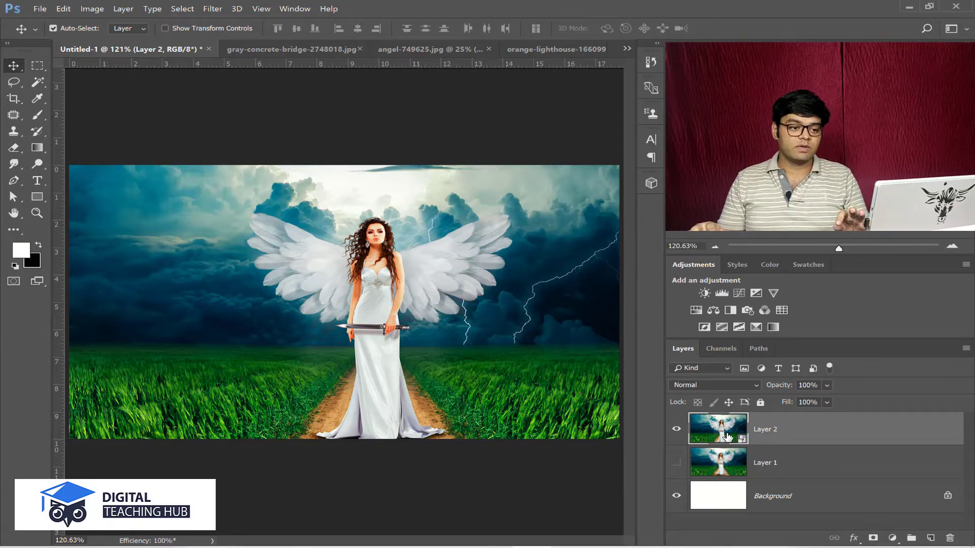
Step: Open the source contents of the Layer 2 smart object, examine the full-size image, and close that document
double_click(728, 437)
click(549, 288)
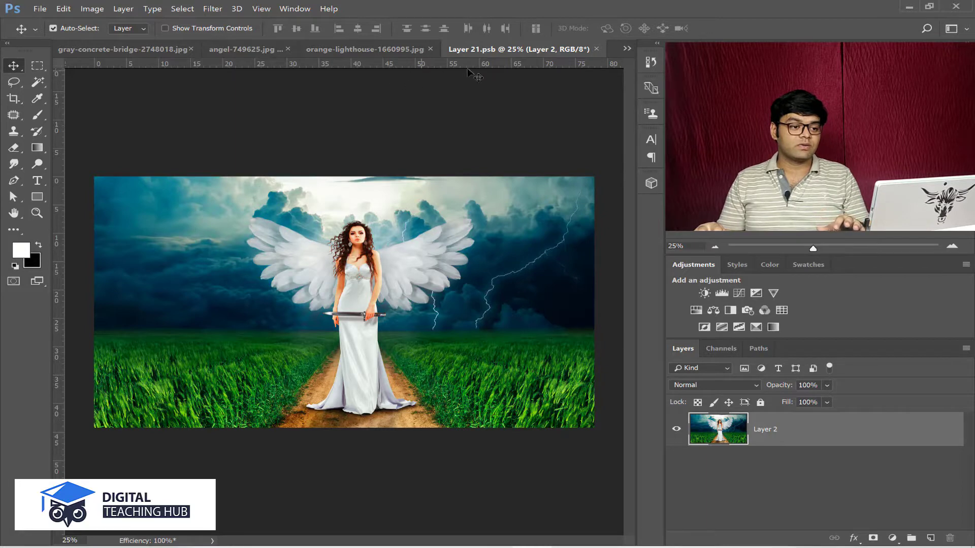
click(596, 49)
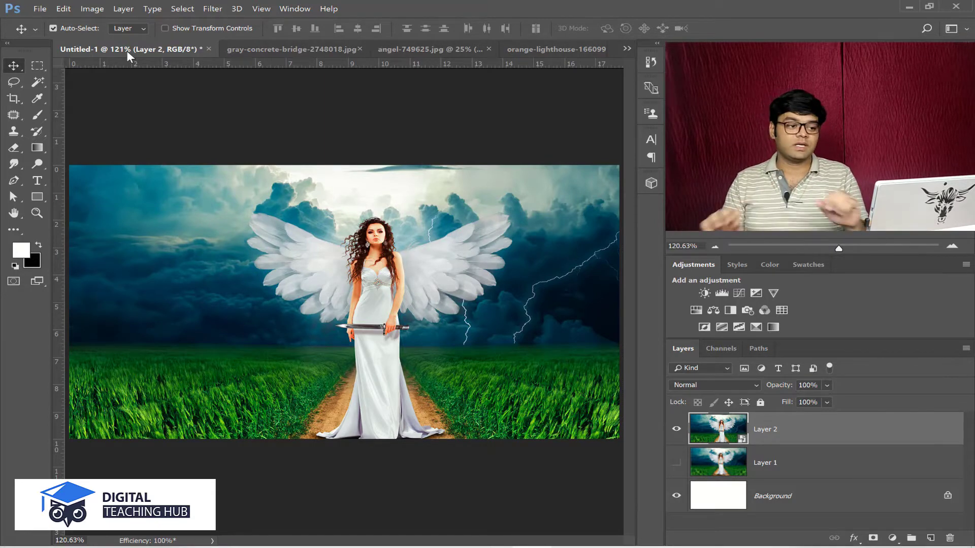
Step: Duplicate the Background layer in gray-concrete-bridge-2748018.jpg and apply a Gaussian Blur with an 8.2-pixel radius to the copy
click(313, 50)
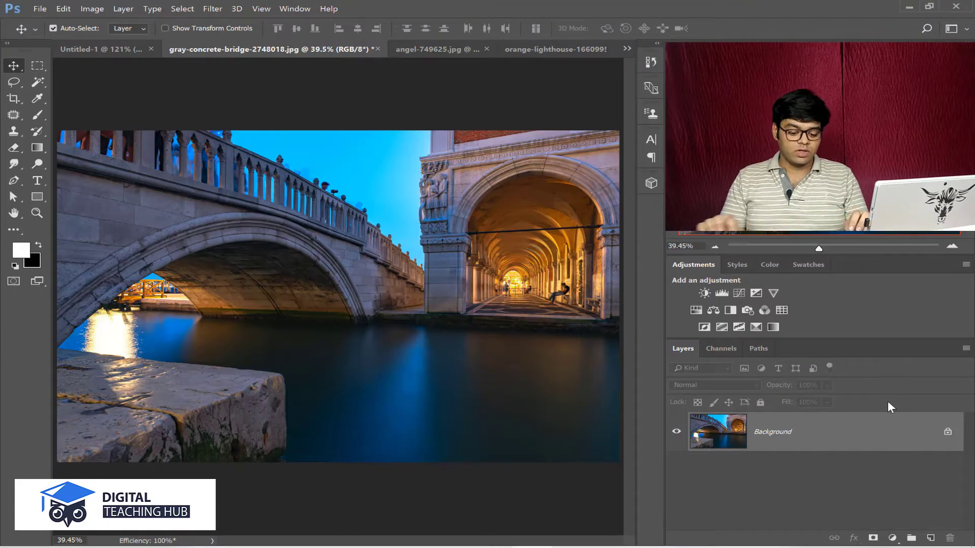
key(ctrl+j)
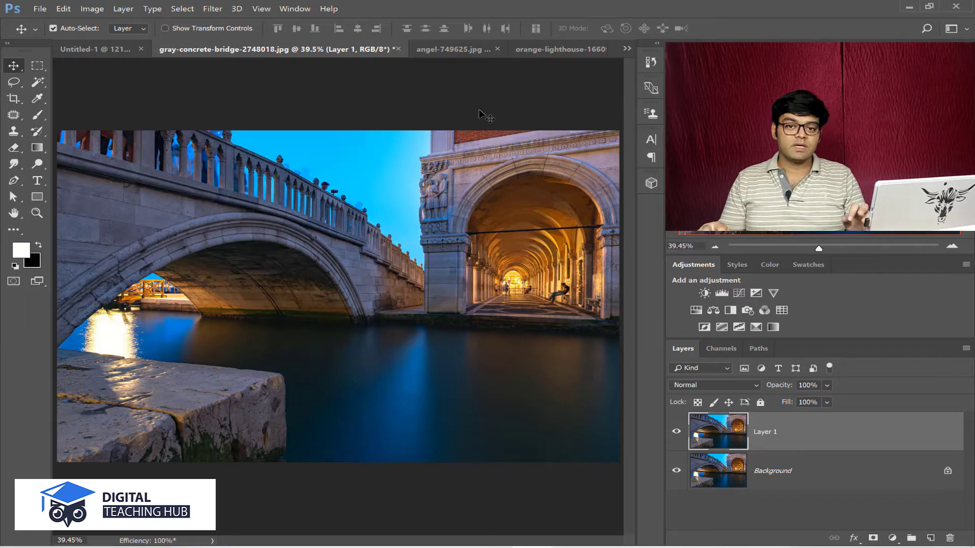
click(208, 11)
mouse_move(298, 155)
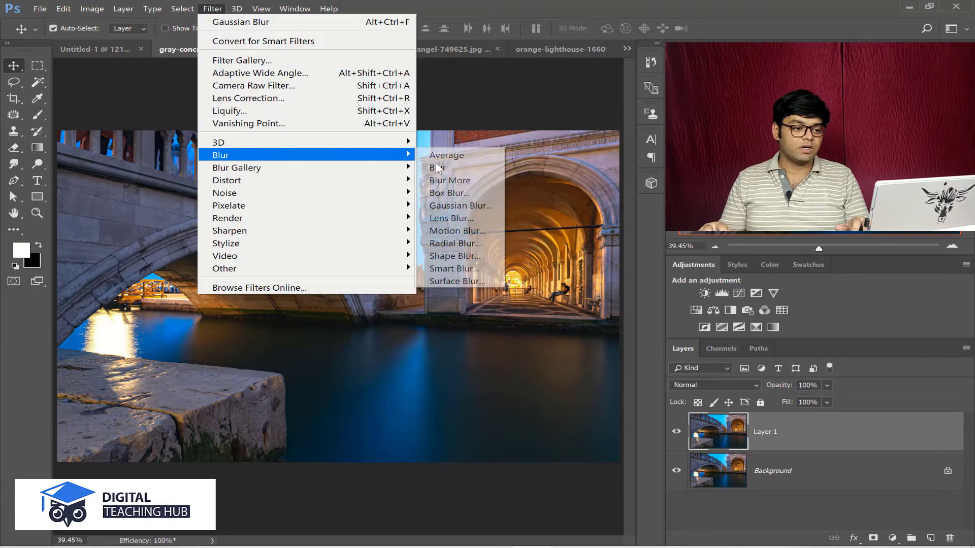
click(462, 206)
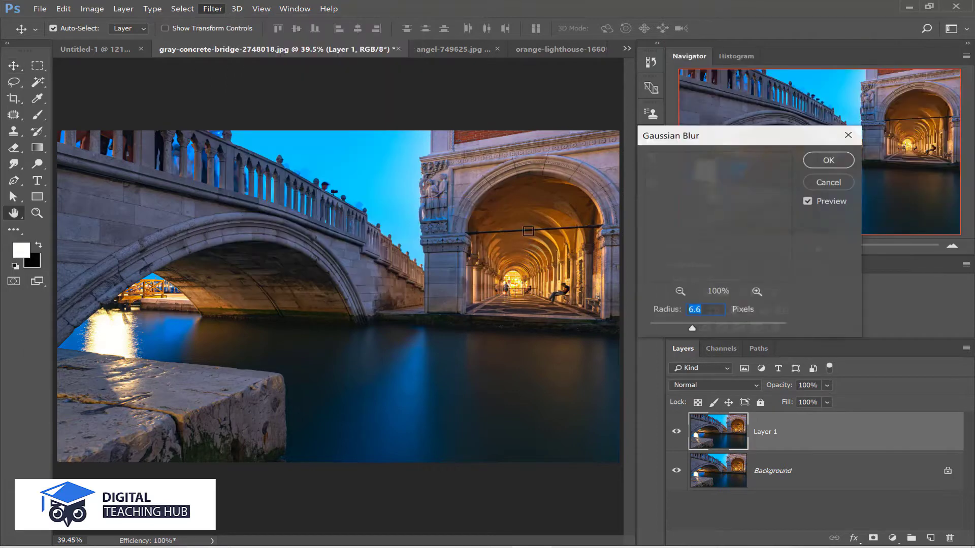
drag(693, 327, 697, 327)
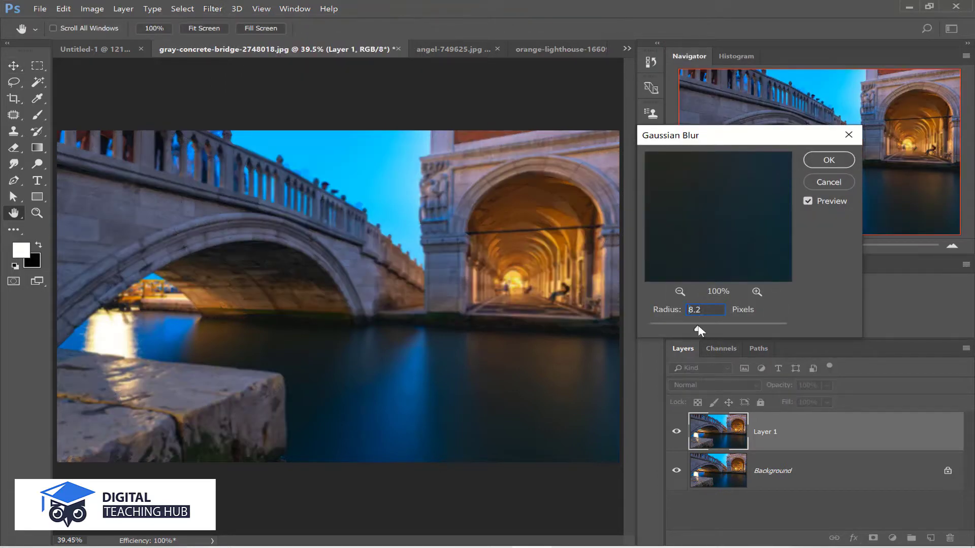
click(833, 158)
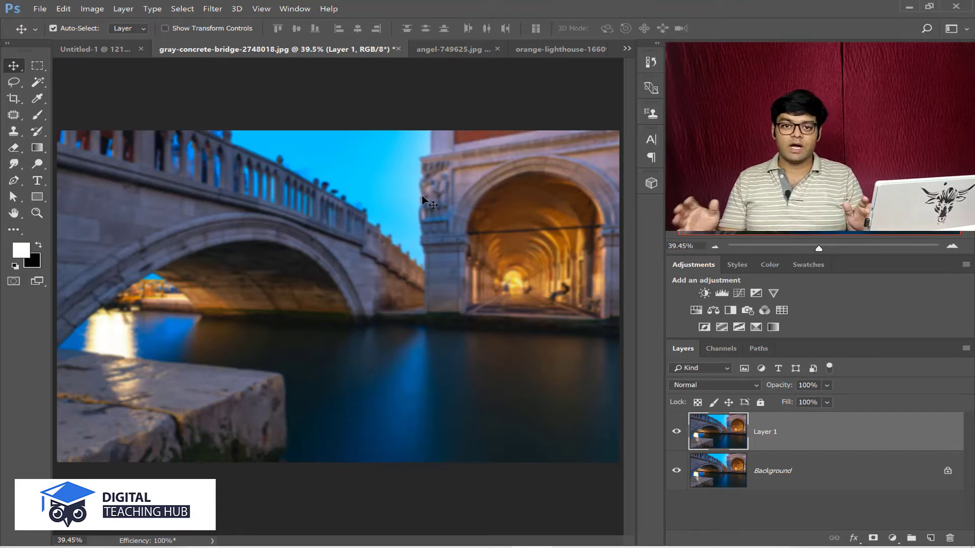
click(213, 10)
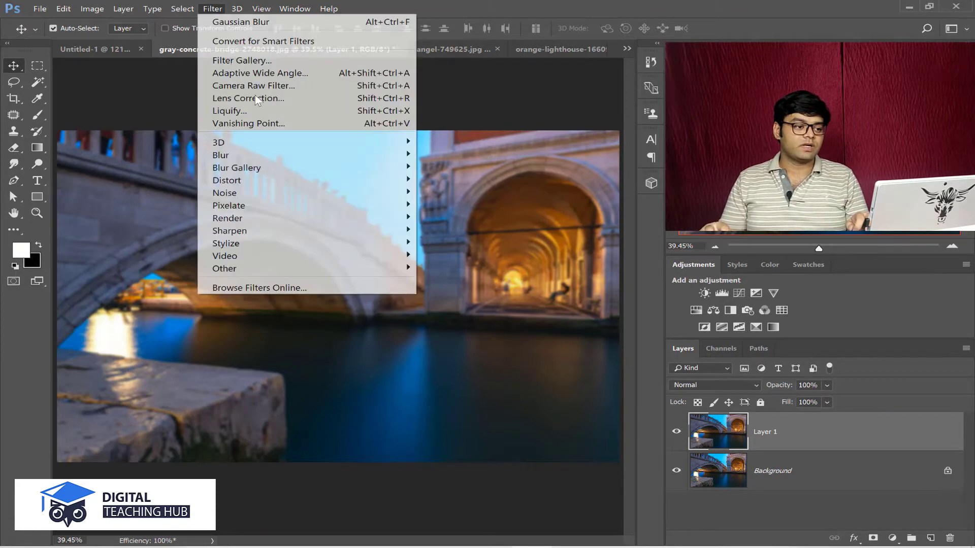
mouse_move(383, 154)
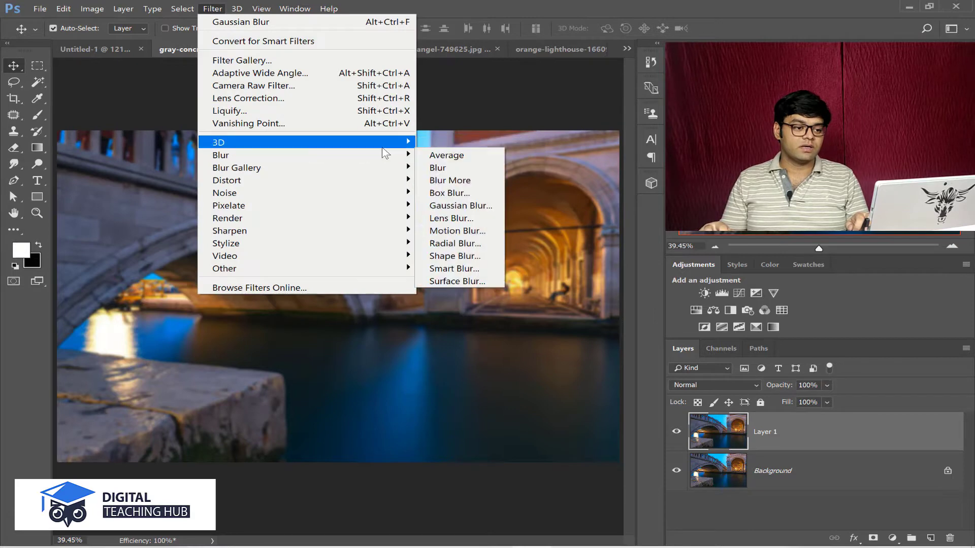
click(453, 210)
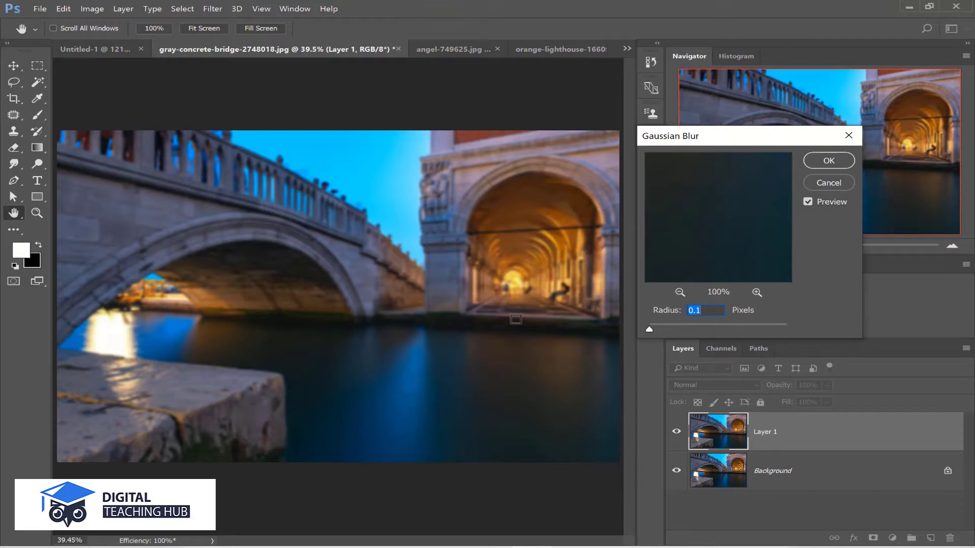
click(821, 184)
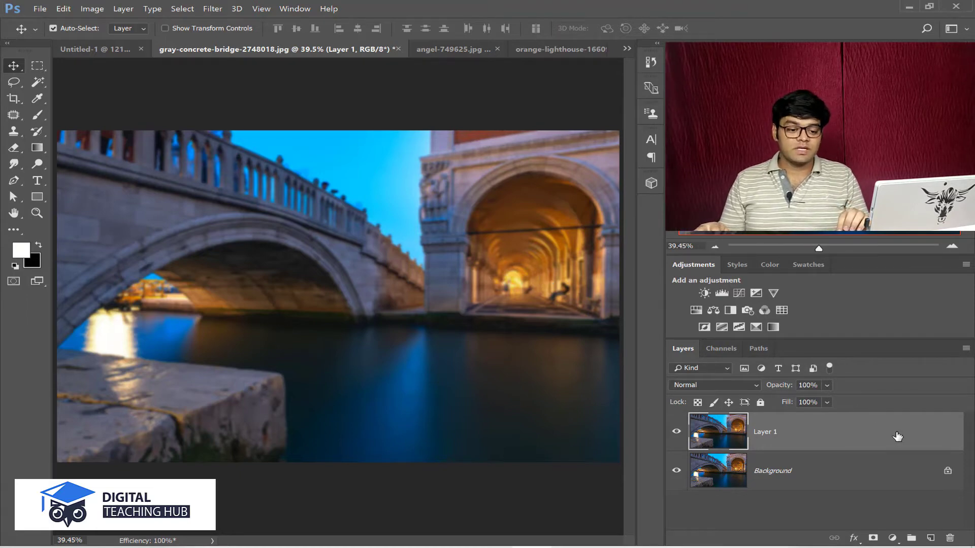
Step: Duplicate the bridge image's Background layer again and convert this new copy to a smart object
click(853, 479)
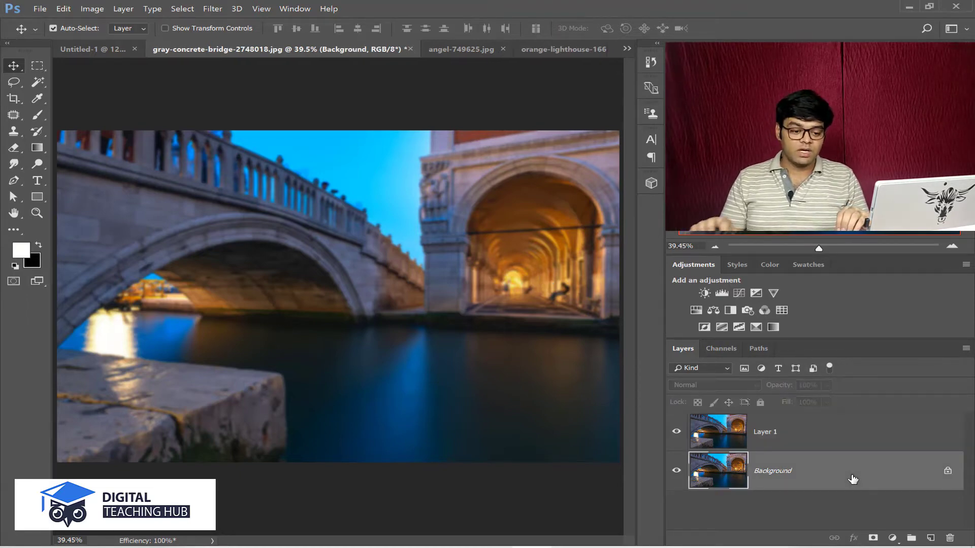
key(ctrl+j)
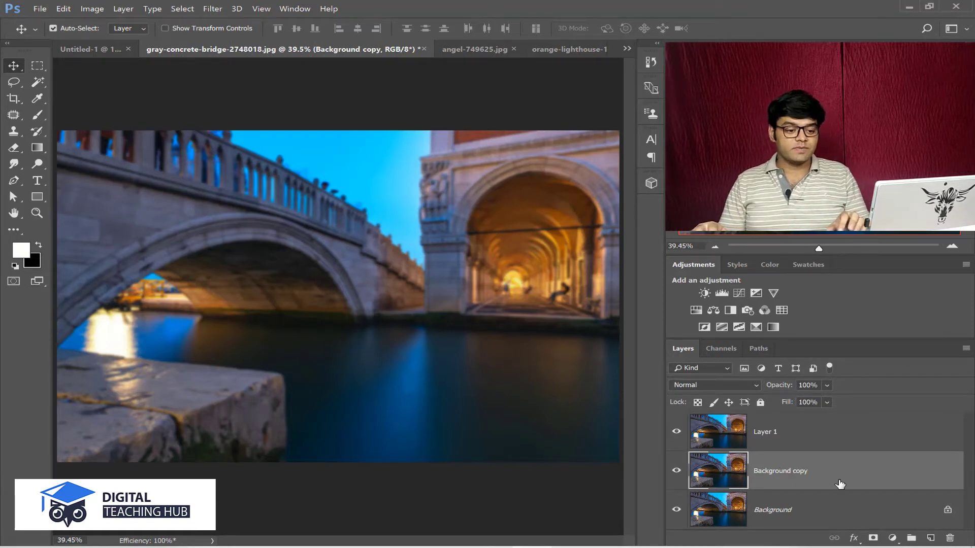
right_click(857, 467)
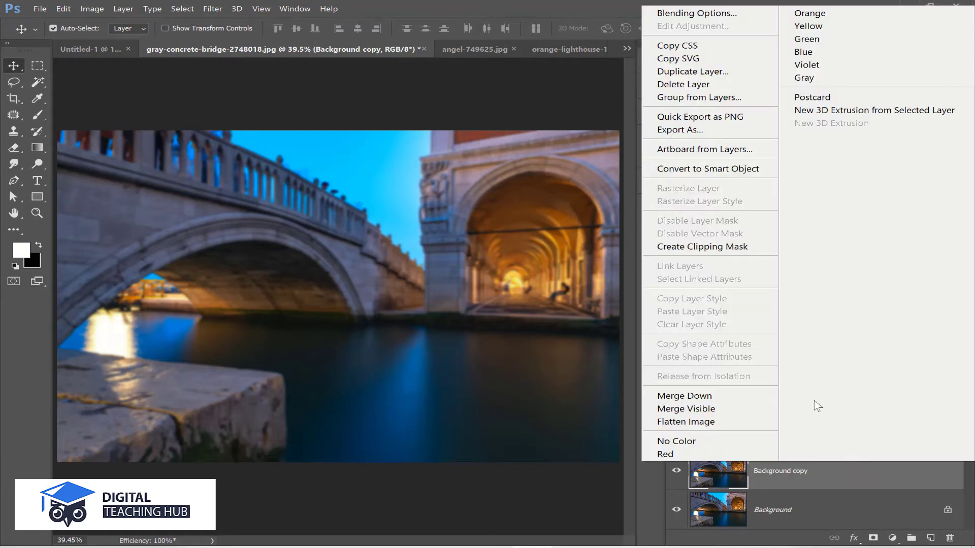
click(708, 169)
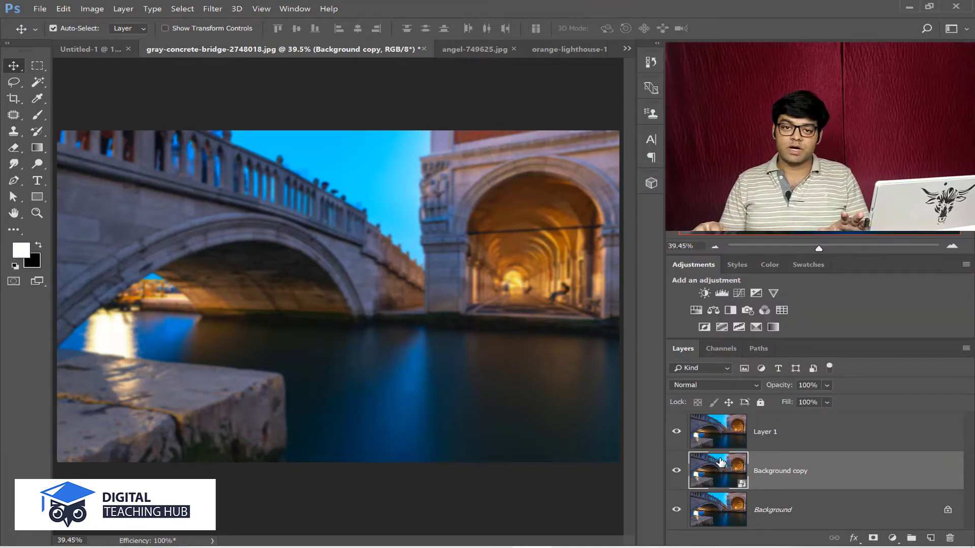
click(209, 8)
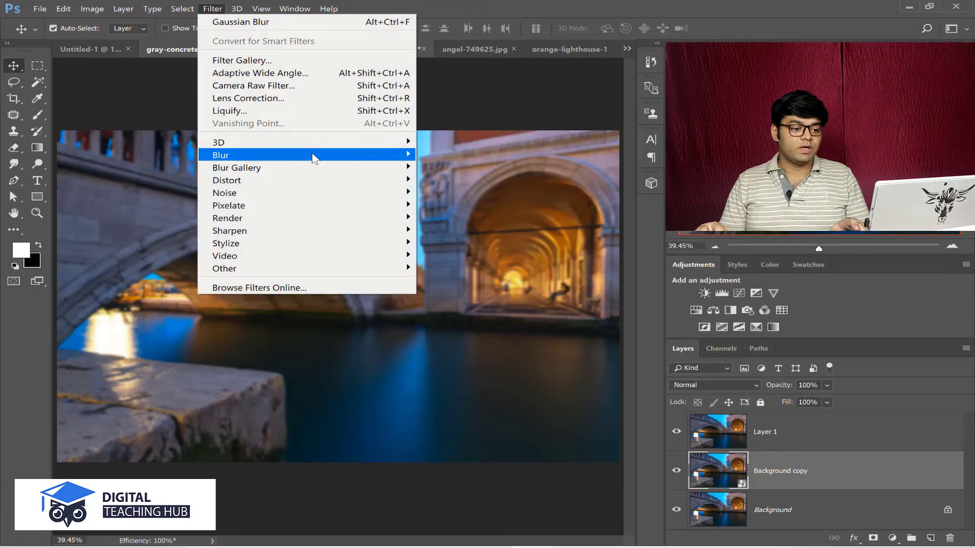
mouse_move(314, 158)
click(452, 204)
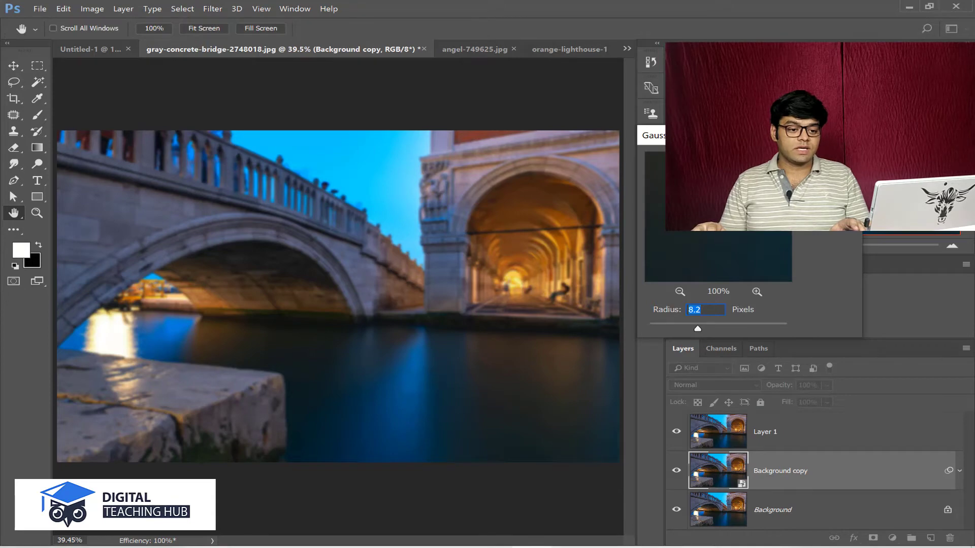
key(Return)
Step: Check the image with Layer 1 hidden, restore its visibility, and move the Background copy smart object above it
click(675, 432)
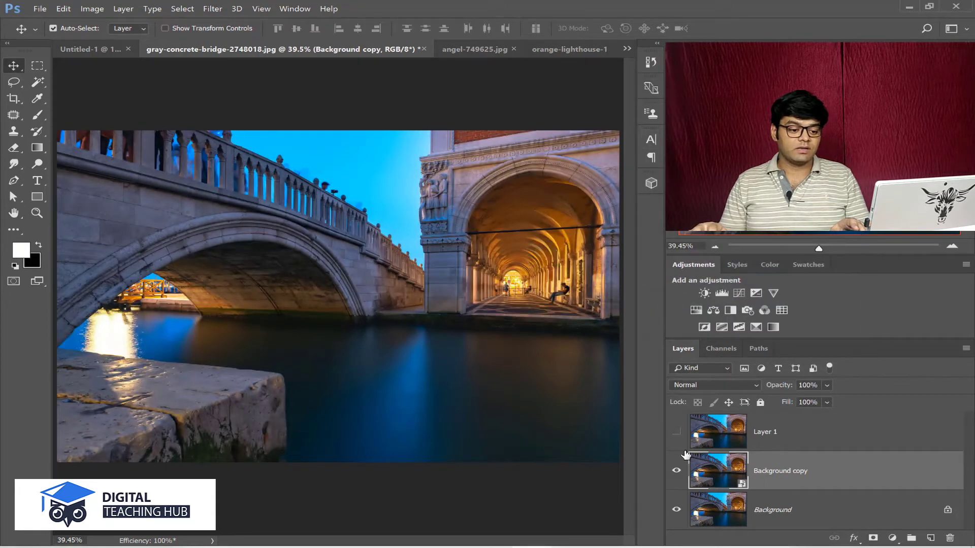
click(677, 433)
drag(792, 472, 793, 427)
Step: Apply a Gaussian Blur with a 9.0-pixel radius to the Background copy smart object
click(220, 9)
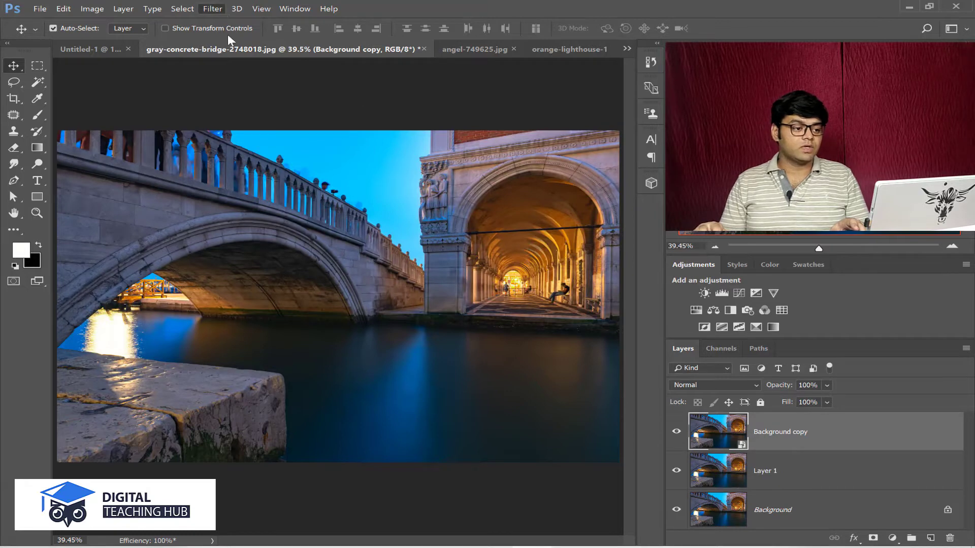
mouse_move(266, 158)
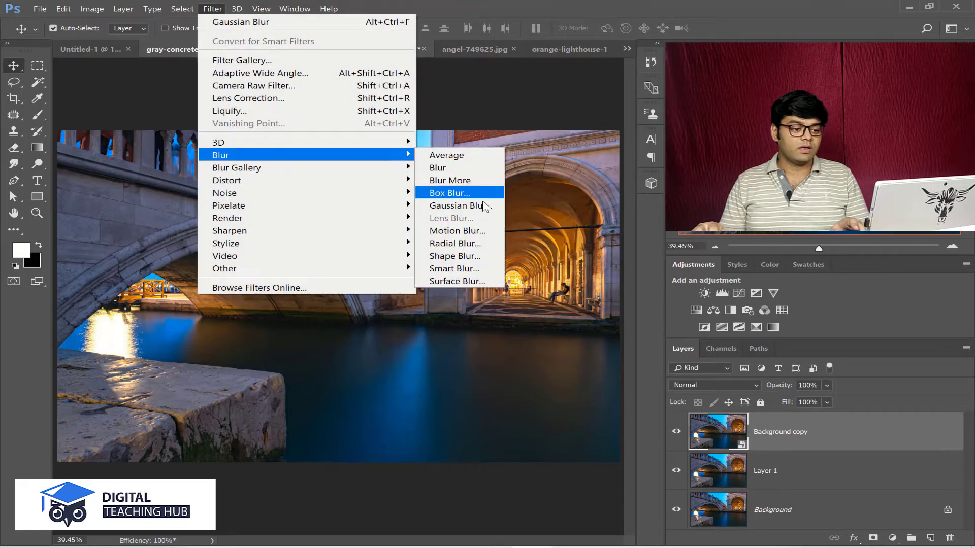
click(483, 202)
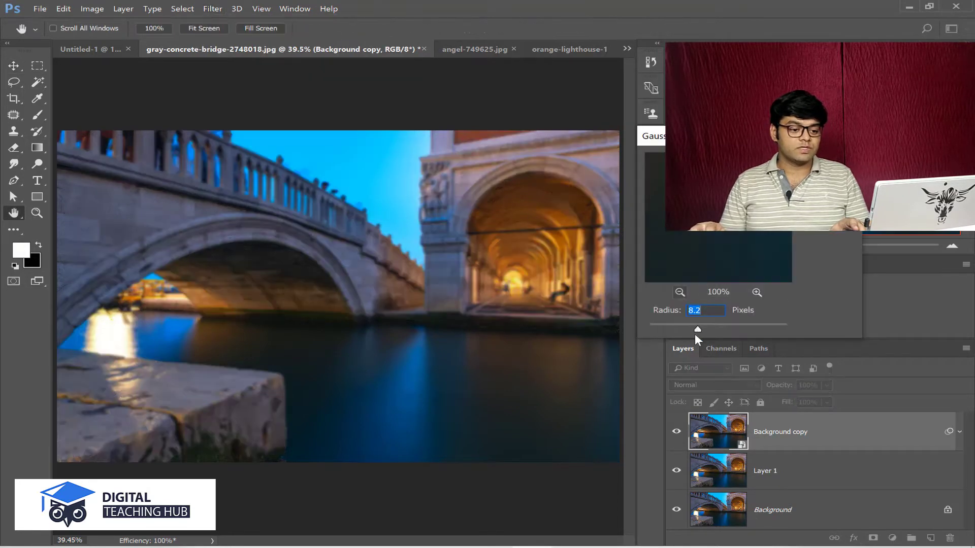
click(694, 328)
drag(698, 330, 709, 329)
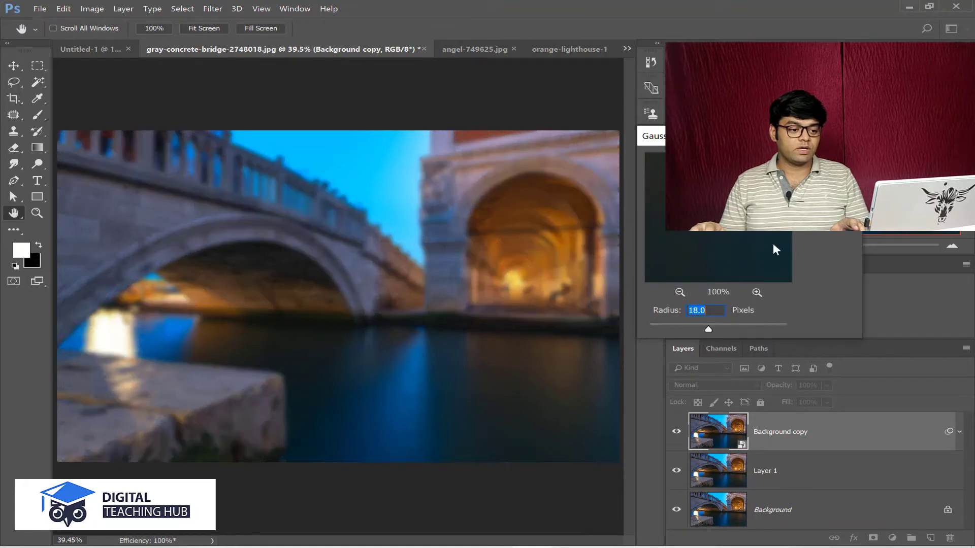
click(702, 328)
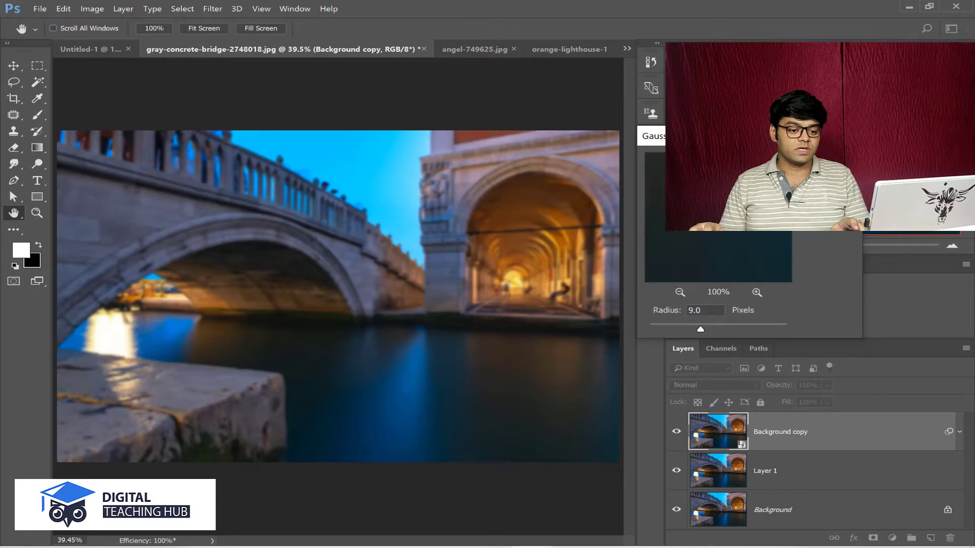
key(Return)
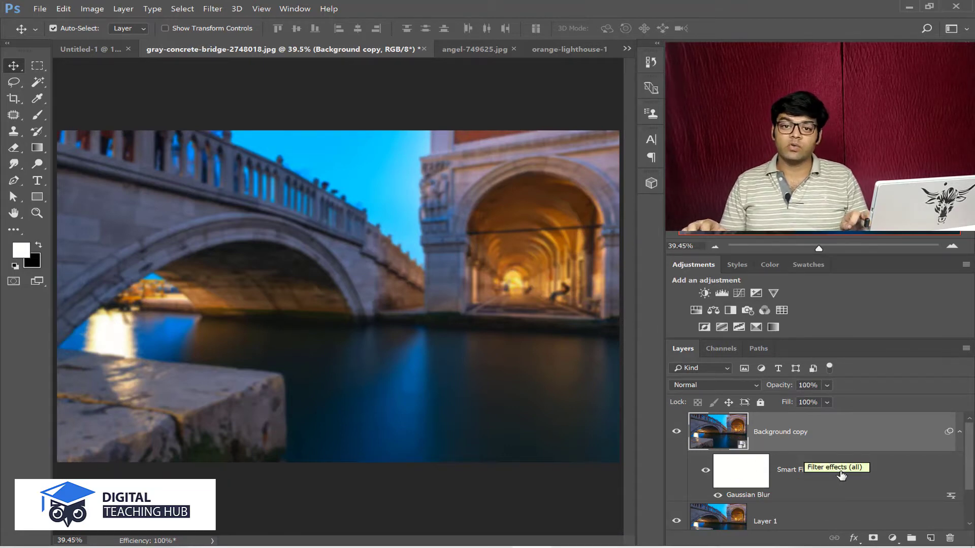
Step: Toggle the Gaussian Blur smart filter off and on, and change its radius to 6.6 pixels
click(718, 496)
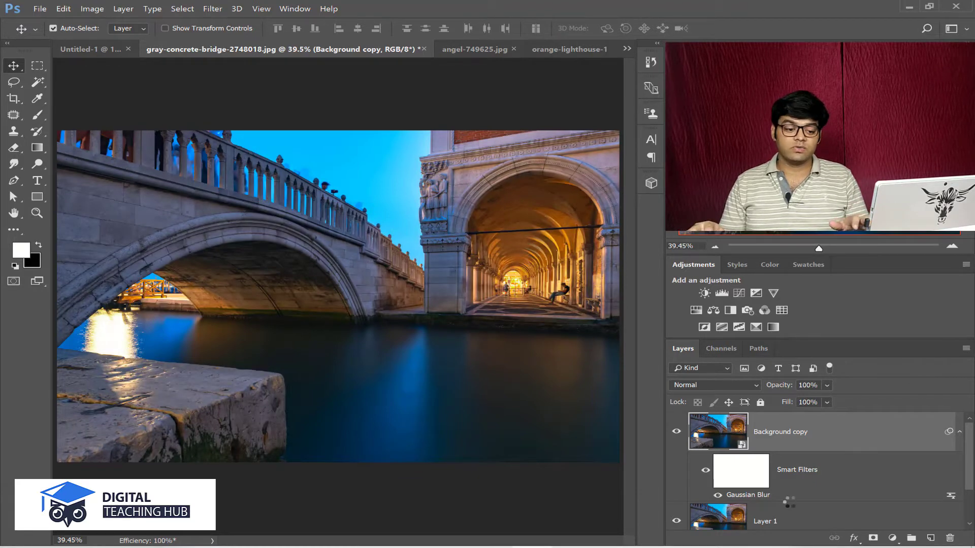
click(718, 496)
double_click(744, 495)
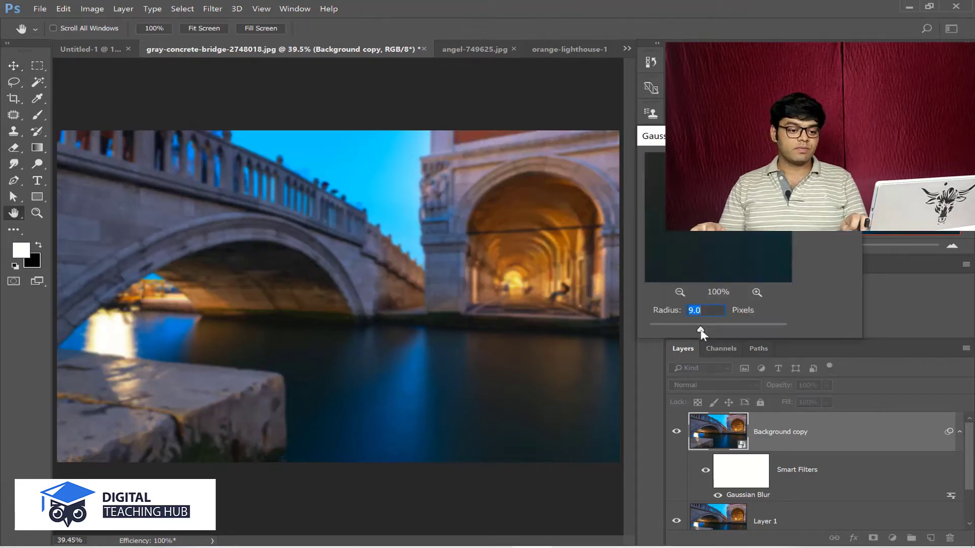
drag(684, 327, 629, 324)
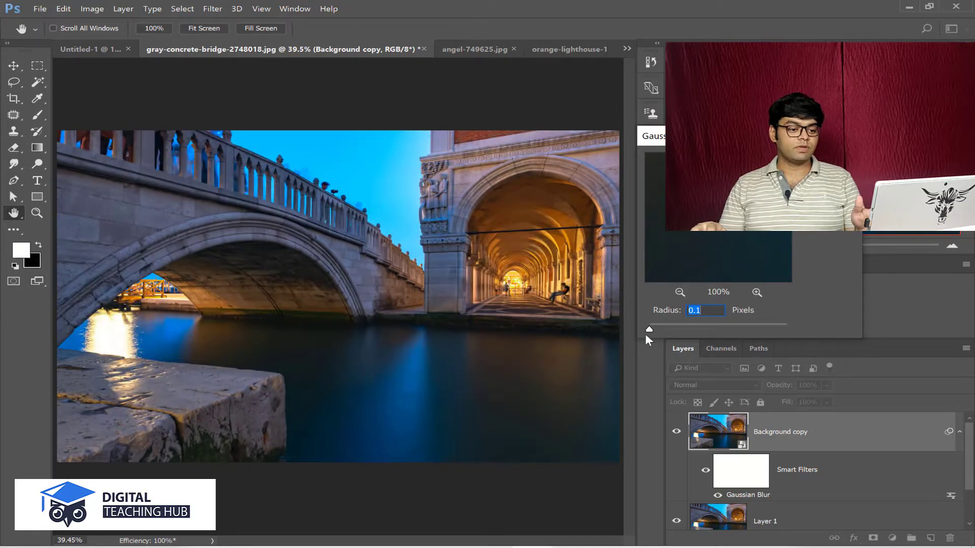
drag(651, 326, 693, 327)
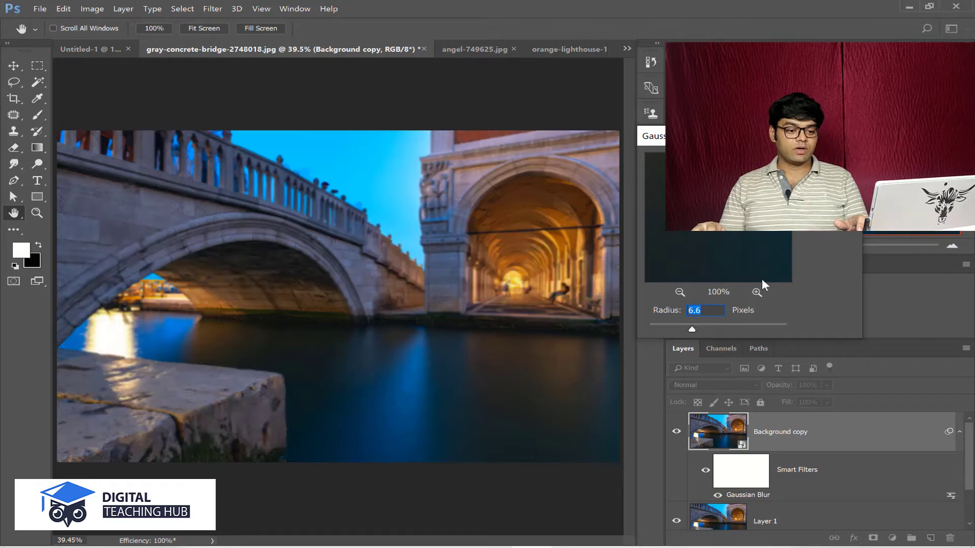
key(Return)
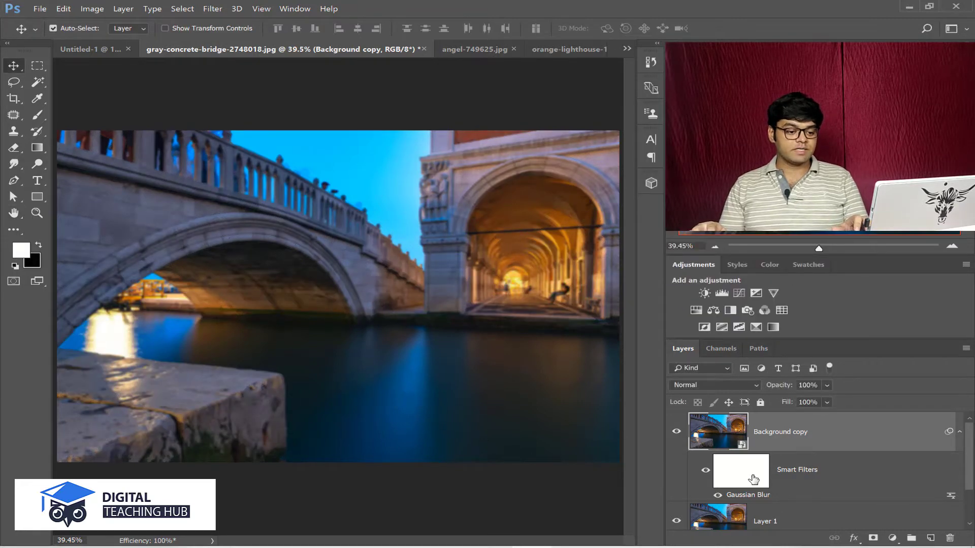
Step: Paint black on the Smart Filters mask over the bridge and the stone ledge, filling the remaining gaps while viewing the mask alone
click(746, 480)
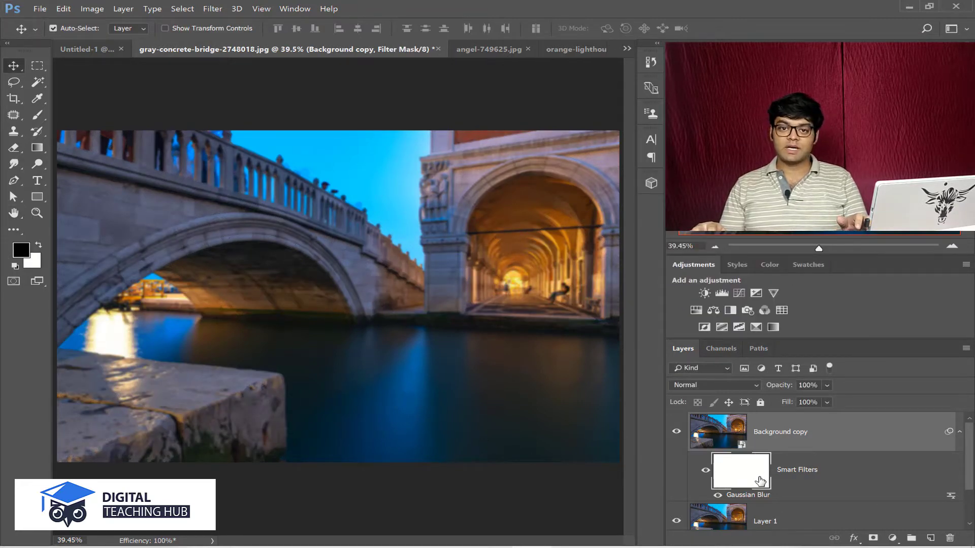
click(37, 116)
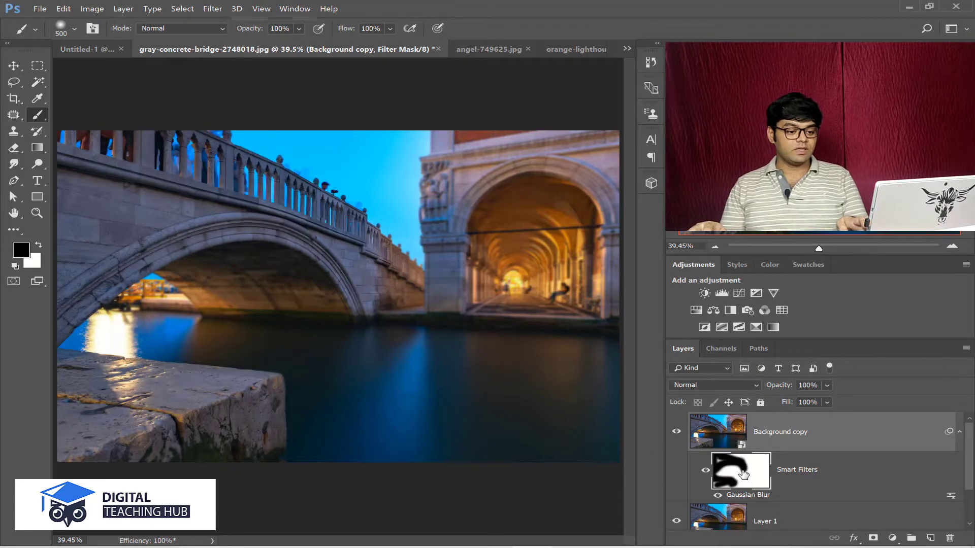
alt+click(742, 474)
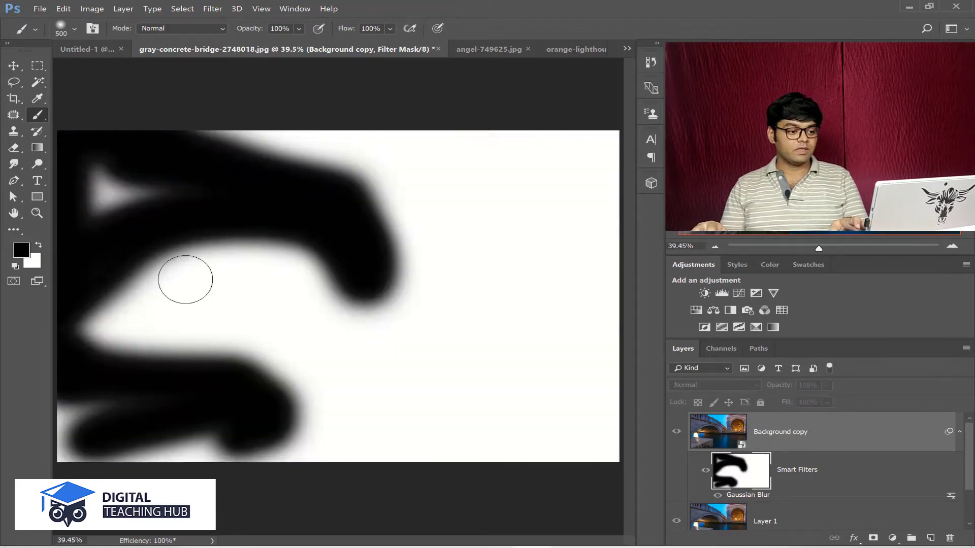
mouse_move(139, 198)
mouse_down()
mouse_move(116, 186)
mouse_move(86, 249)
mouse_move(72, 425)
mouse_move(63, 400)
mouse_move(67, 464)
mouse_move(108, 451)
mouse_move(249, 452)
mouse_up()
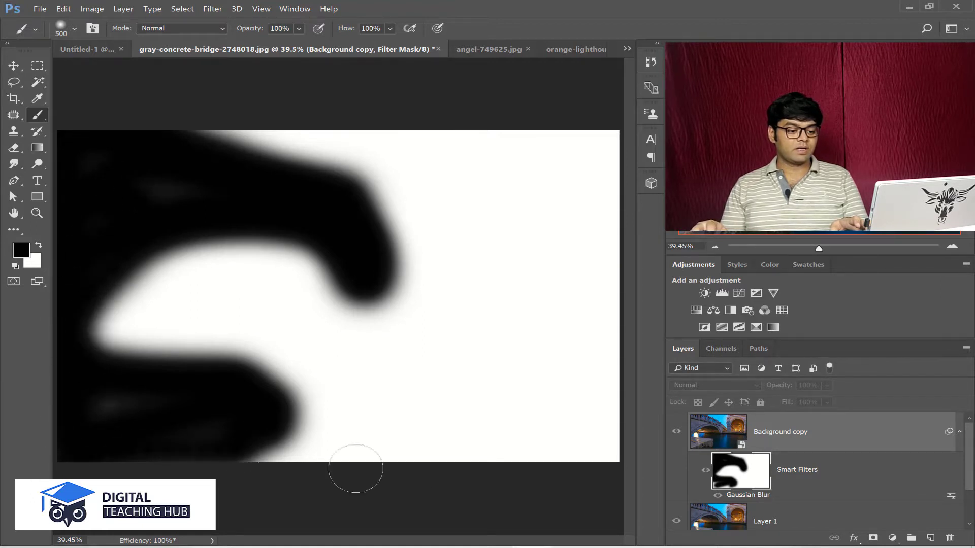
alt+click(729, 474)
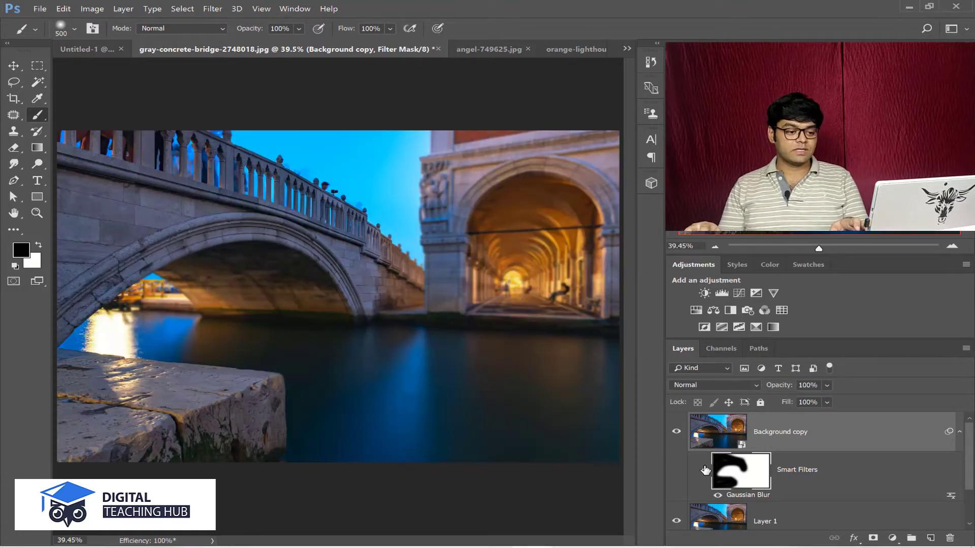
click(706, 470)
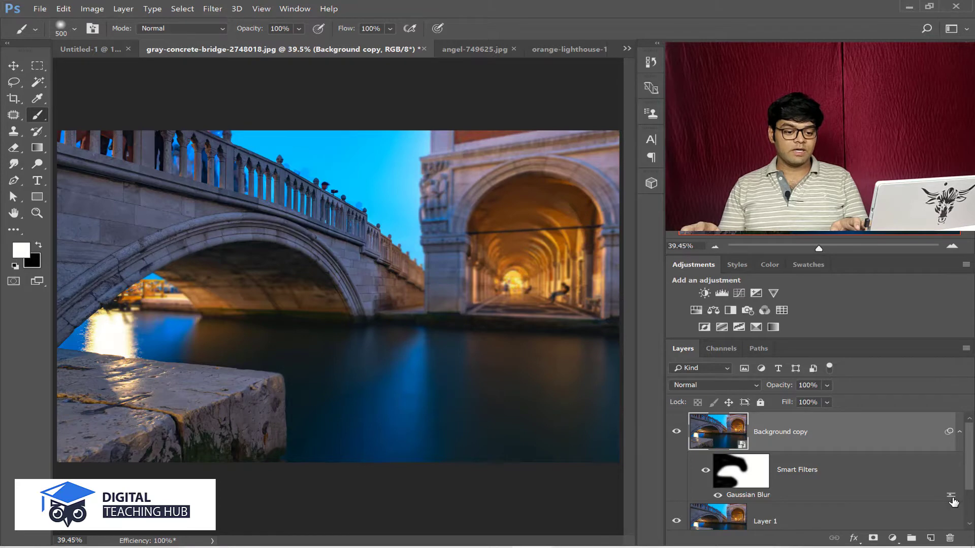
Step: Set the Gaussian Blur smart filter's blending options to 68% opacity and Soft Light mode
double_click(951, 497)
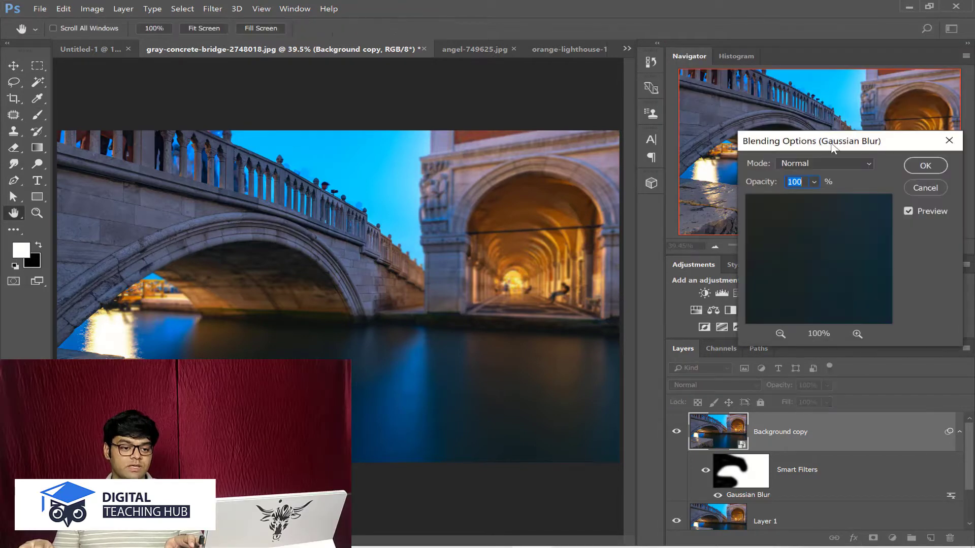
drag(831, 146, 806, 144)
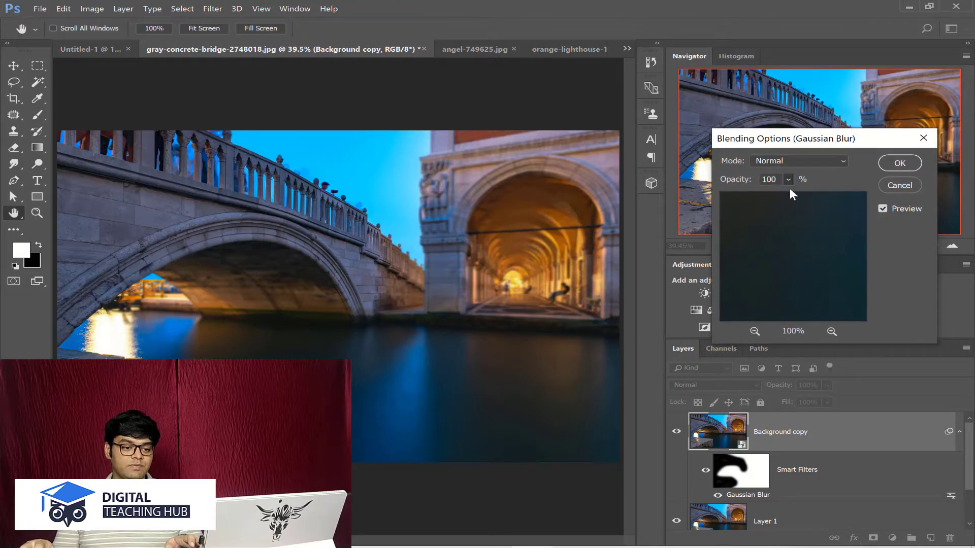
click(789, 180)
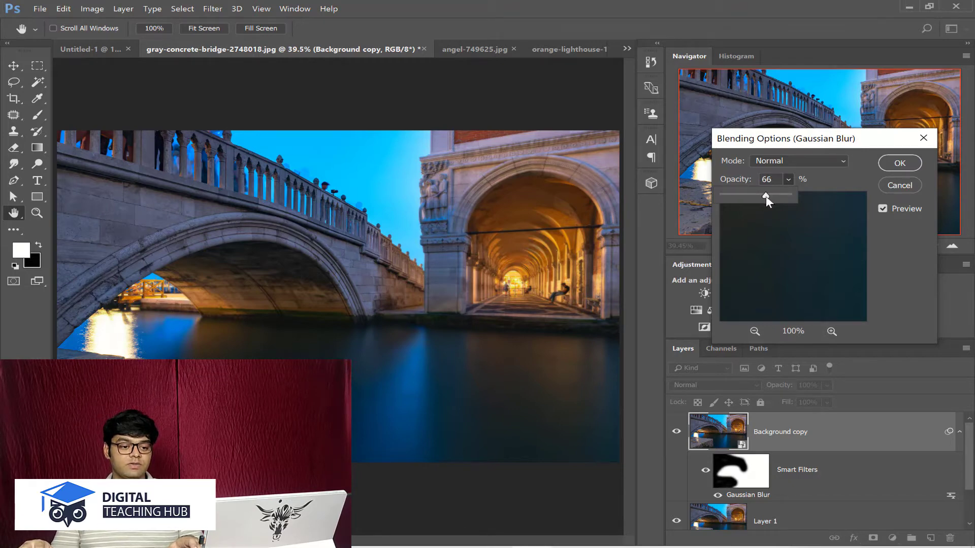
drag(763, 197, 754, 197)
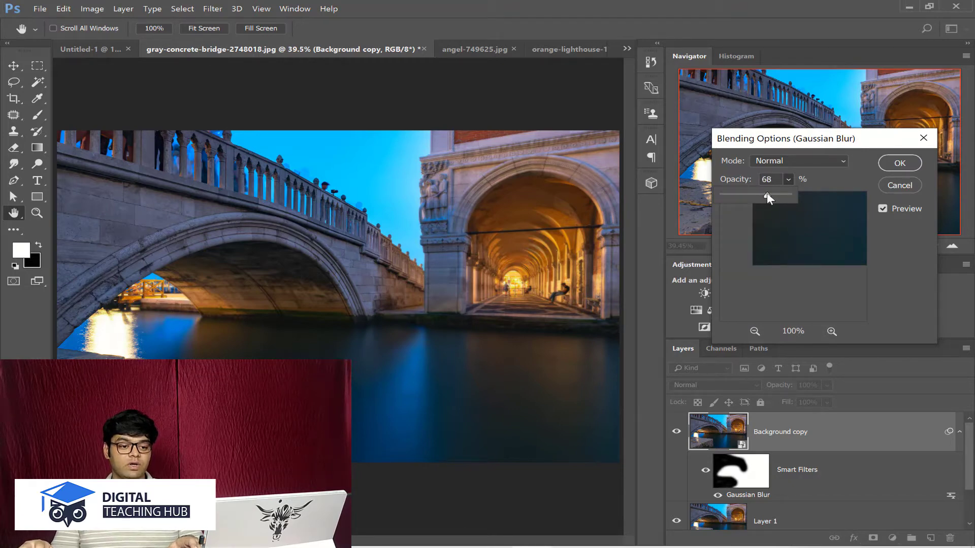
click(799, 159)
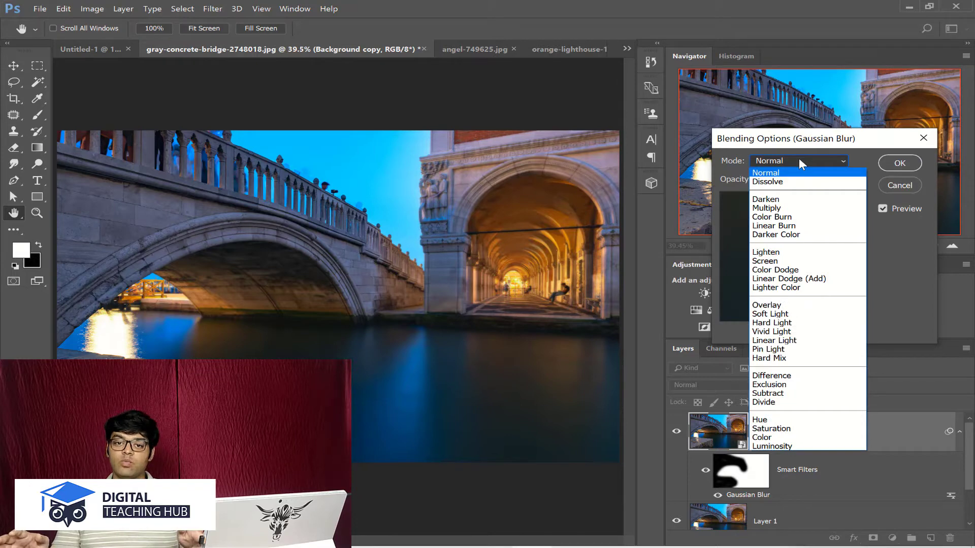
click(799, 315)
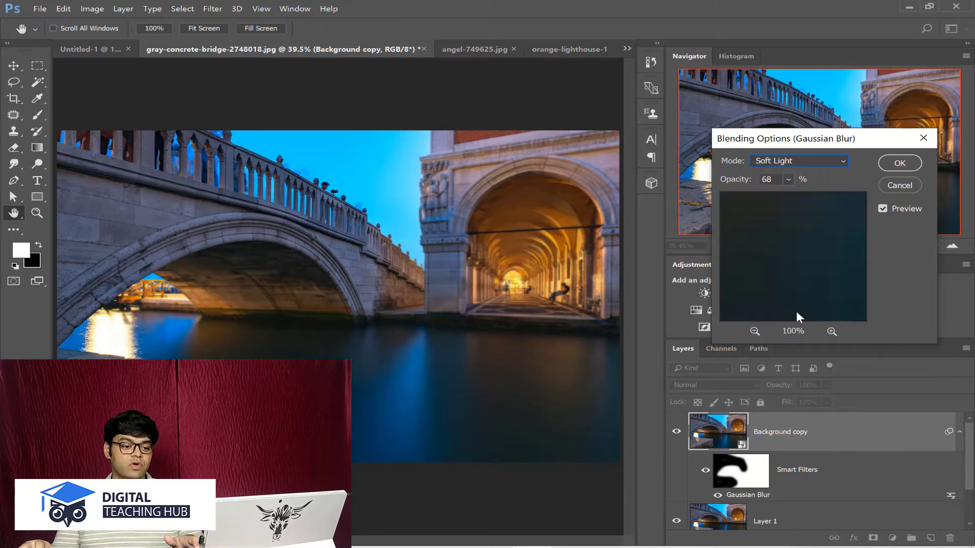
click(896, 166)
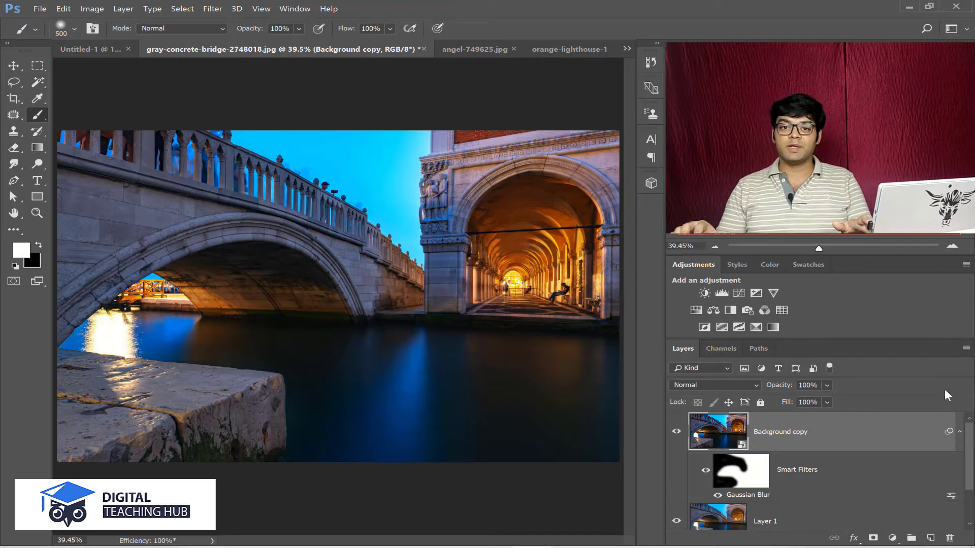
Step: Switch to the angel-749625.jpg document and duplicate its Background layer
click(471, 47)
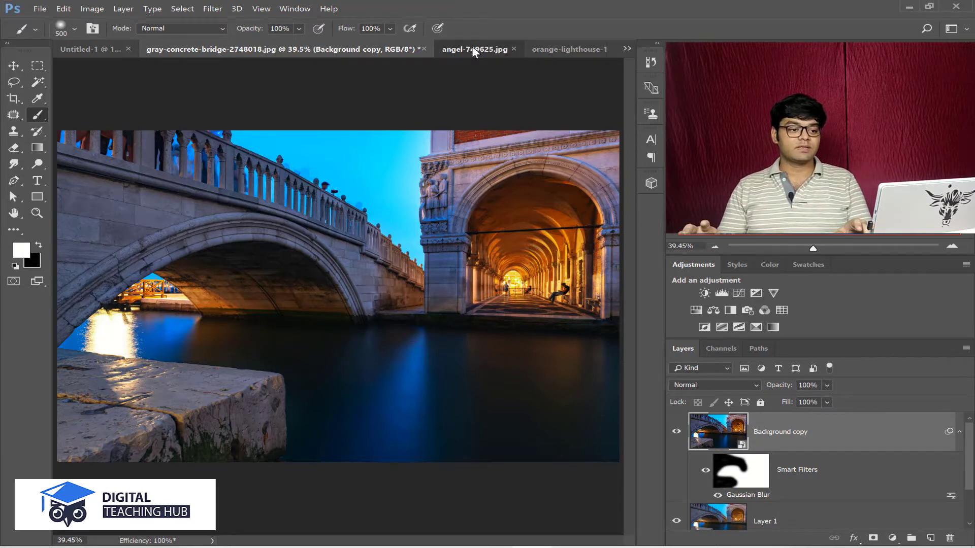
key(ctrl+d)
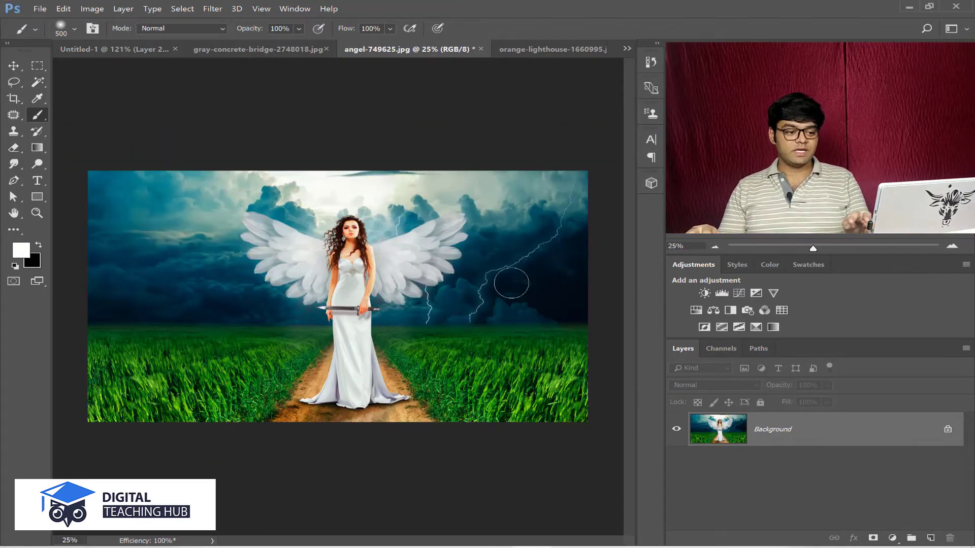
key(ctrl+j)
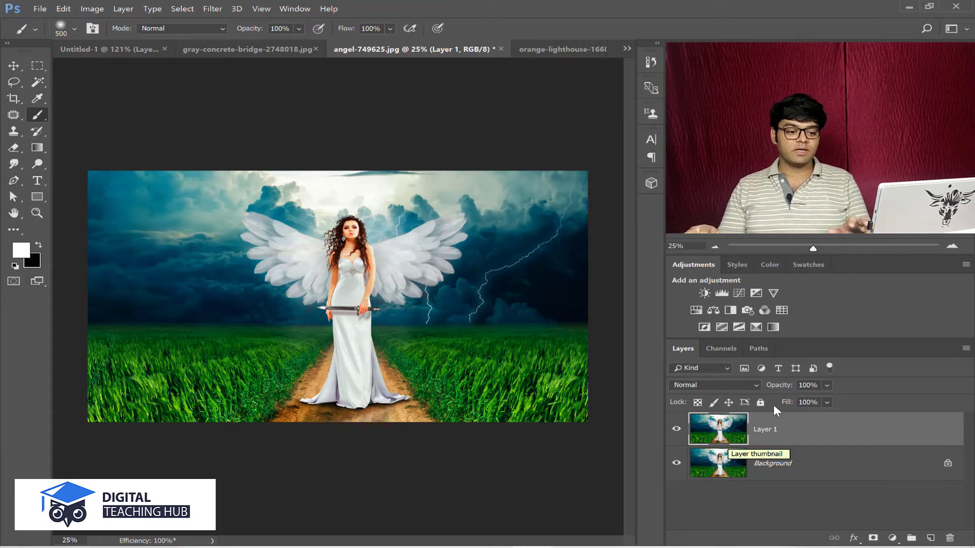
Step: Add a Color Balance adjustment layer above Layer 1 in the angel image and shift the colours toward red
click(714, 310)
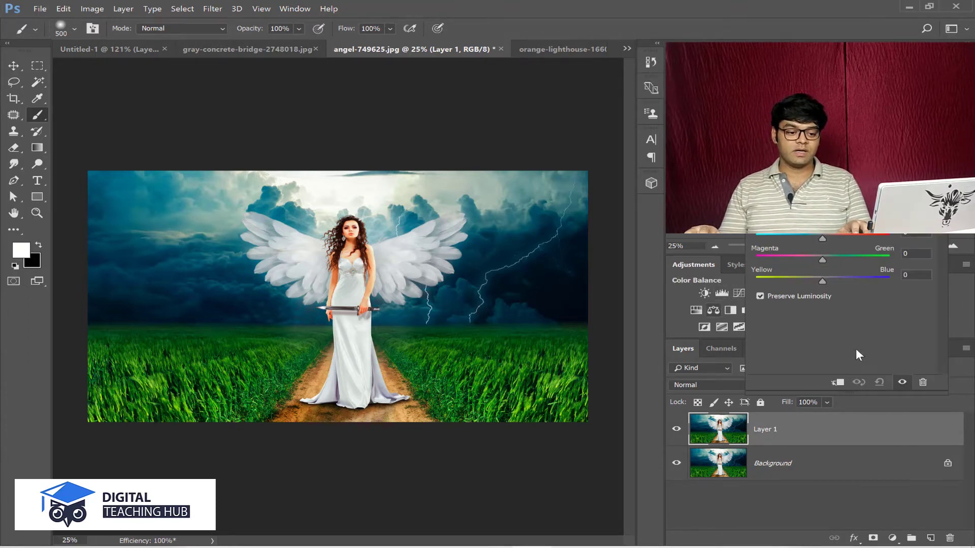
drag(824, 238, 854, 237)
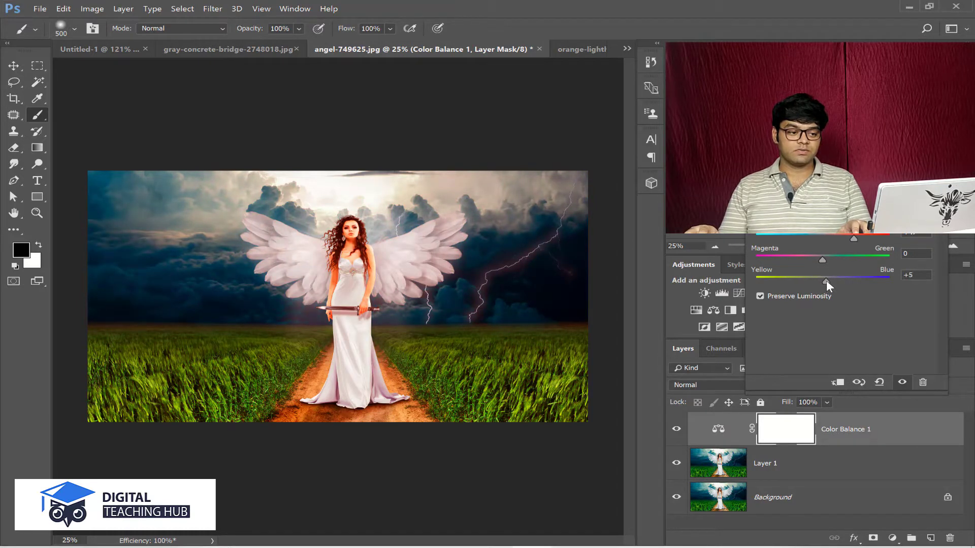
click(791, 474)
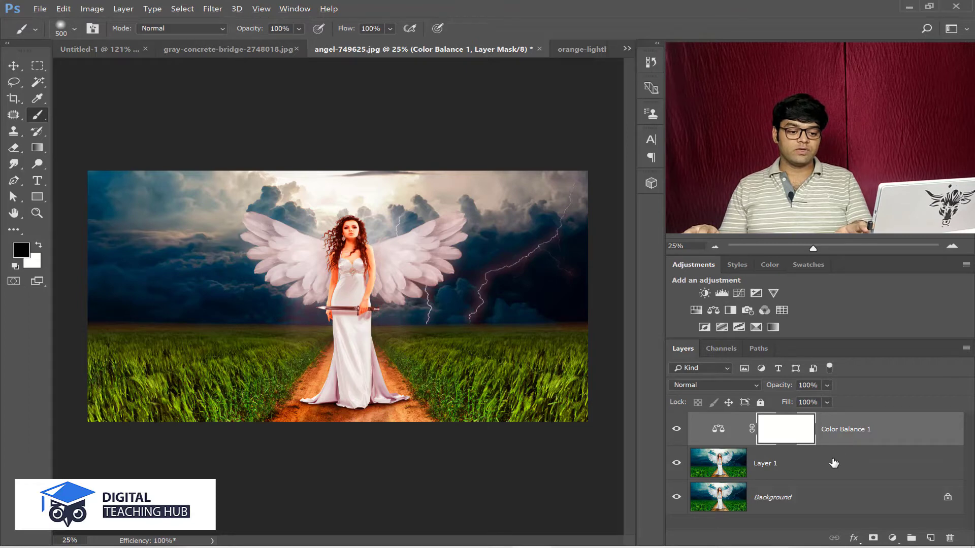
Step: Try clipping the Color Balance adjustment to Layer 1, and delete the adjustment layer
key(ctrl+alt+g)
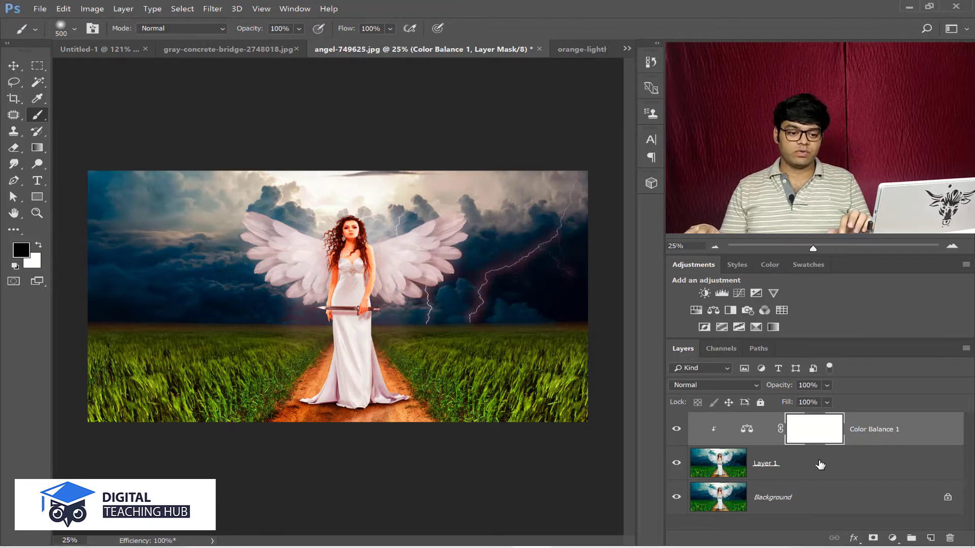
key(ctrl+alt+g)
drag(879, 430, 948, 539)
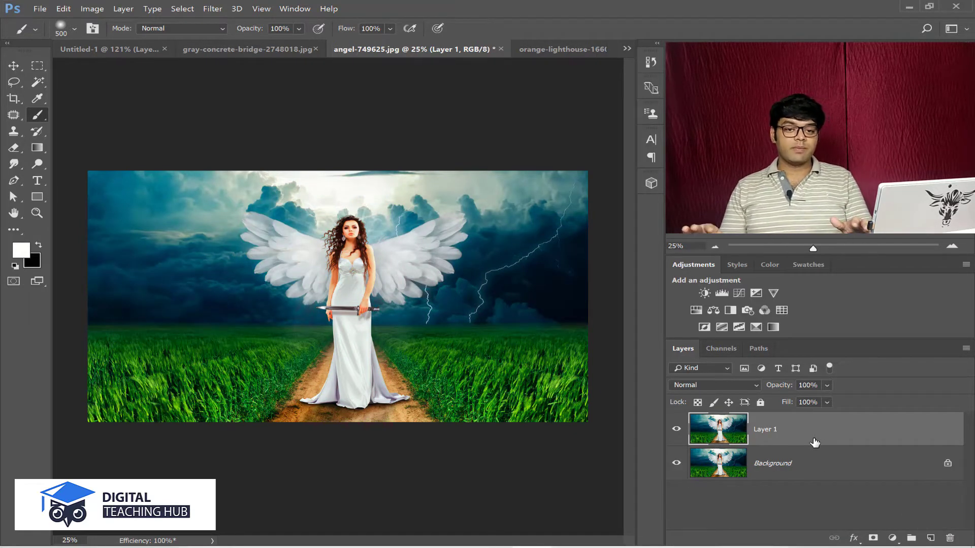
Step: Apply a Levels adjustment directly to Layer 1 with a black input of 21 and a white input of 235
click(92, 9)
mouse_move(133, 42)
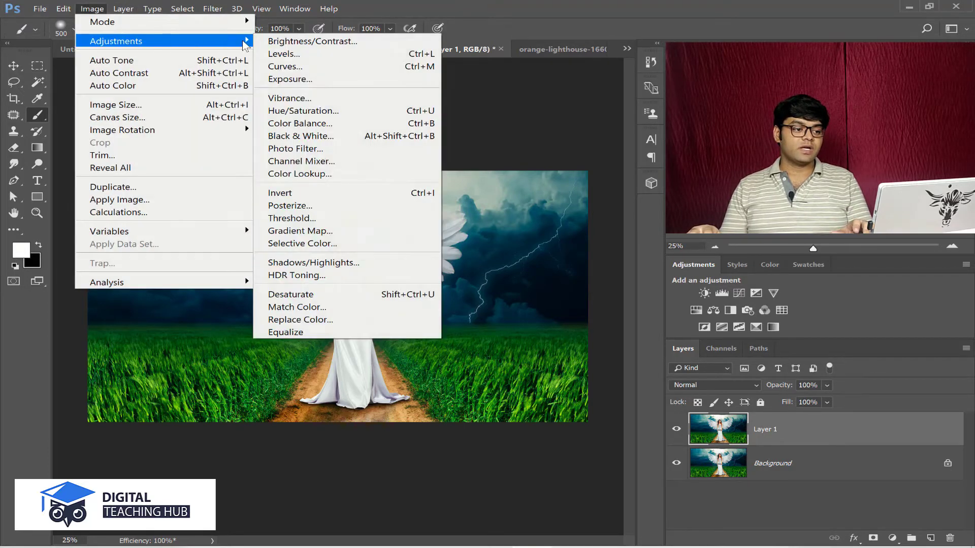
click(303, 54)
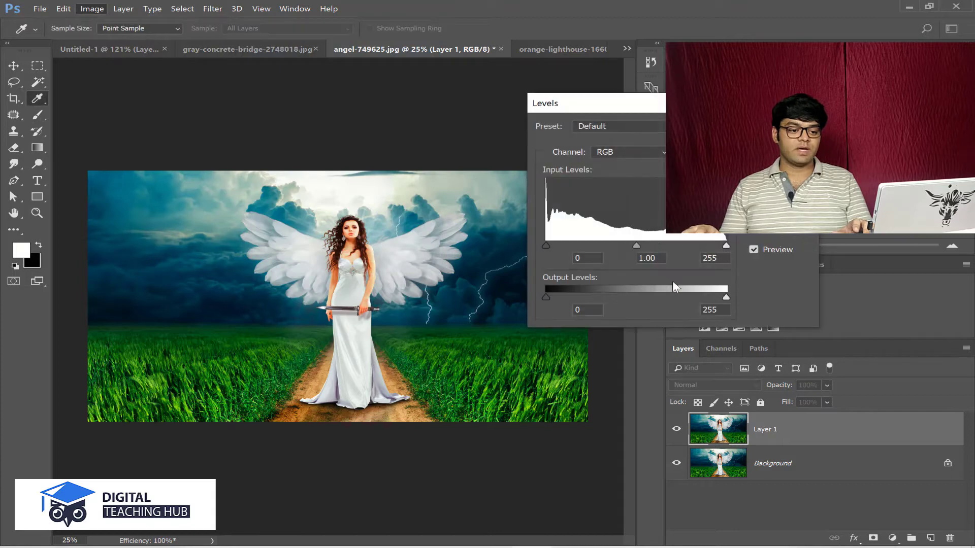
drag(726, 245, 712, 246)
drag(548, 246, 560, 246)
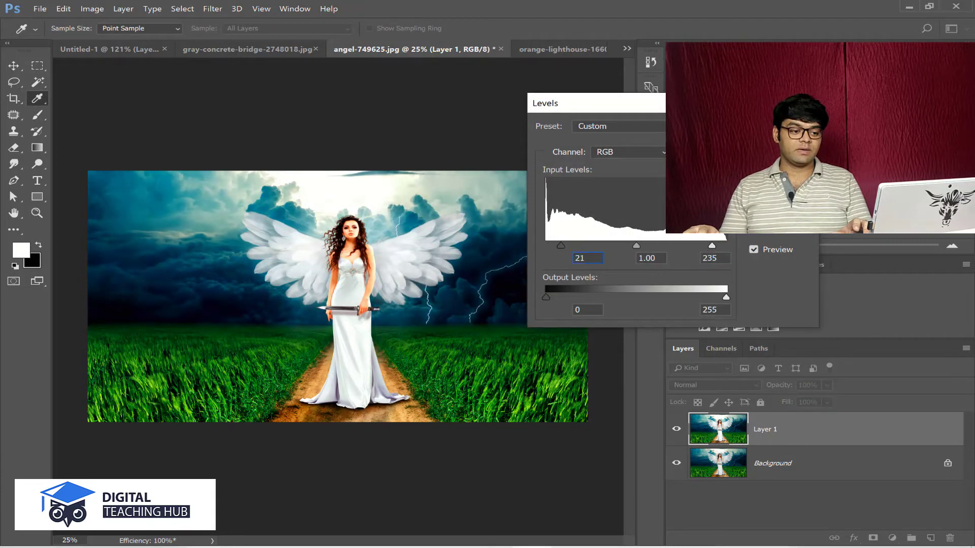
key(Return)
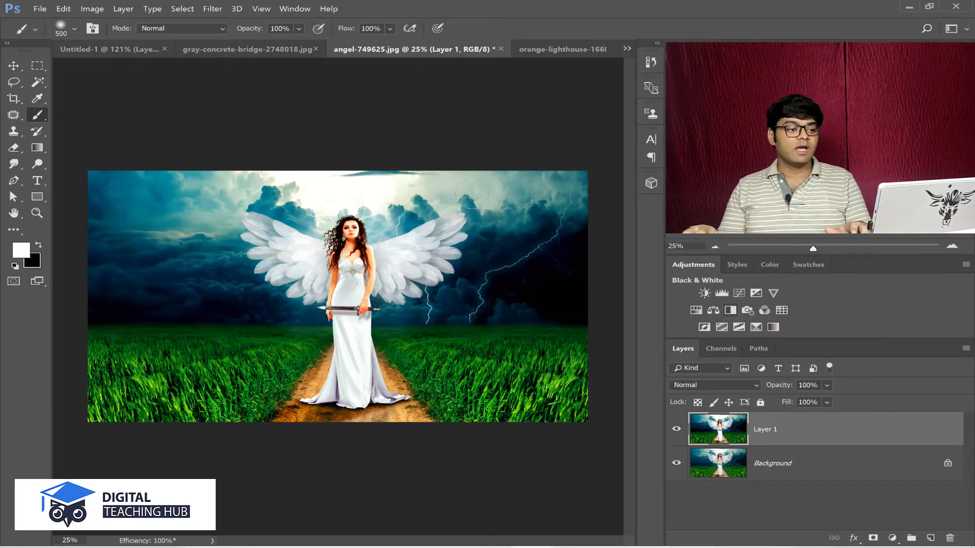
click(90, 9)
click(551, 18)
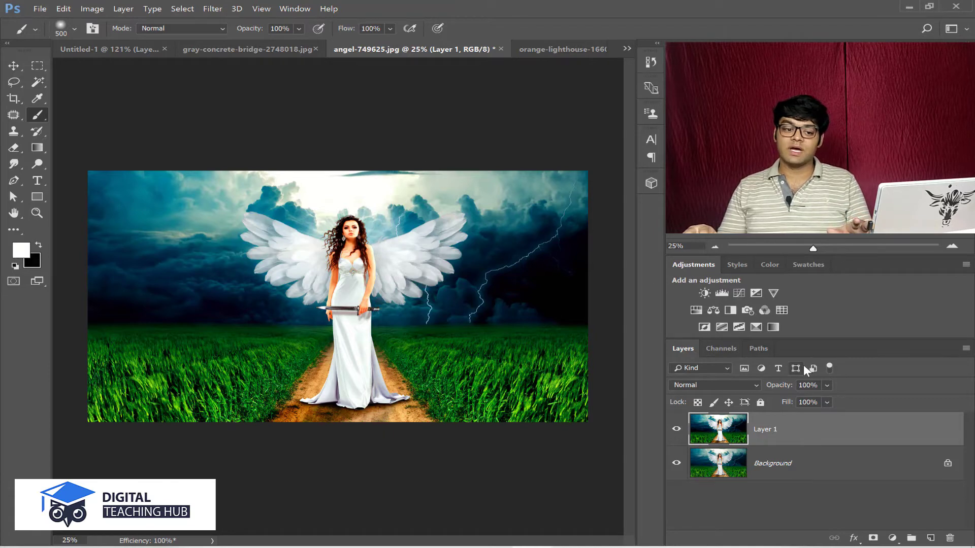
Step: Duplicate the Background layer, place the copy above Layer 1 and convert it to a smart object
click(815, 465)
key(ctrl+j)
drag(815, 464, 819, 426)
right_click(821, 427)
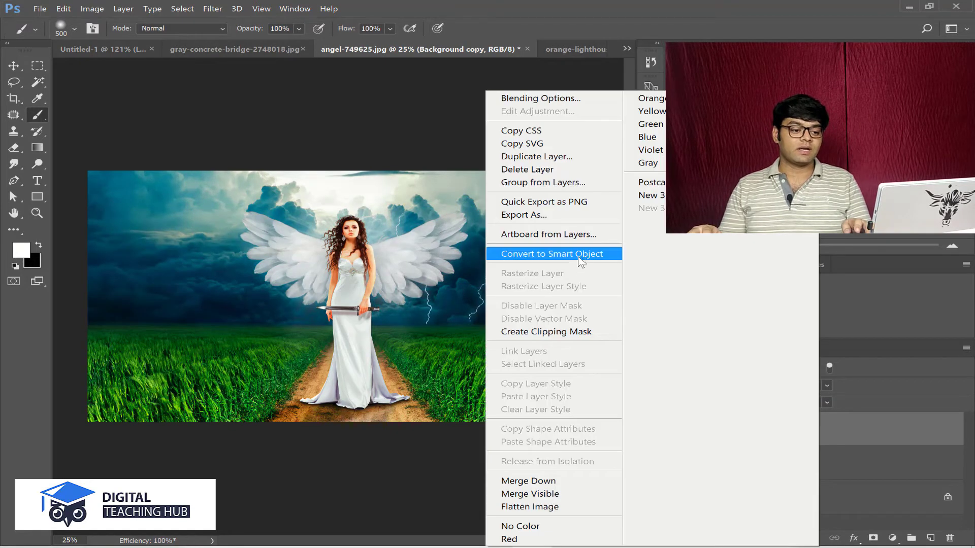
click(530, 252)
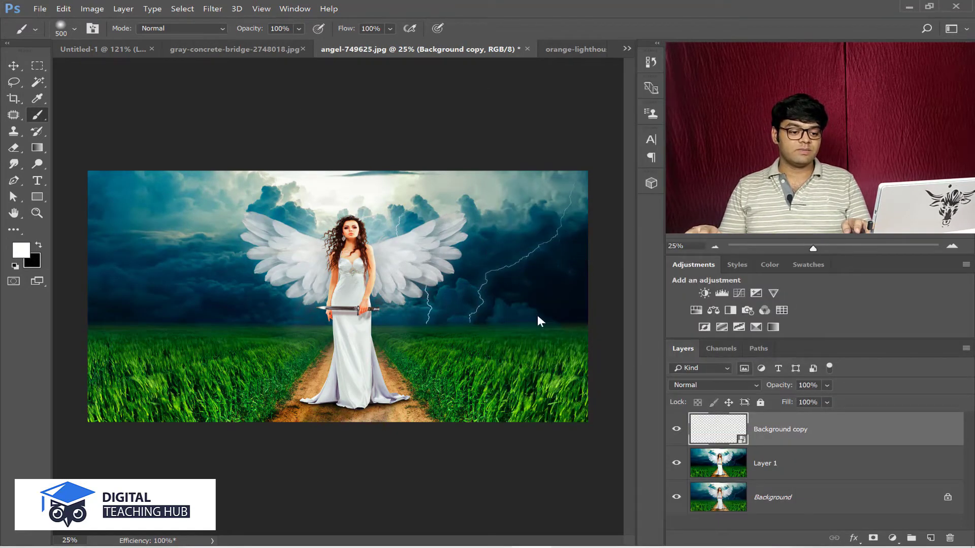
Step: Apply Levels to the Background copy smart object, setting the white input to 227 and brightening the midtones
click(92, 9)
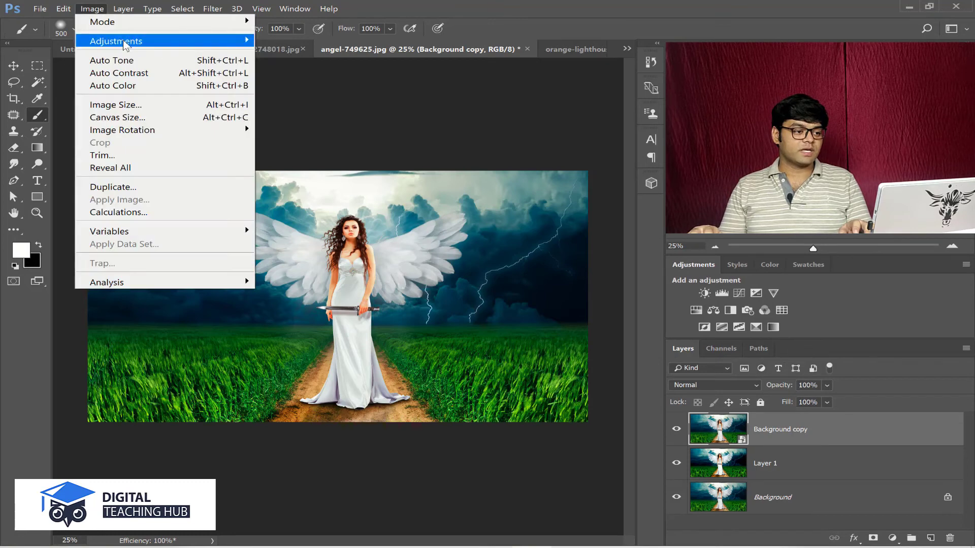
mouse_move(168, 40)
click(290, 54)
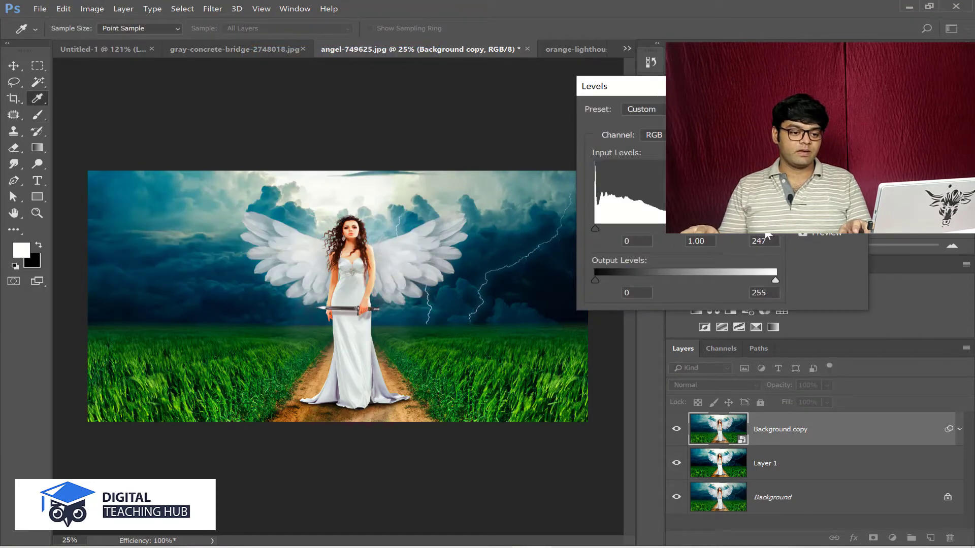
drag(767, 234, 758, 234)
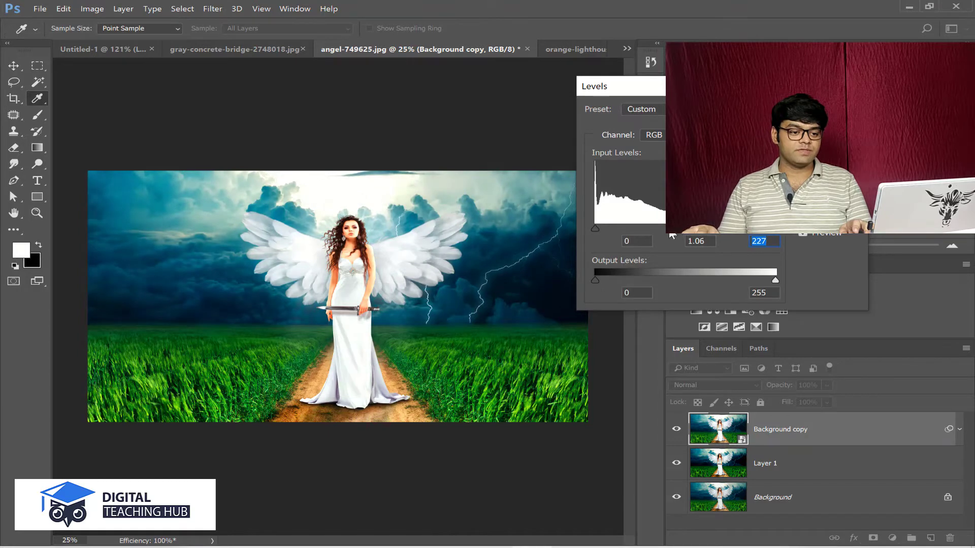
key(Return)
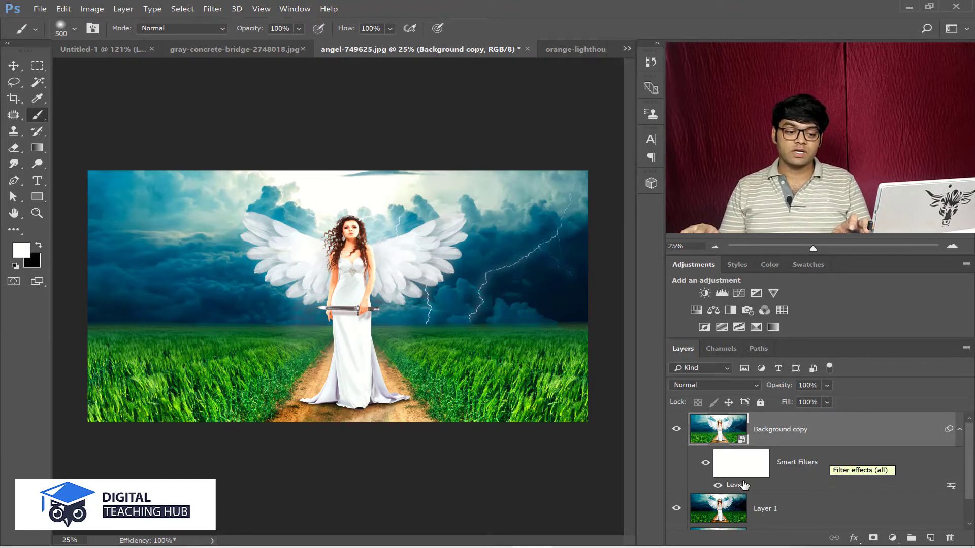
Step: Toggle the Levels smart filter off and on, and paint black over the angel on the smart filter mask
click(717, 486)
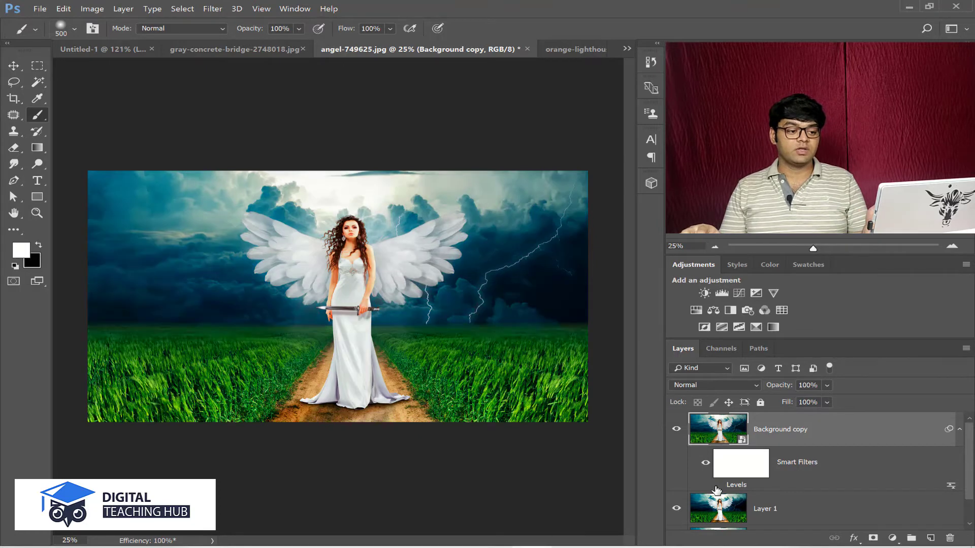
click(717, 486)
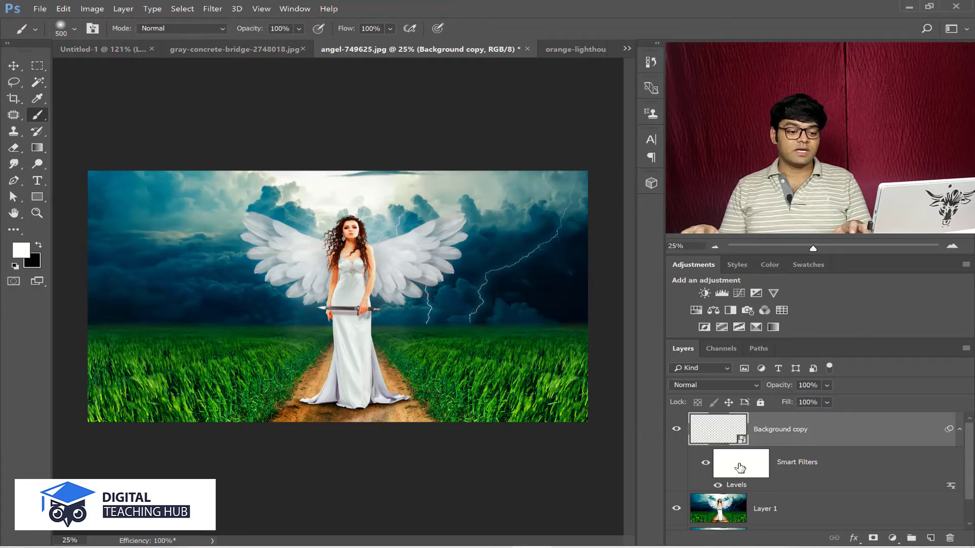
click(740, 468)
key(x)
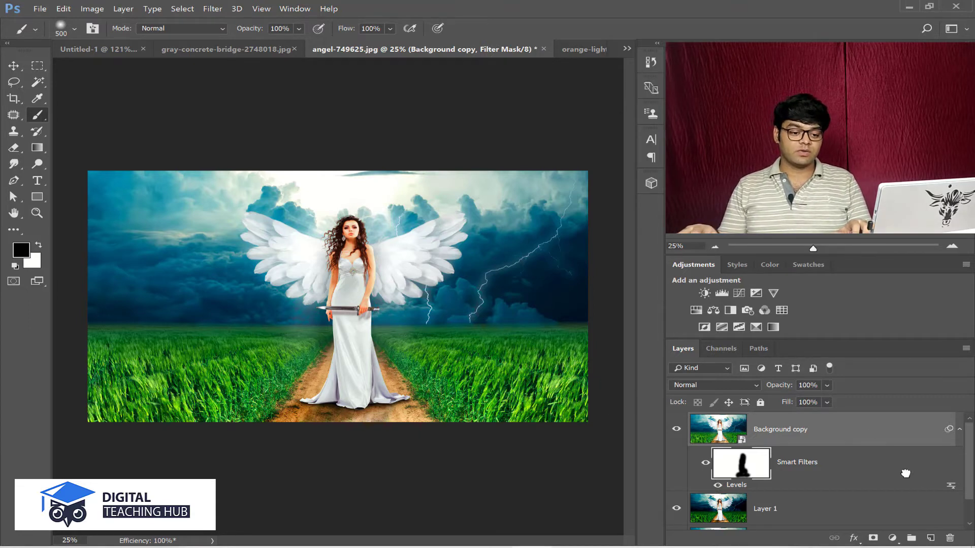
Step: Delete the Background copy smart object and the Levels-adjusted Layer 1, and duplicate the Background layer
drag(906, 474, 951, 537)
drag(844, 446, 952, 539)
key(ctrl+j)
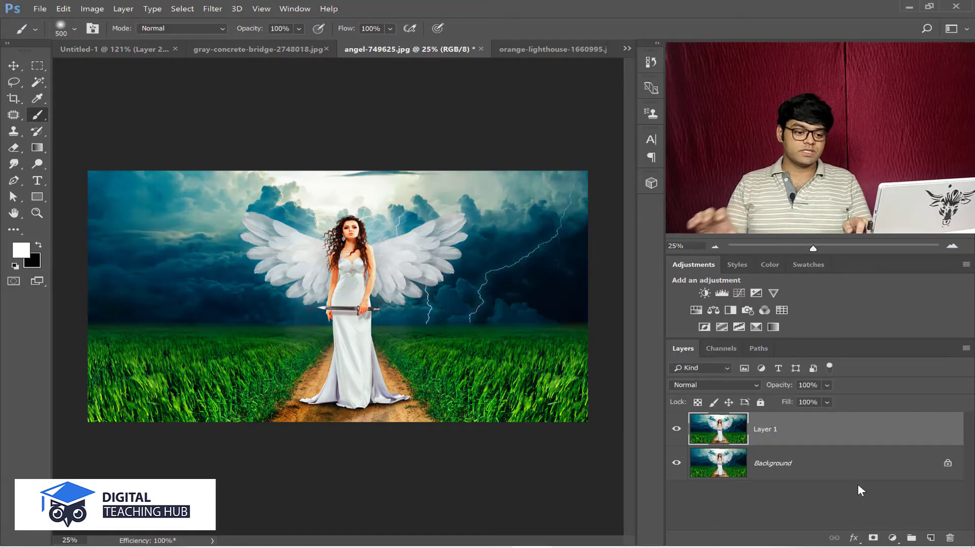
Step: Cut a tall rectangle of the far-left sky from Layer 1 onto a new layer, shift it slightly upward, and hide the Background layer
click(40, 72)
drag(95, 183, 167, 316)
key(ctrl+shift+j)
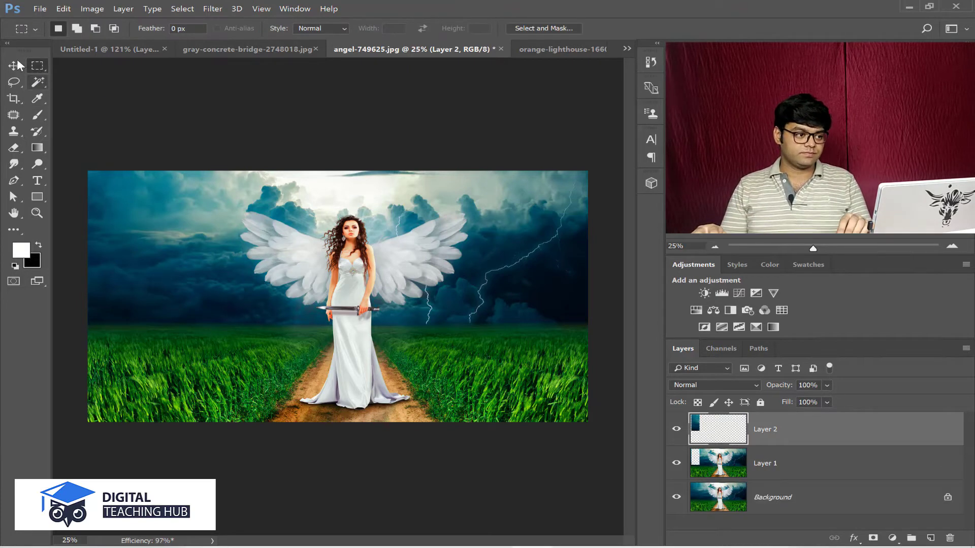
click(17, 65)
drag(157, 253, 157, 236)
click(676, 498)
Step: Cut a tall rectangle beside the angel's left-hand wing from Layer 1 onto a new layer and shift it slightly downward
click(765, 463)
click(37, 66)
drag(207, 214, 289, 377)
key(ctrl+shift+j)
click(16, 66)
drag(249, 284, 249, 303)
Step: Cut a rectangle around the angel's upper body from Layer 1 onto a new layer and shift it slightly upward
click(766, 497)
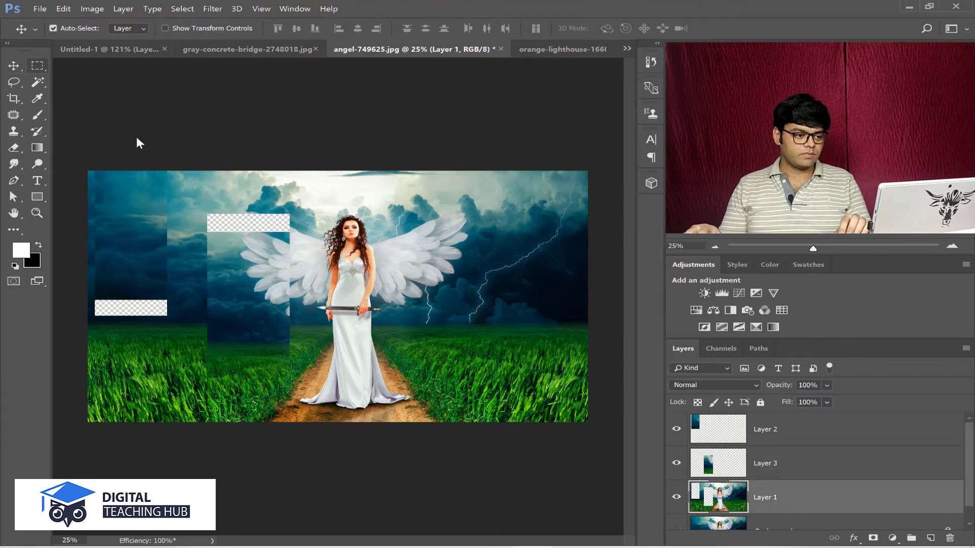
click(37, 66)
drag(305, 192, 404, 326)
key(ctrl+shift+j)
Step: Cut a tall rectangle around the lightning right of the angel onto a new layer and shift it slightly downward
click(37, 66)
drag(447, 214, 537, 399)
key(ctrl+shift+j)
click(15, 65)
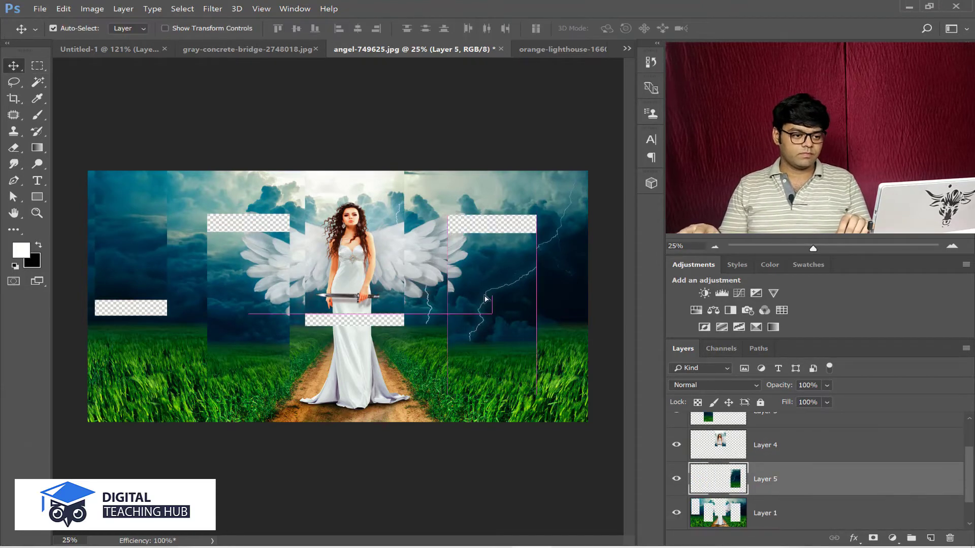
drag(492, 304, 492, 325)
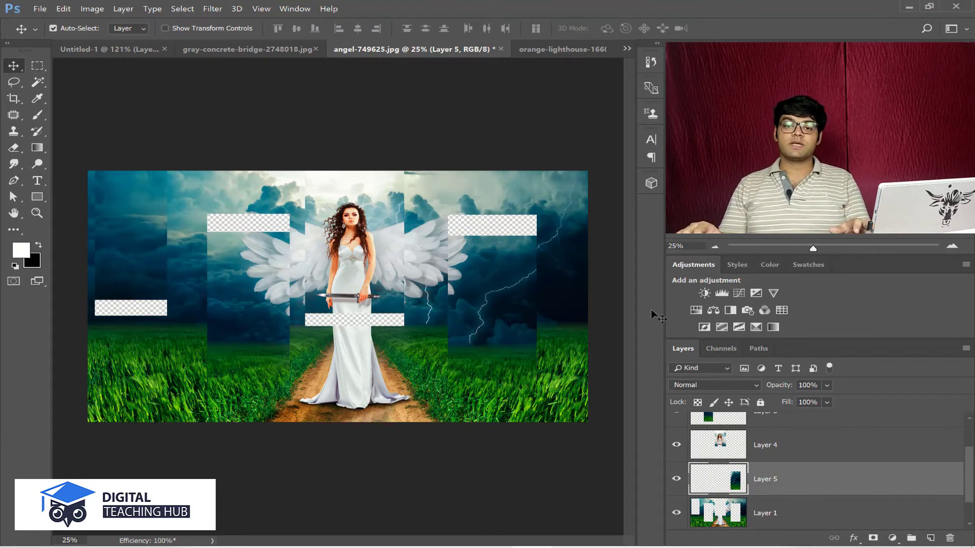
Step: Add a Color Balance adjustment directly above Layer 1 with Magenta-Green at -38 and Yellow-Blue at +60, shifted toward cyan
scroll(795, 462, down, 1)
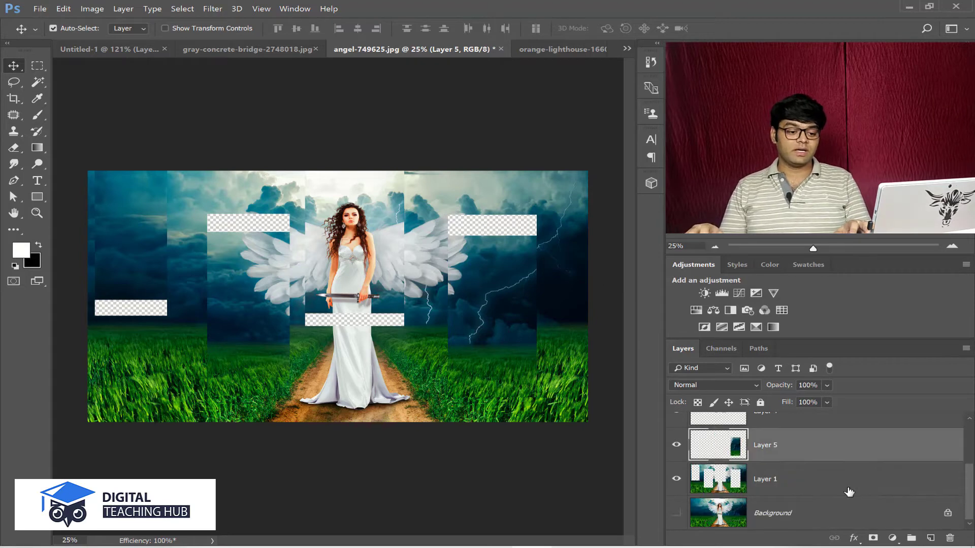
click(797, 476)
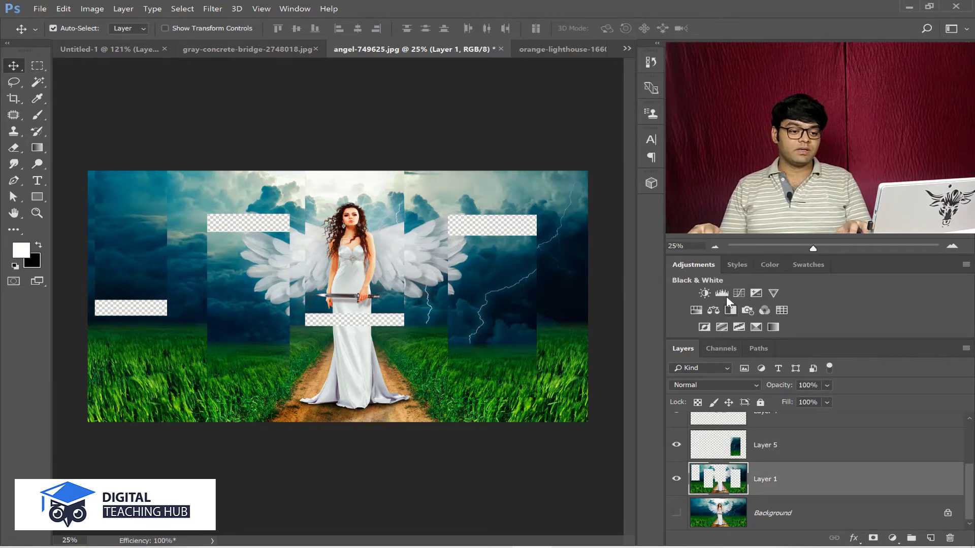
click(713, 310)
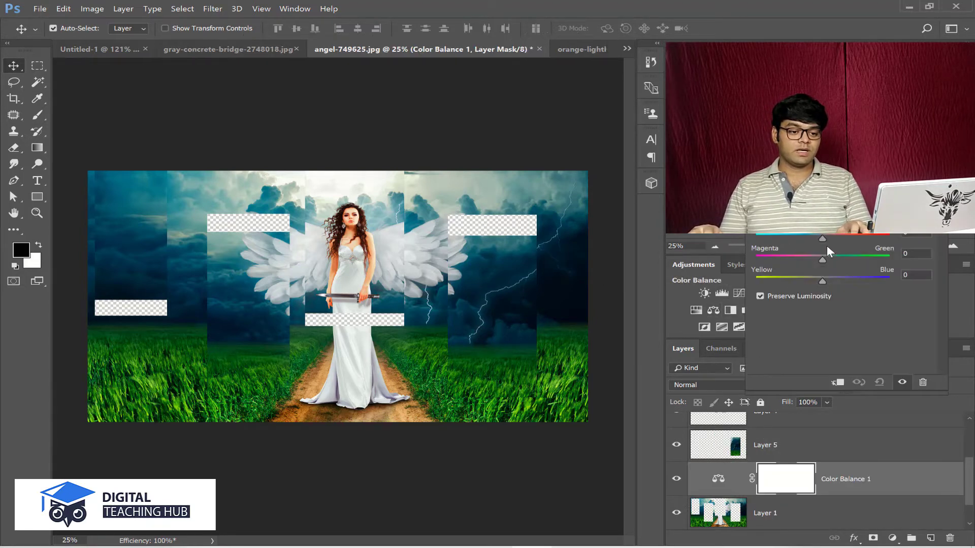
drag(830, 258, 863, 279)
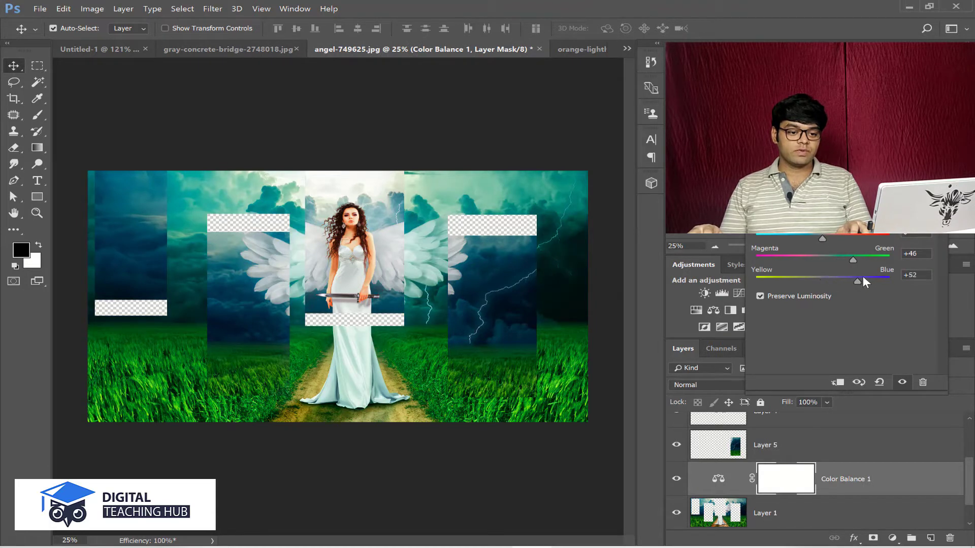
drag(801, 258, 796, 259)
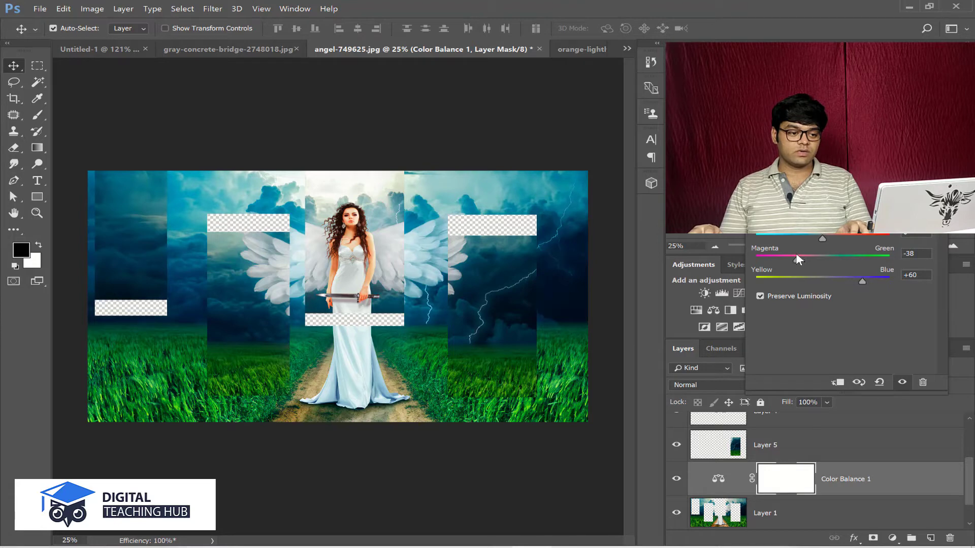
click(797, 238)
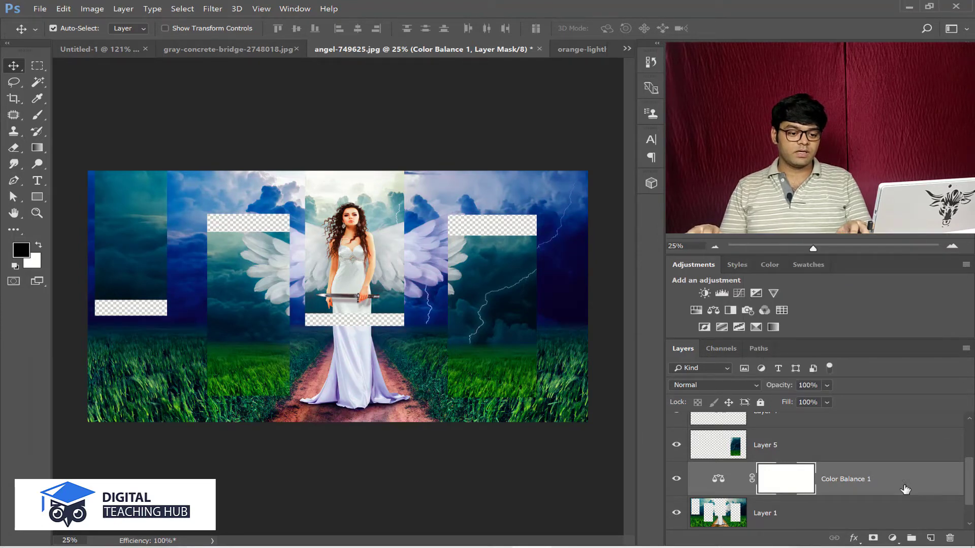
Step: Examine the order of the cut-out layers relative to the Color Balance adjustment and Layer 1 in the layer stack
scroll(855, 488, down, 1)
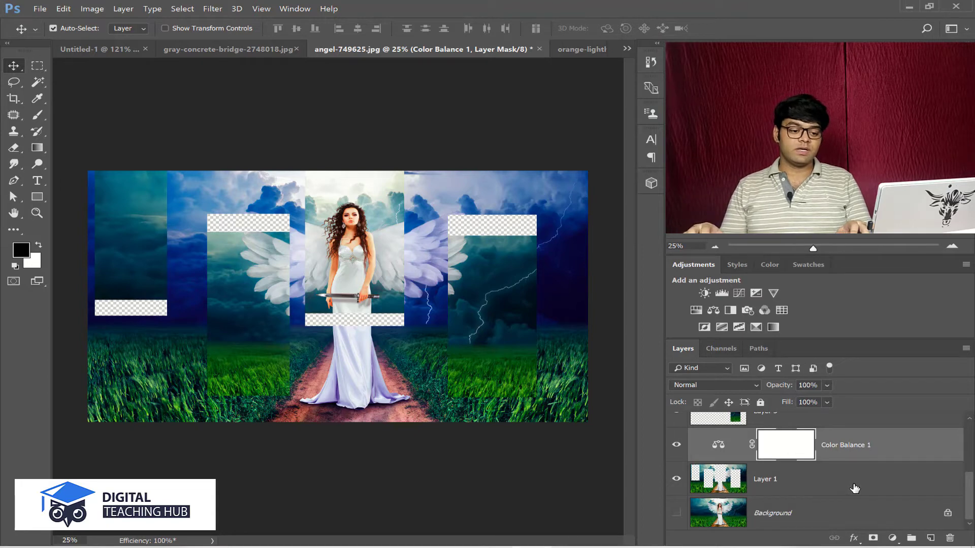
scroll(855, 488, up, 3)
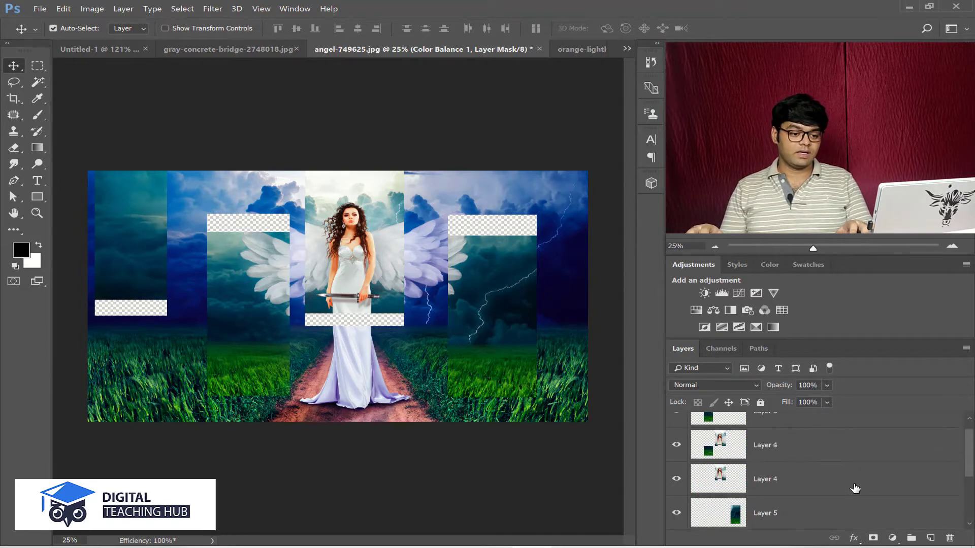
scroll(855, 489, down, 3)
scroll(855, 488, up, 3)
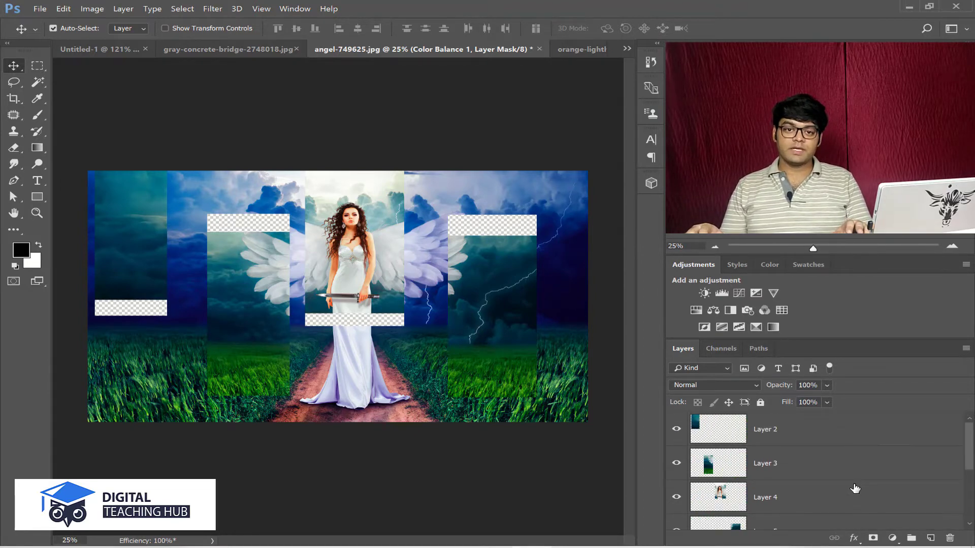
scroll(855, 488, down, 2)
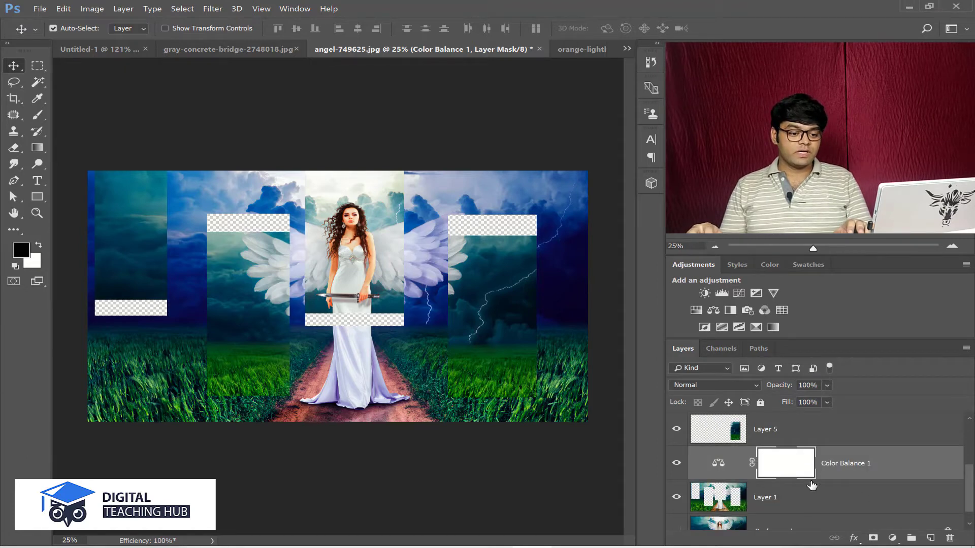
scroll(813, 500, up, 3)
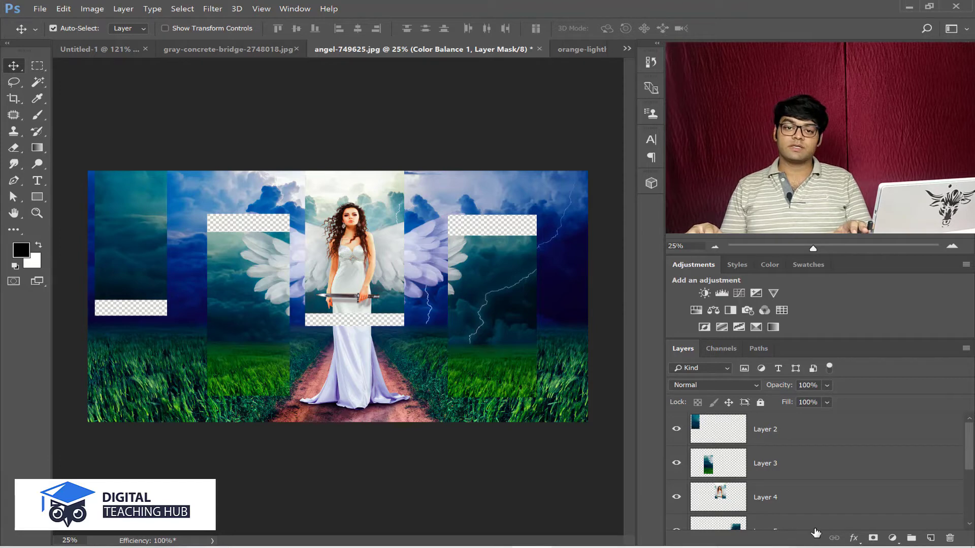
scroll(823, 523, down, 3)
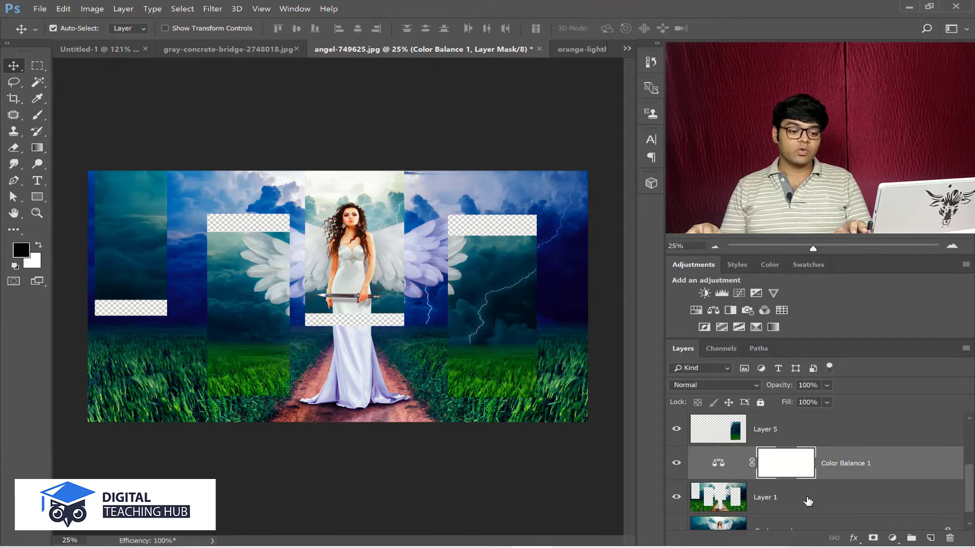
scroll(808, 498, up, 3)
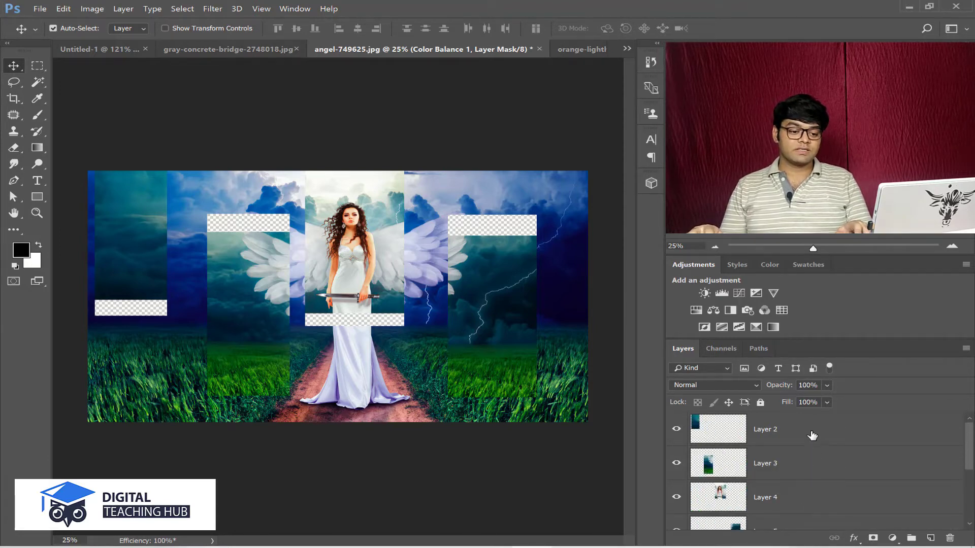
Step: Try a Color Balance adjustment shifted toward cyan above Layer 2 and delete it
click(791, 432)
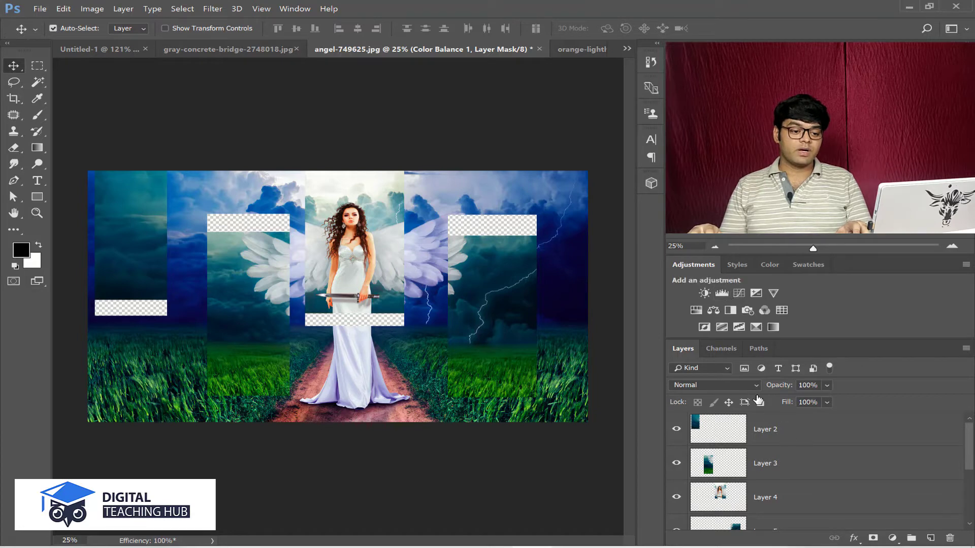
click(715, 310)
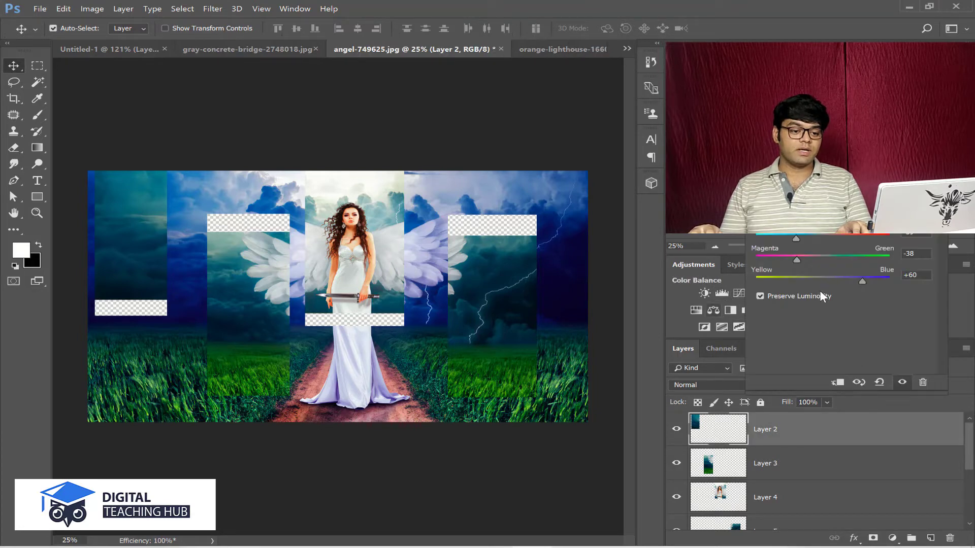
click(803, 236)
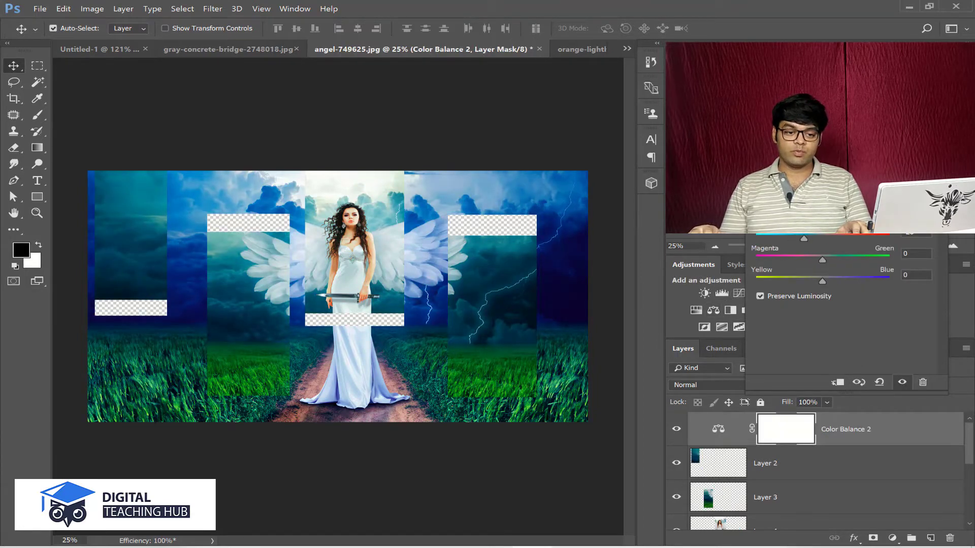
click(870, 358)
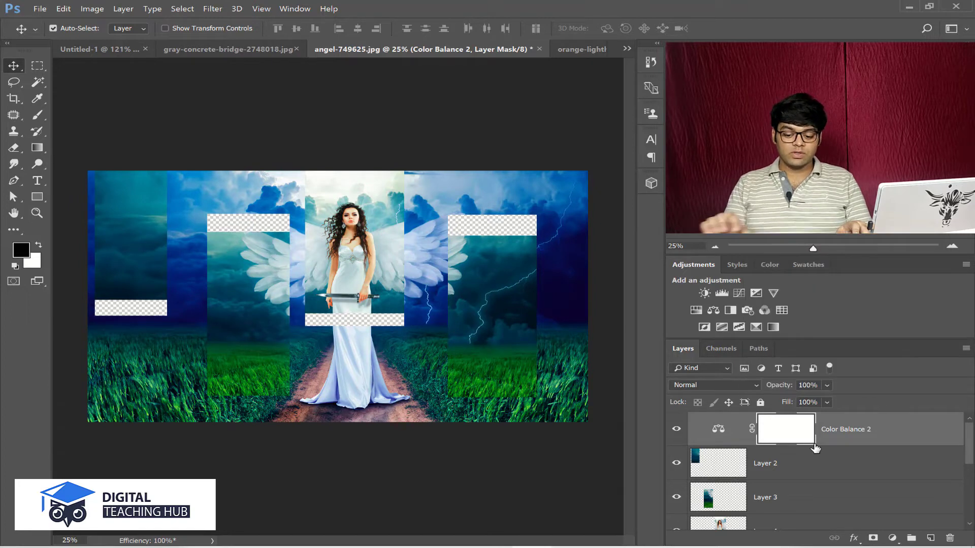
key(Delete)
key(x)
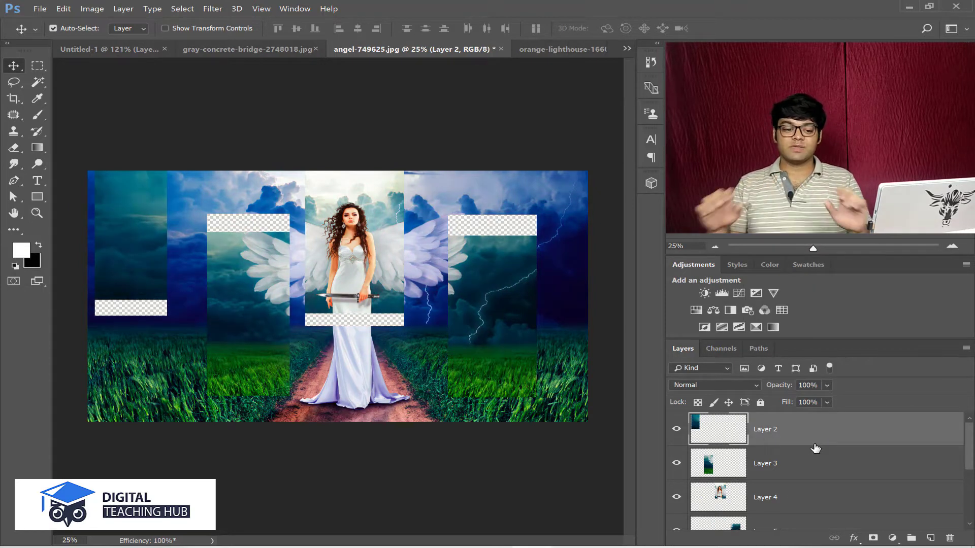
key(Delete)
Step: Combine Layers 1 through 5 and the Color Balance 1 adjustment into a single smart object, leaving out the Background
scroll(844, 472, down, 2)
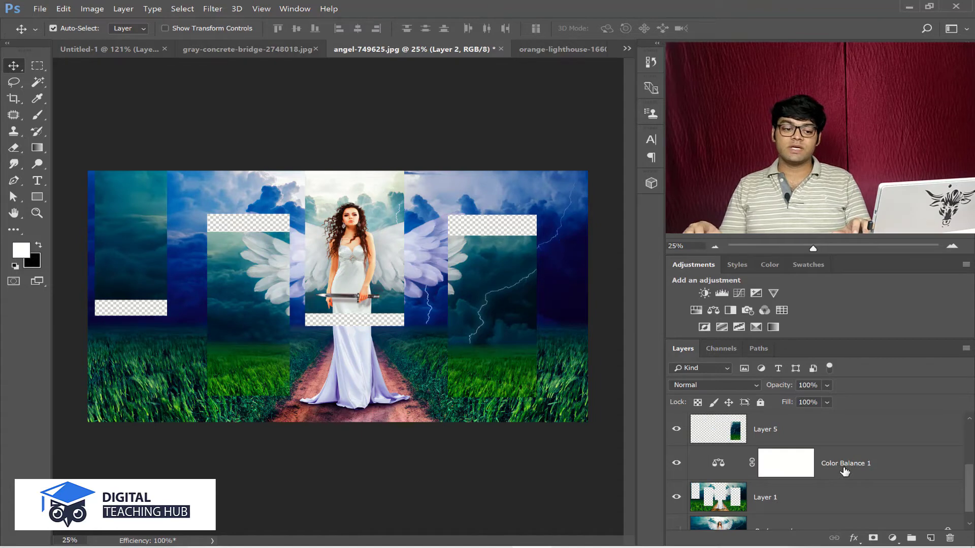
scroll(845, 472, up, 3)
scroll(844, 472, down, 2)
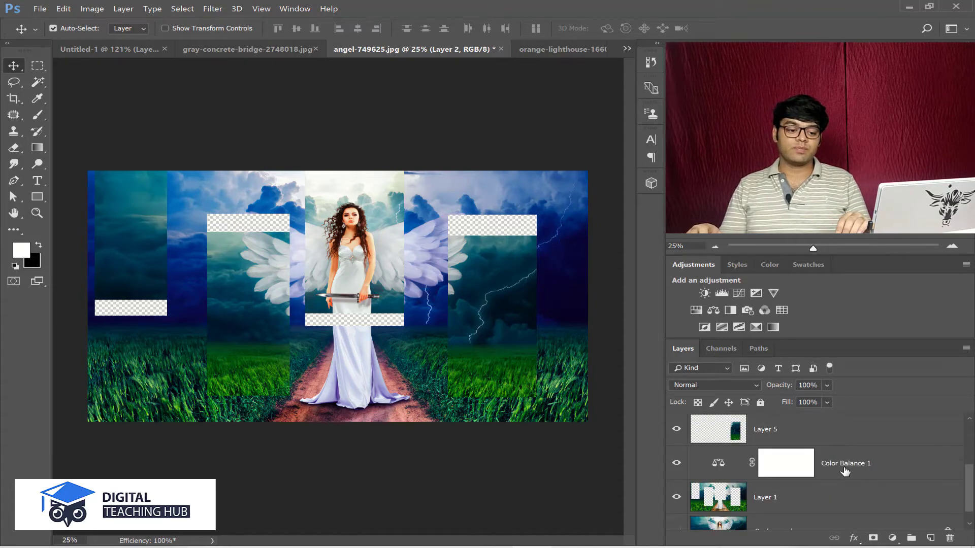
scroll(827, 438, up, 2)
scroll(825, 439, down, 3)
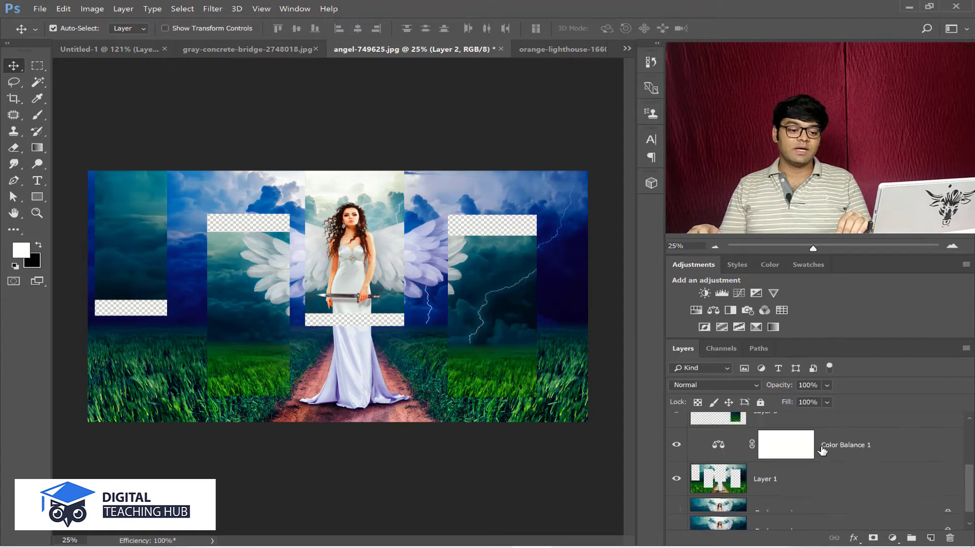
shift+click(824, 486)
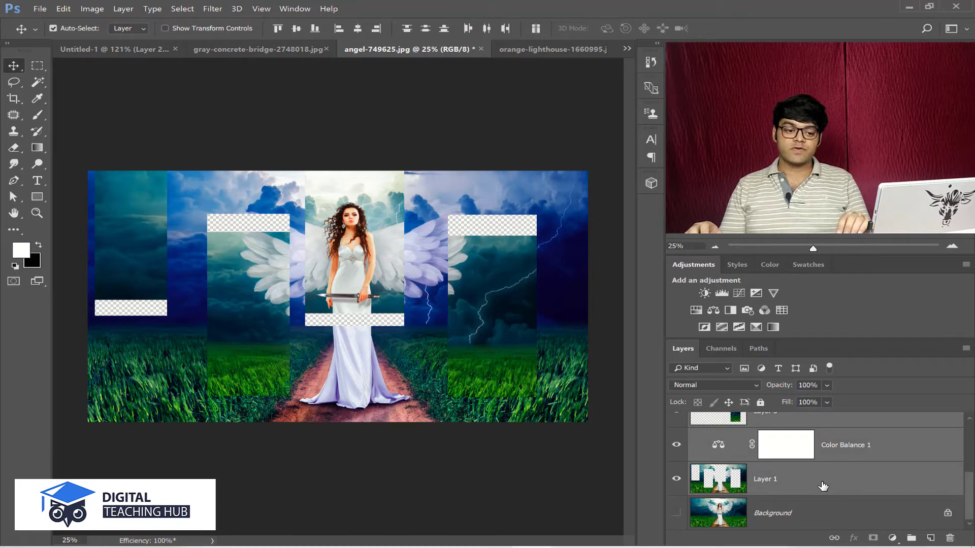
scroll(826, 475, up, 3)
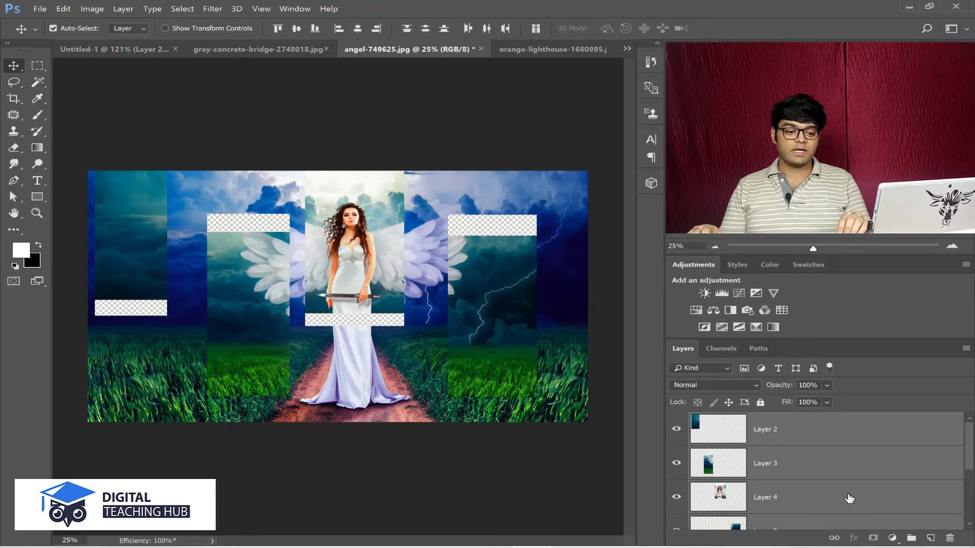
right_click(836, 463)
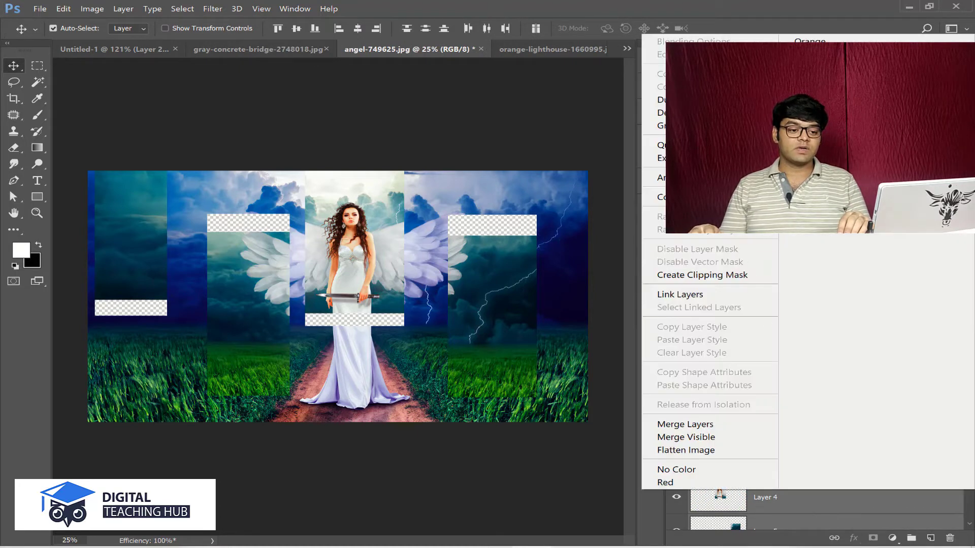
click(704, 197)
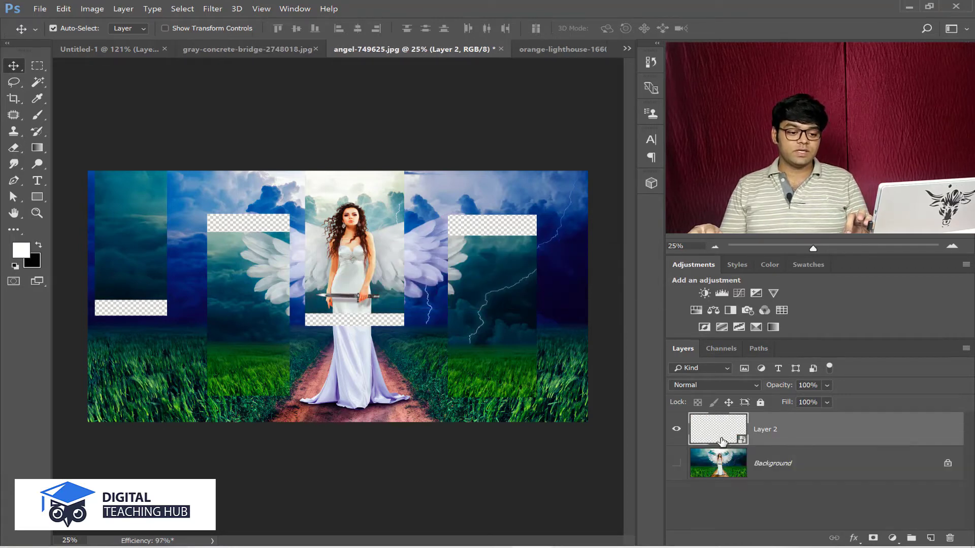
Step: Add a Color Balance adjustment above the smart object, shifted toward cyan, with Magenta-Green at +43 and Yellow-Blue at -31
click(714, 310)
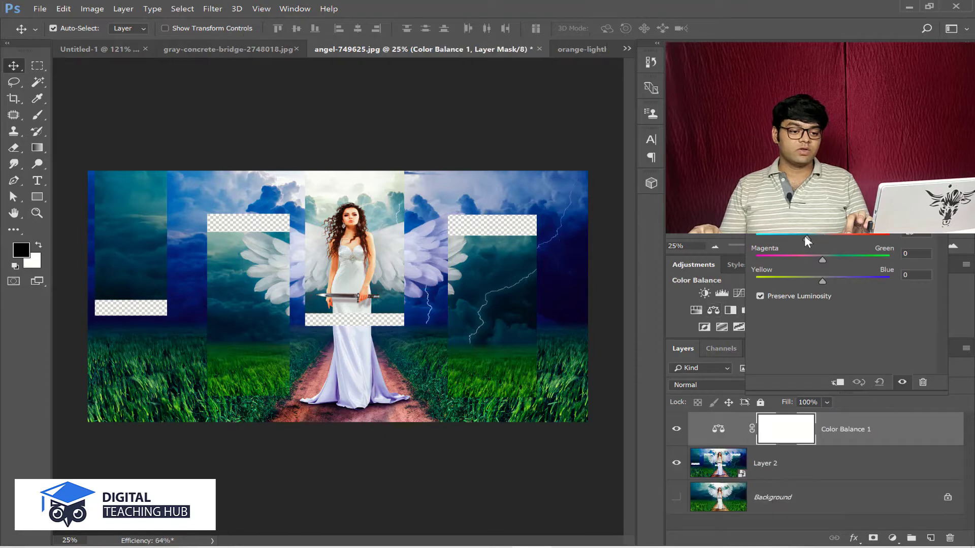
drag(804, 238, 797, 241)
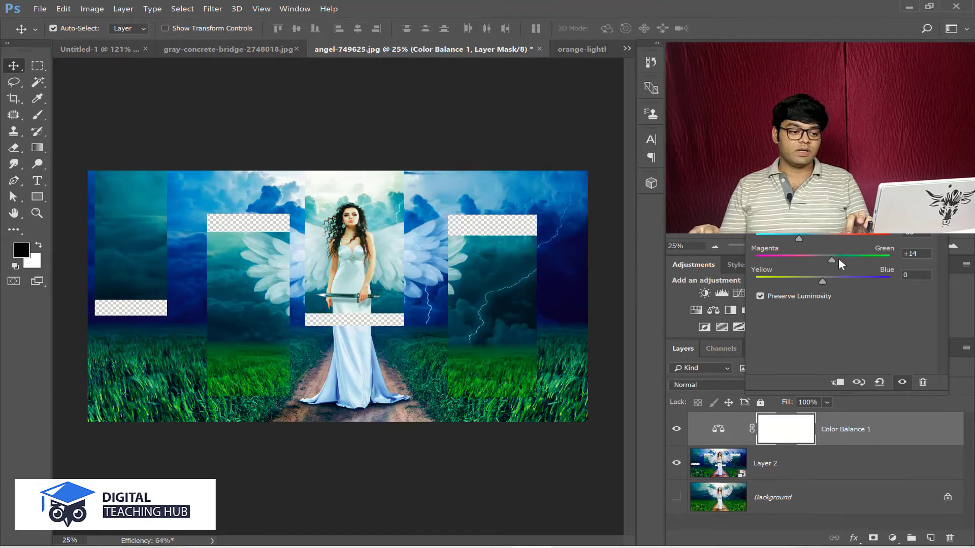
click(851, 258)
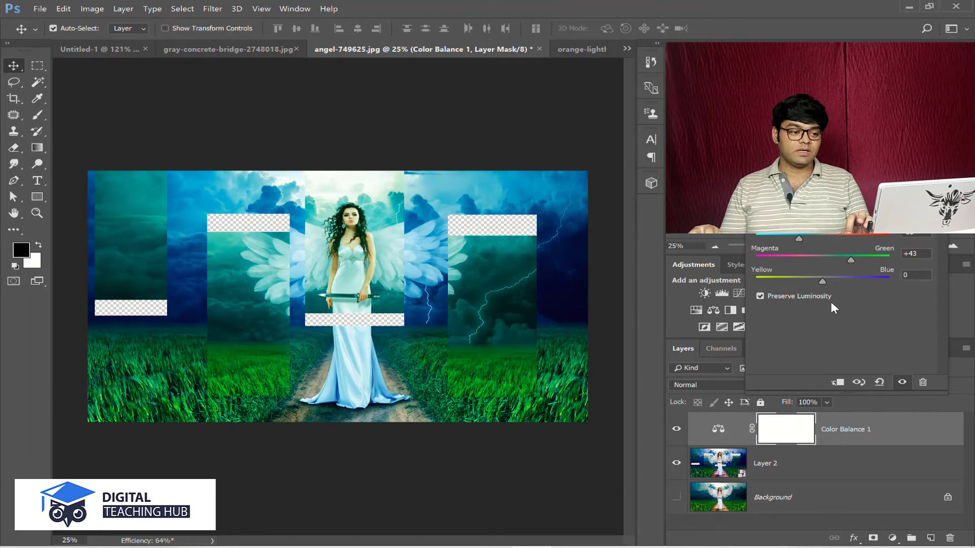
click(803, 279)
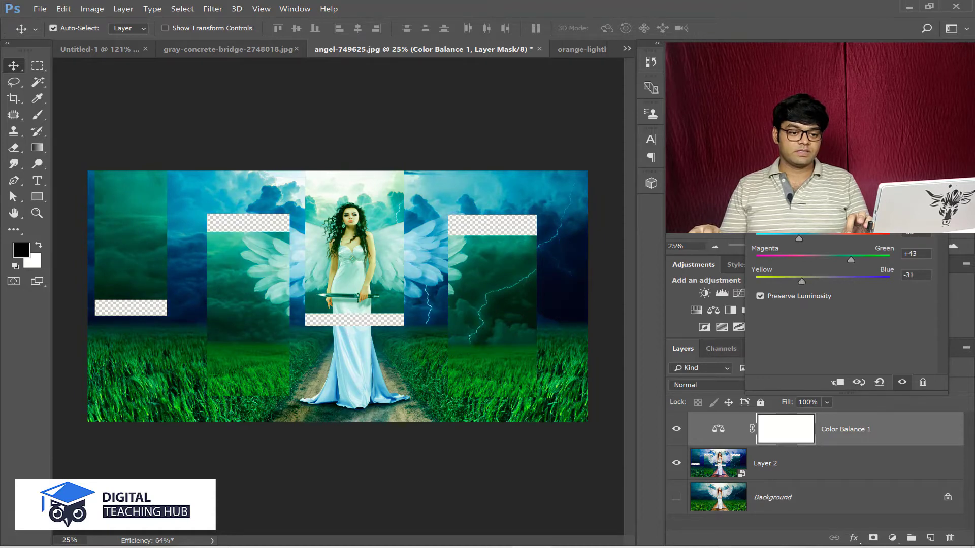
click(941, 152)
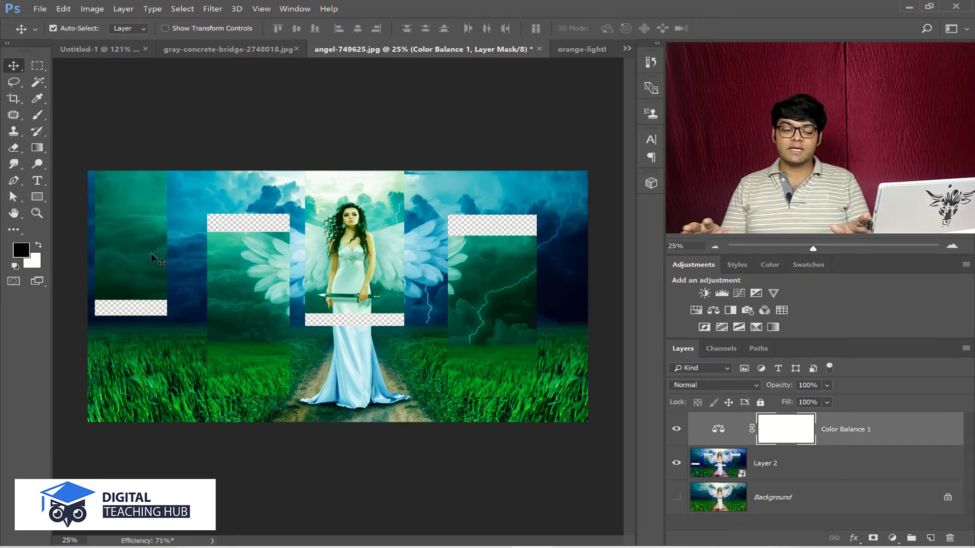
Step: Open the contents of the combined smart object and shift its inner Color Balance 1 adjustment toward green
click(719, 468)
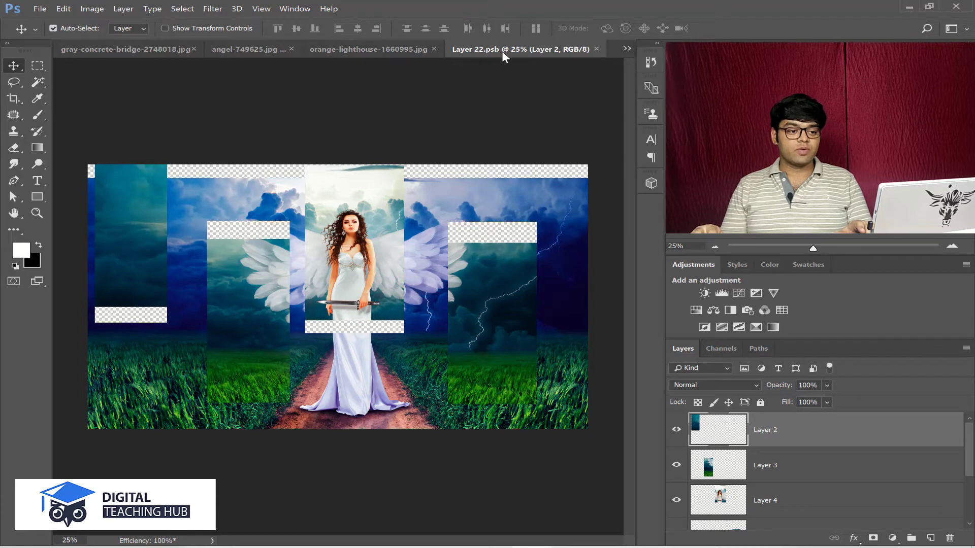
scroll(783, 446, down, 3)
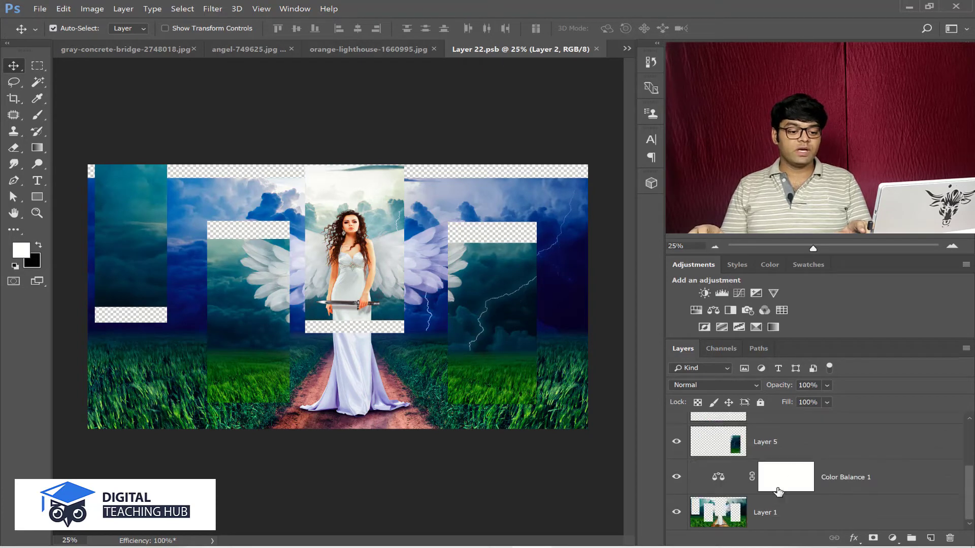
scroll(778, 452, up, 3)
scroll(778, 453, down, 3)
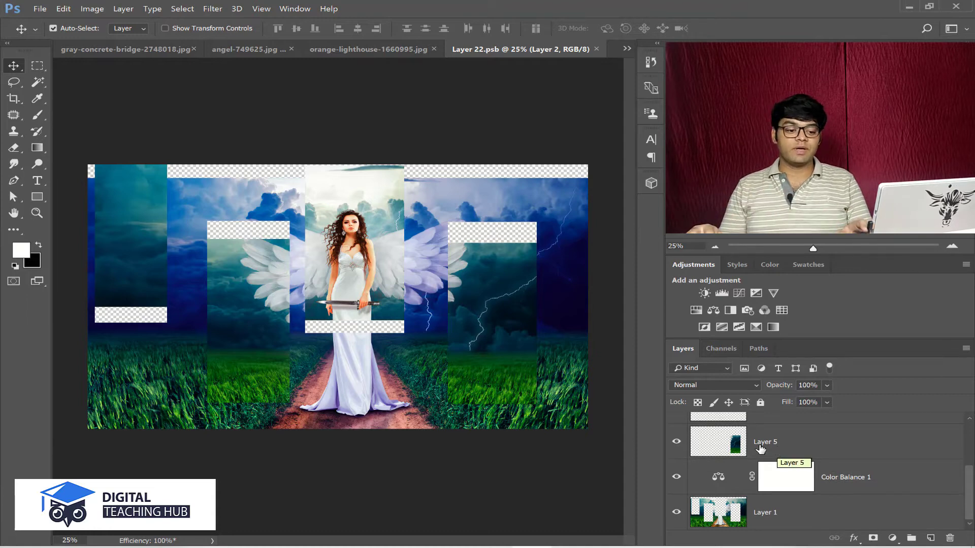
click(760, 449)
double_click(731, 482)
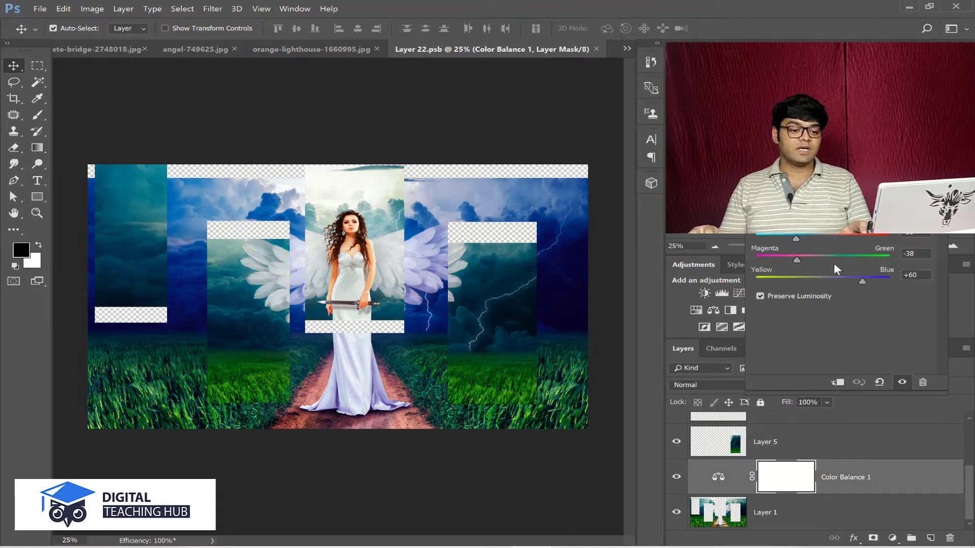
drag(834, 255, 834, 235)
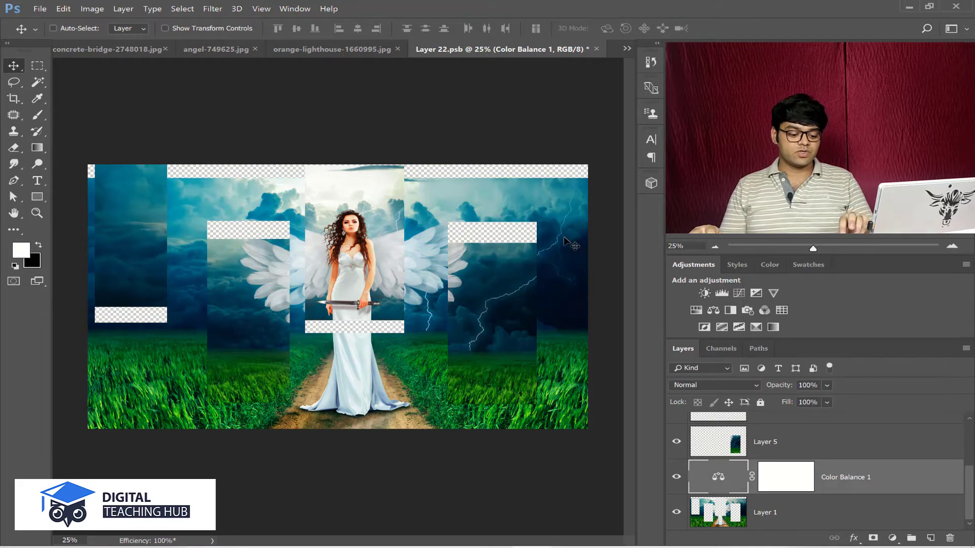
Step: Save the edited smart object contents in Layer 22.psb and return to angel-749625.jpg
key(ctrl+s)
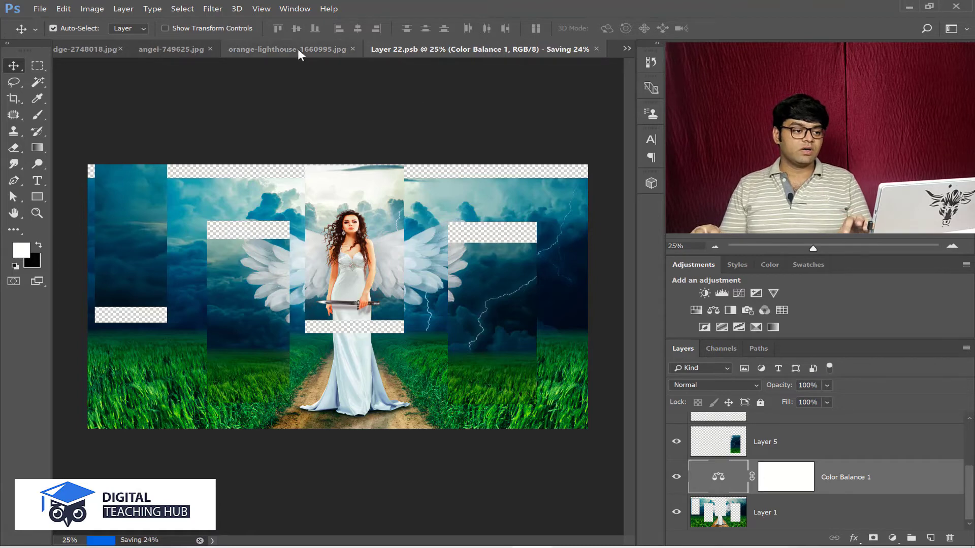
key(ctrl+Tab)
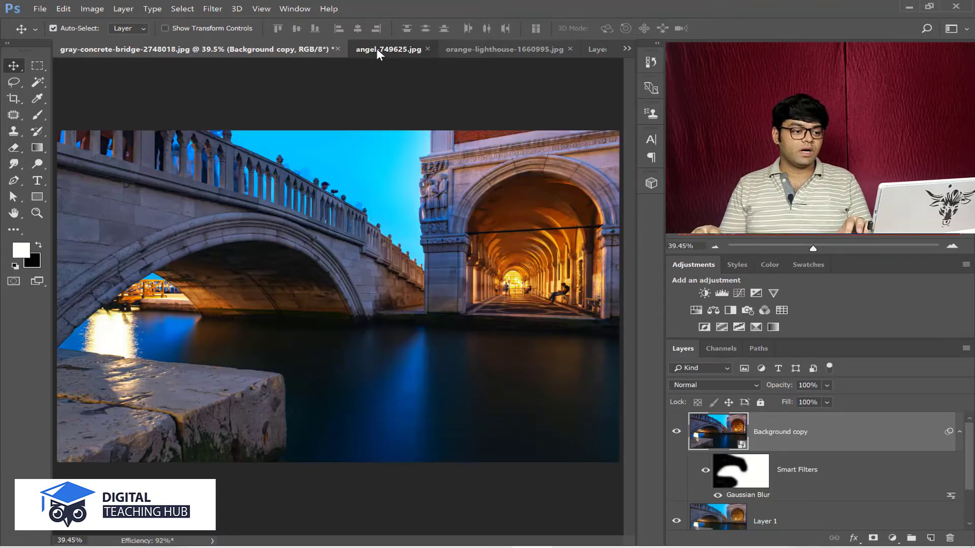
key(ctrl+Tab)
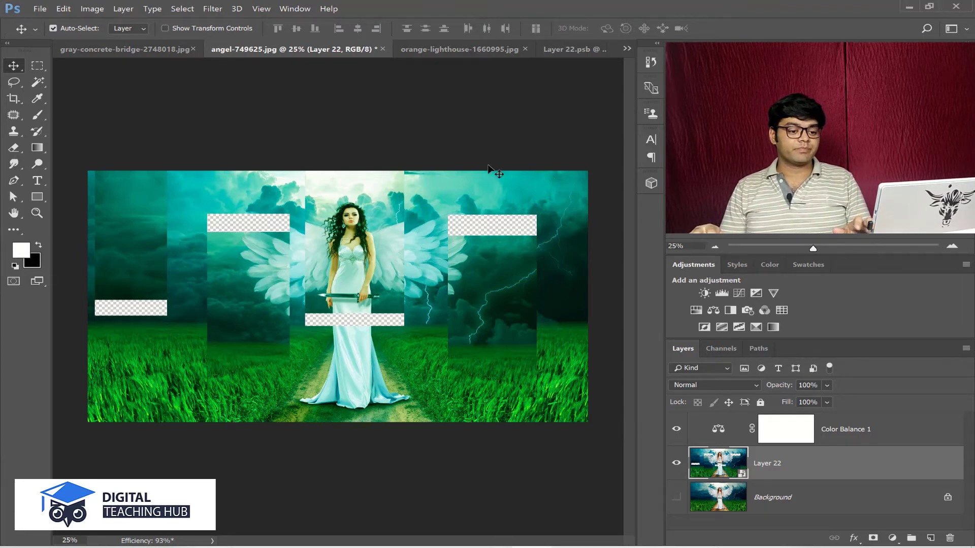
Step: Place man-young-happy-smiling-91227 from the Raster Smart Object folder in File Explorer into orange-lighthouse-1660995.jpg in Photoshop
click(443, 50)
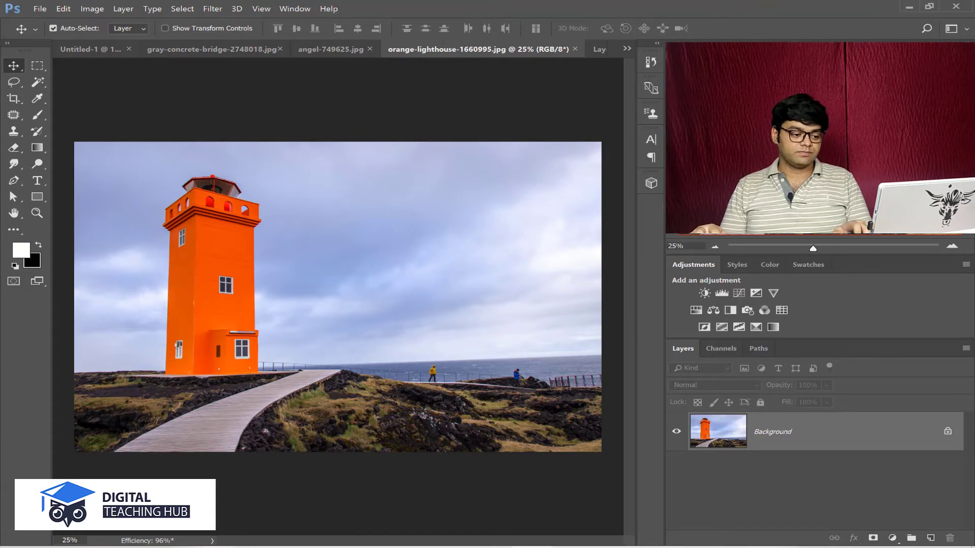
key(alt+Tab)
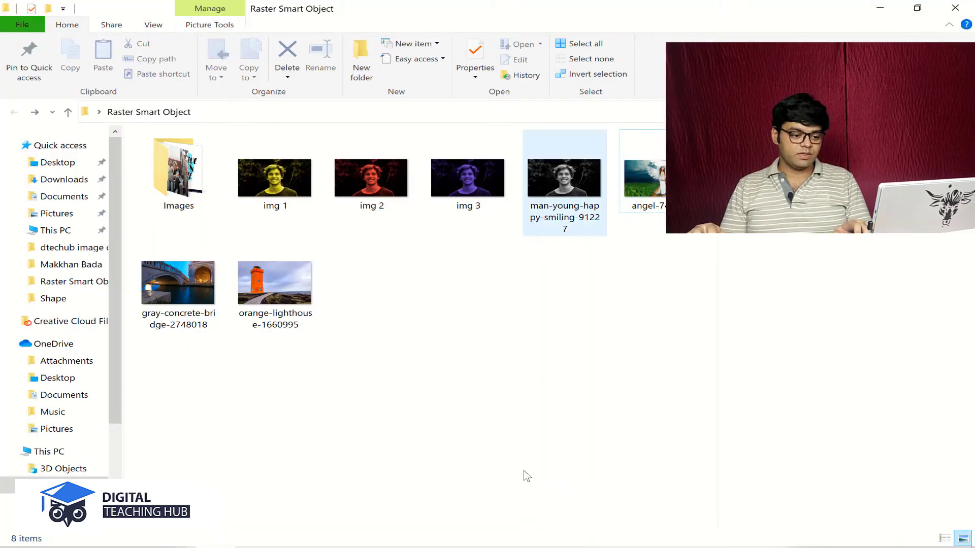
click(563, 183)
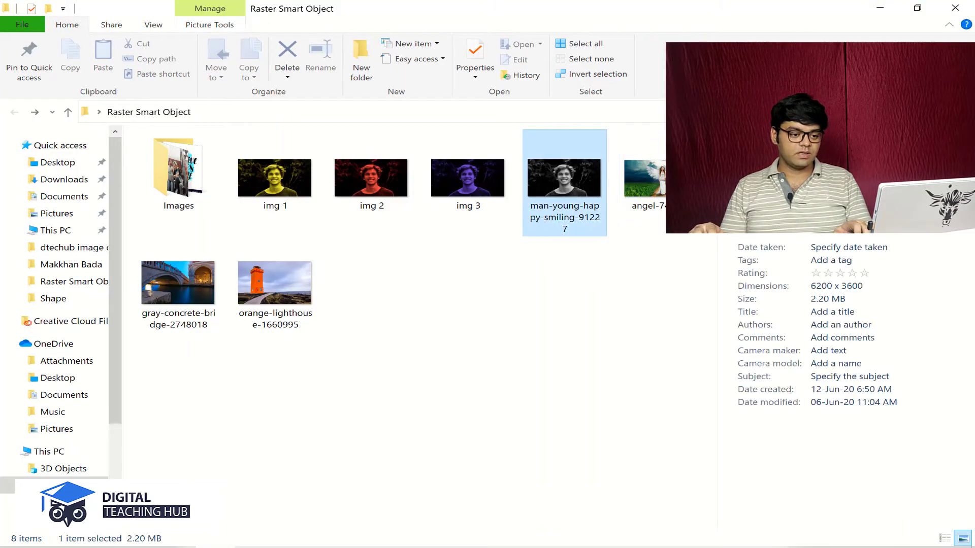
drag(564, 183, 498, 241)
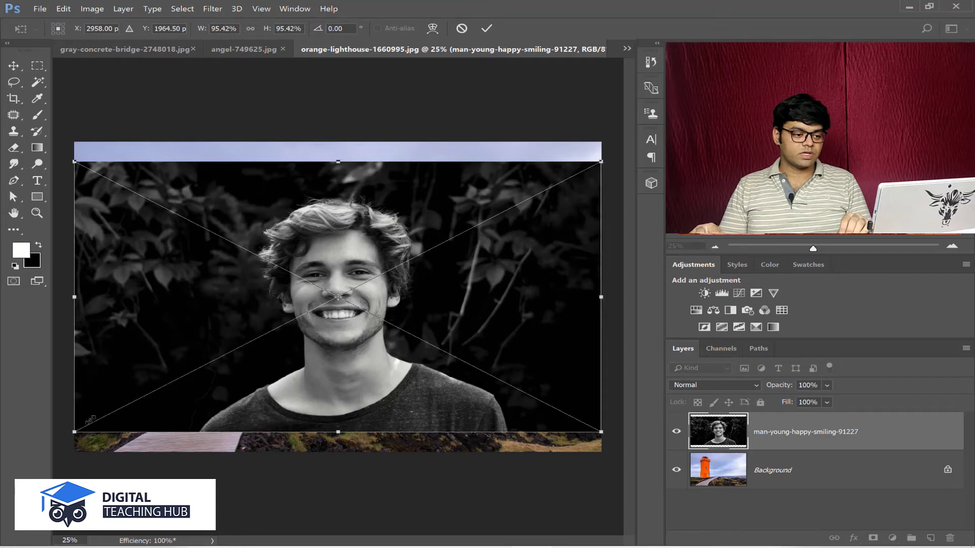
Step: Scale the placed portrait to about 22.8% in the upper-right sky and stack two copies directly beneath it
drag(91, 419, 475, 228)
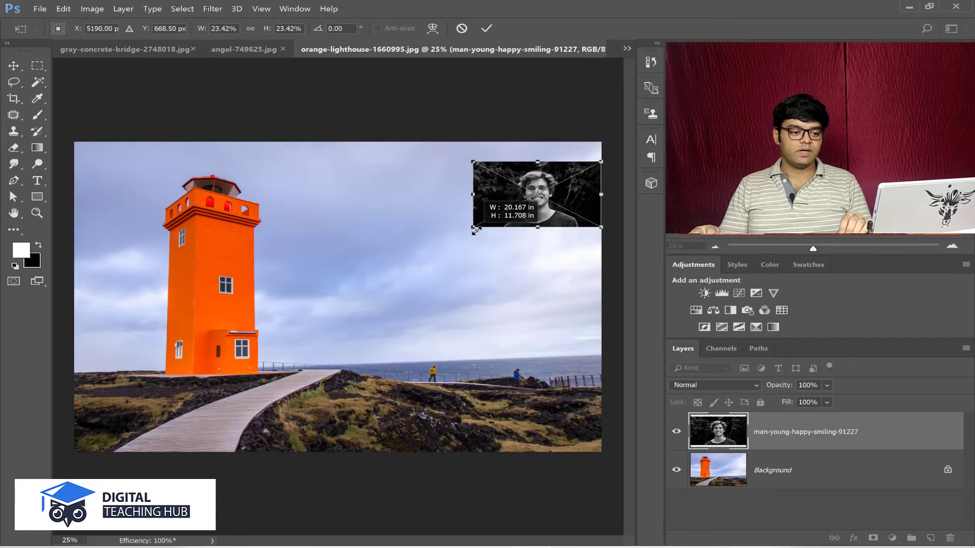
drag(575, 193, 563, 194)
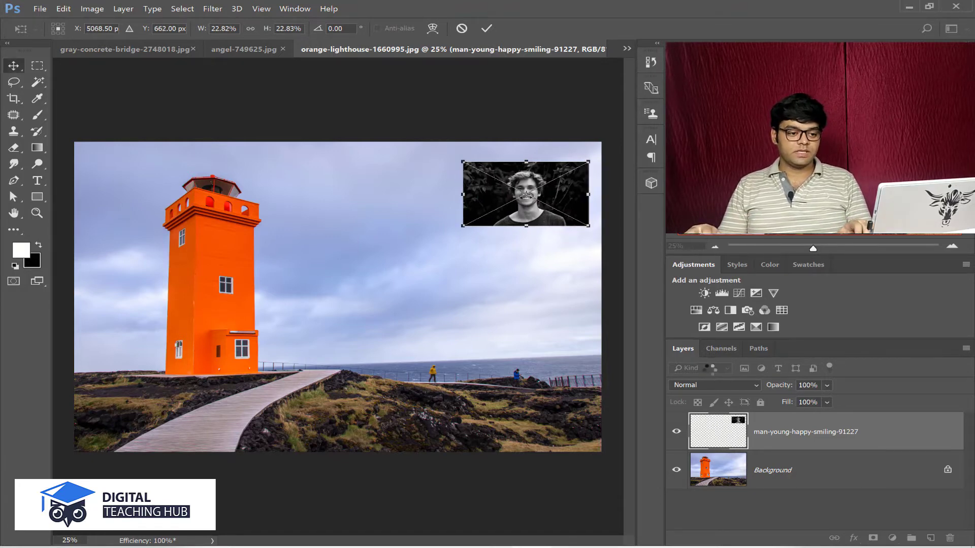
key(Return)
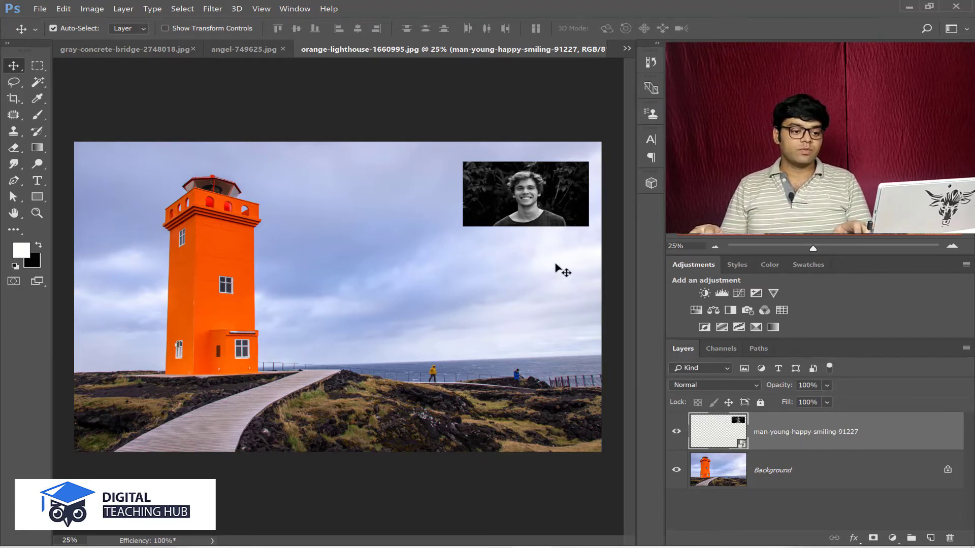
drag(538, 206, 528, 325)
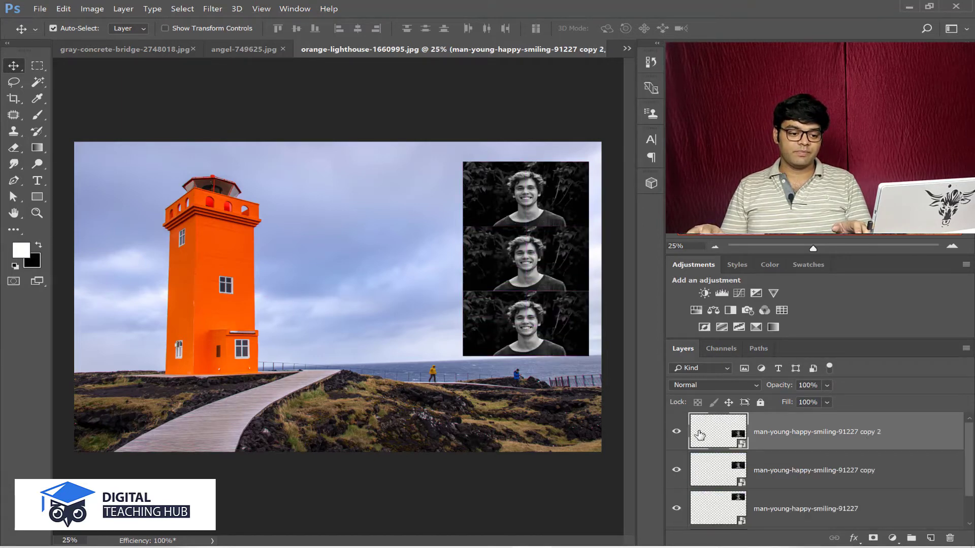
Step: Open the contents of the original man-young-happy-smiling-91227 smart object, using its embedded color profile
scroll(701, 437, down, 1)
click(715, 473)
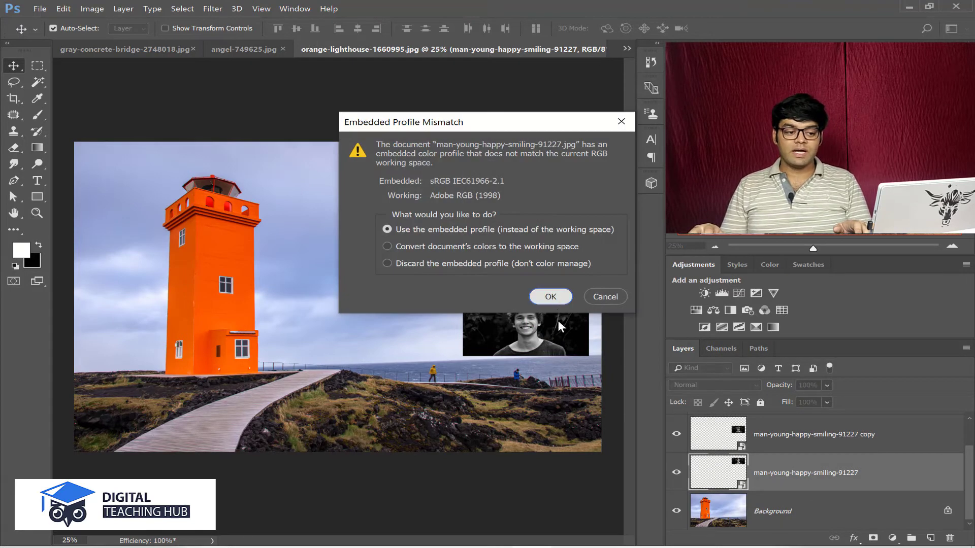
key(Return)
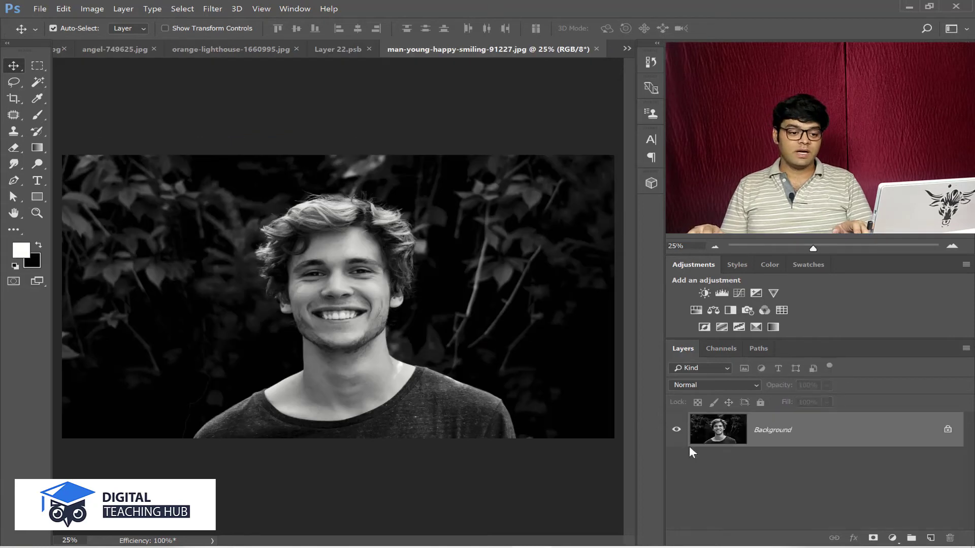
Step: Add a Photo Filter adjustment at 54% density to the portrait contents and try to save the layered file
click(747, 310)
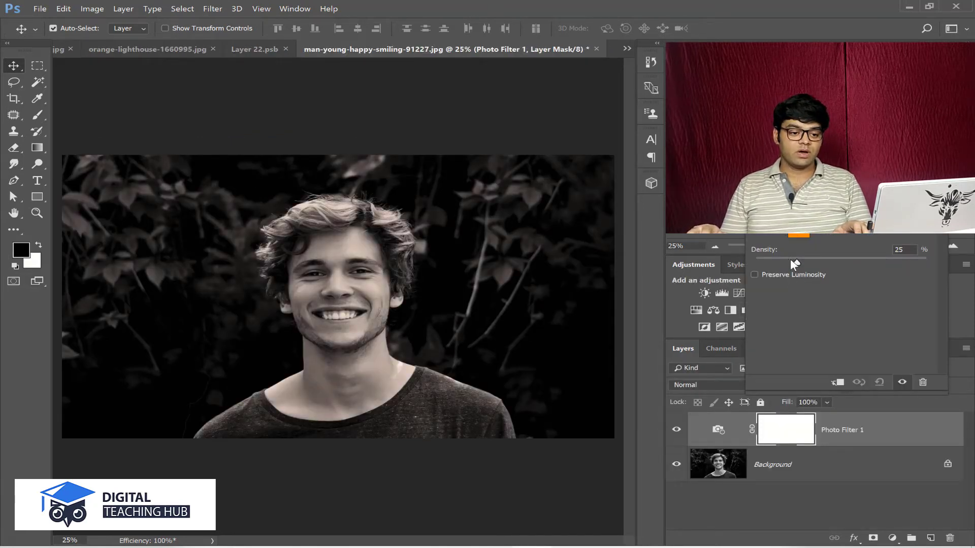
drag(843, 263, 847, 263)
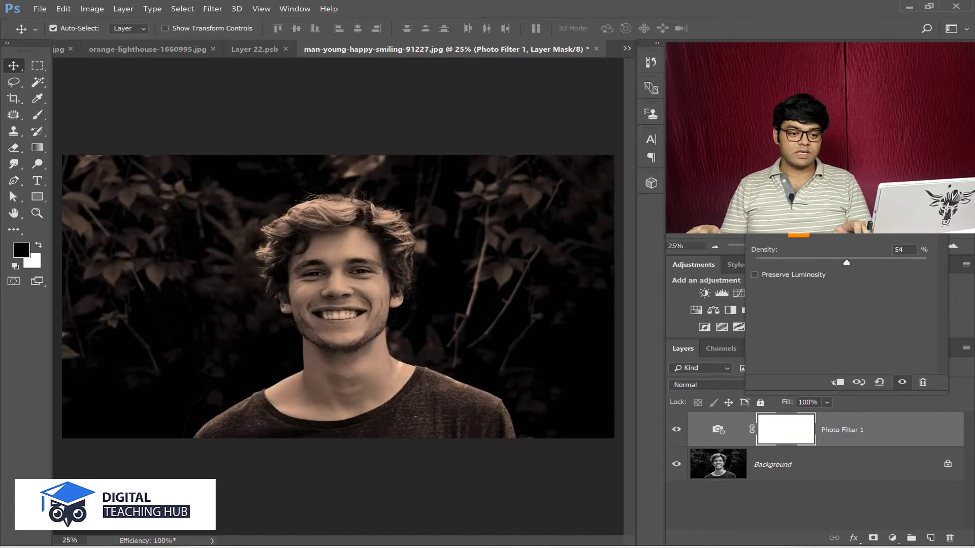
click(855, 403)
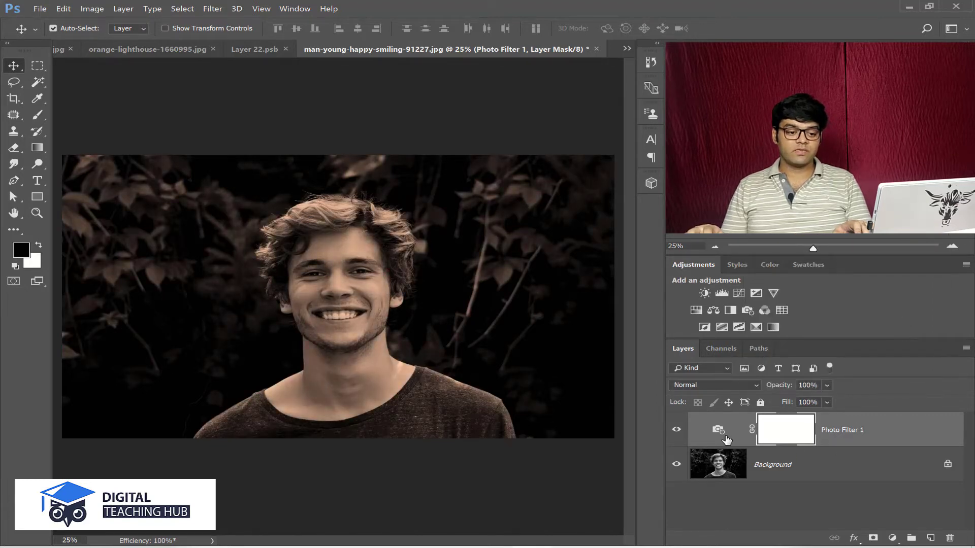
key(ctrl+s)
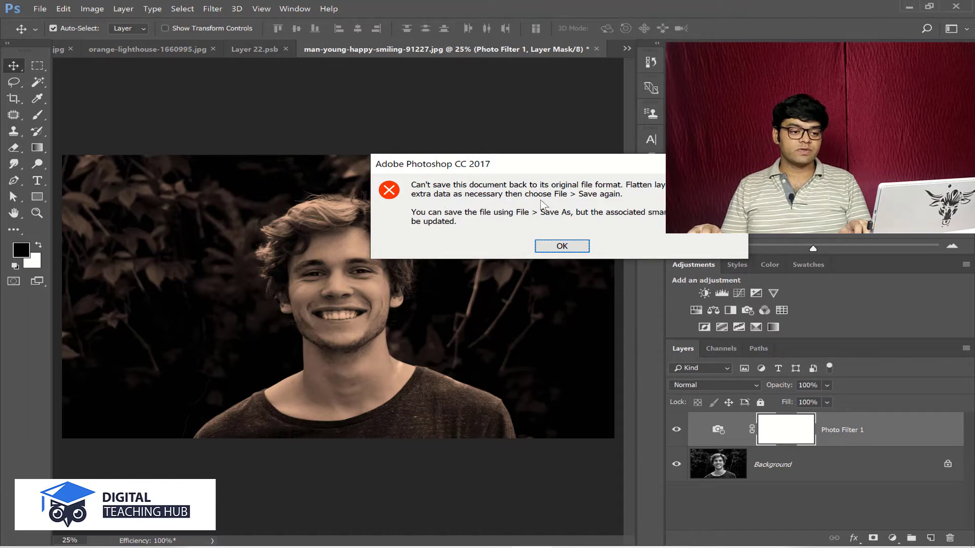
click(568, 244)
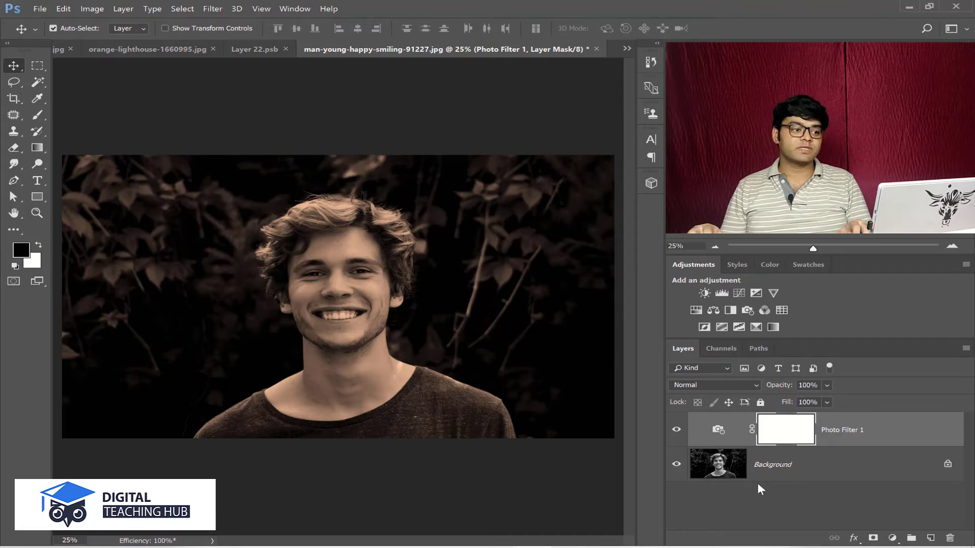
Step: Save the flattened portrait contents as a JPEG at quality 10 and return to orange-lighthouse-1660995.jpg
click(125, 9)
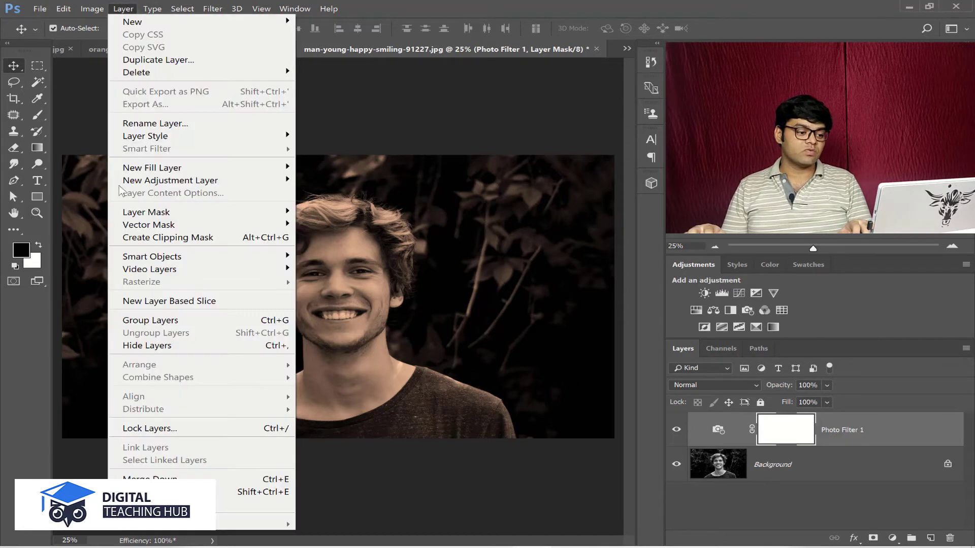
click(223, 504)
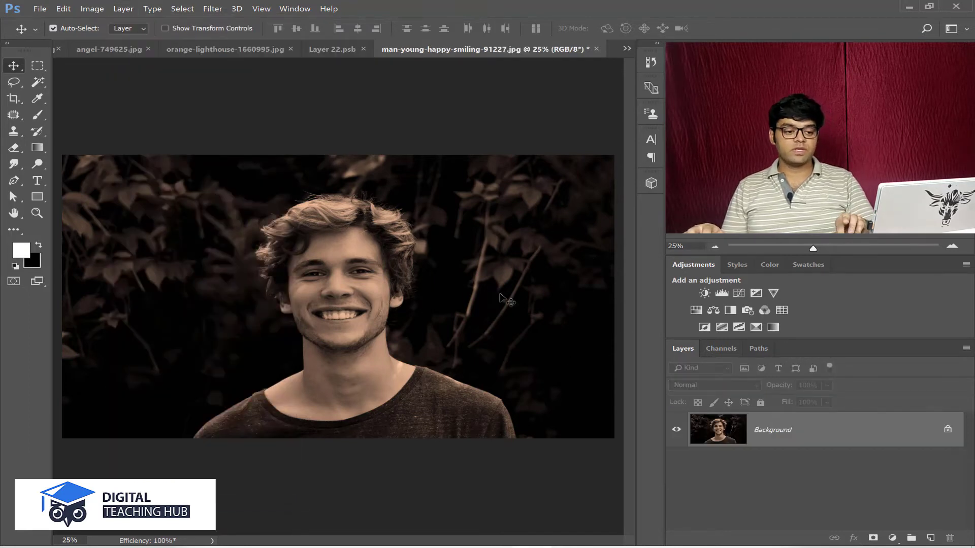
key(ctrl+s)
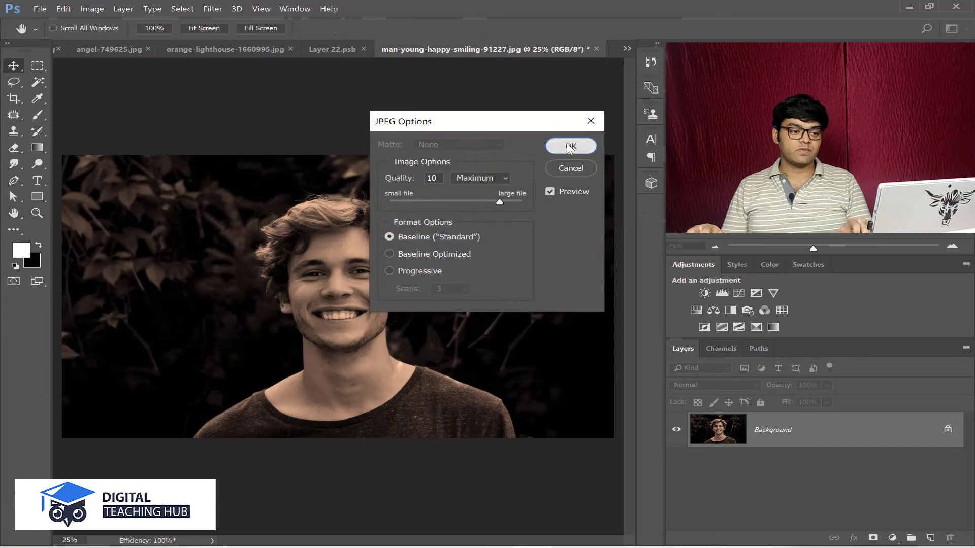
click(569, 145)
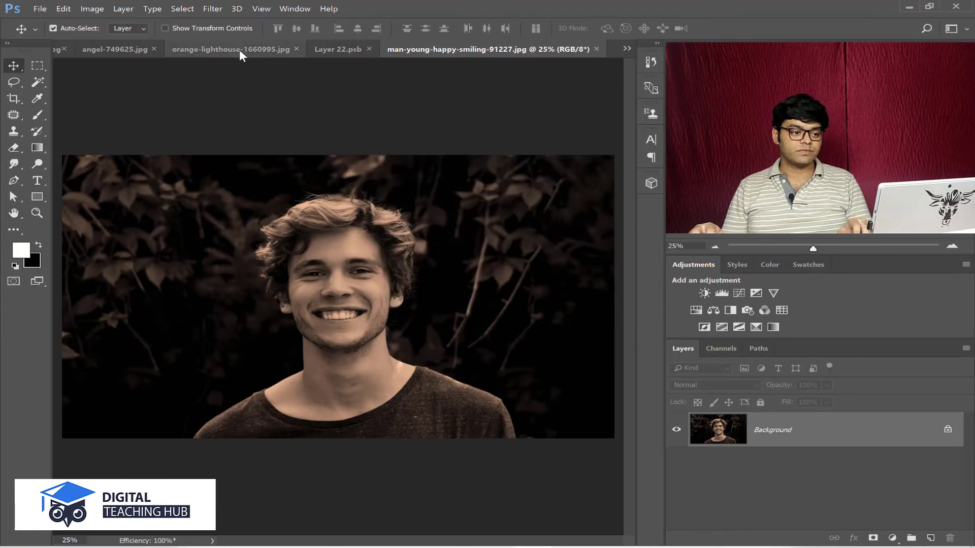
click(247, 49)
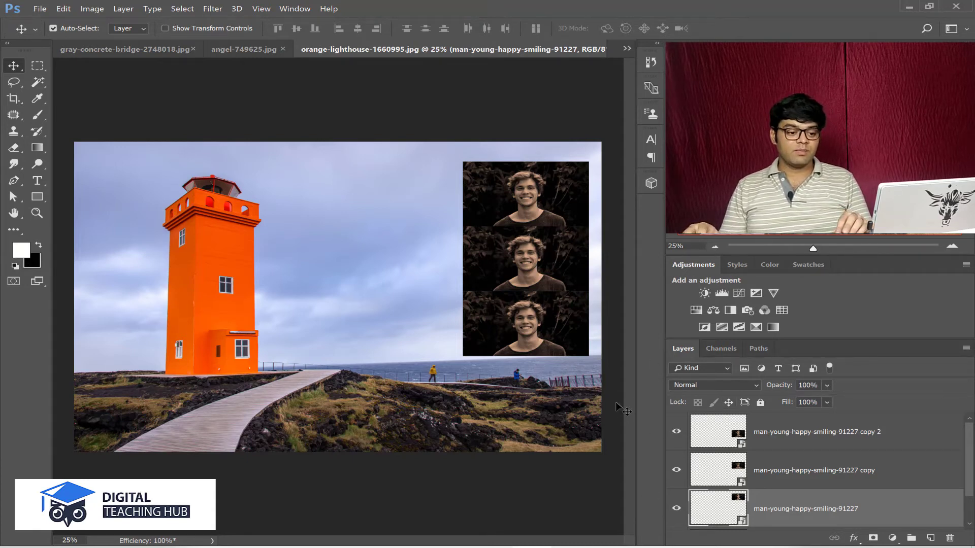
Step: Revert the lighthouse document to the history state where the embedded smart object was placed
click(649, 66)
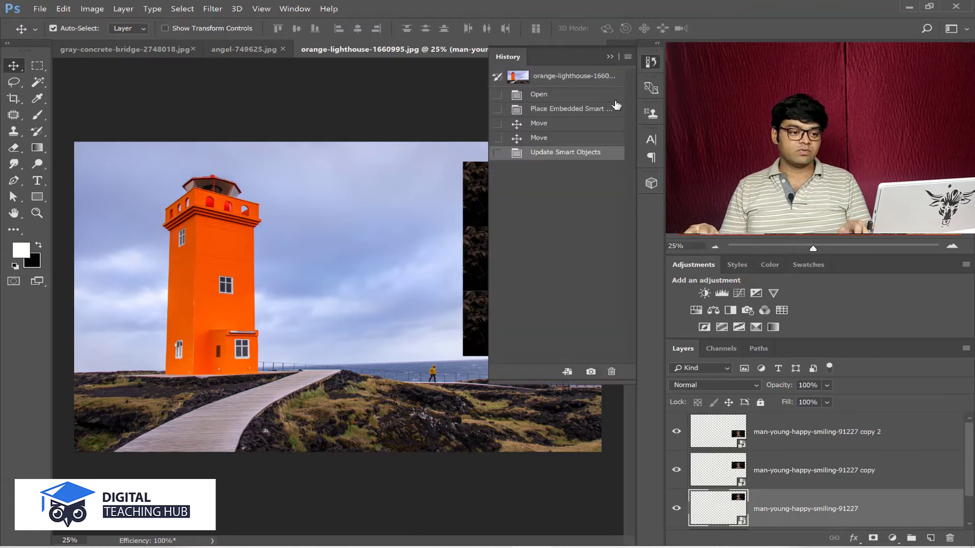
click(570, 109)
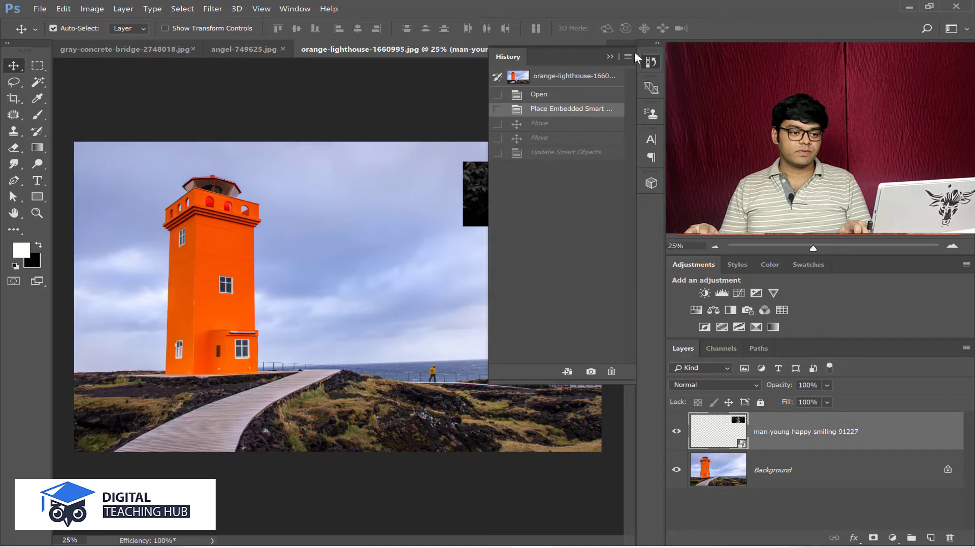
click(648, 62)
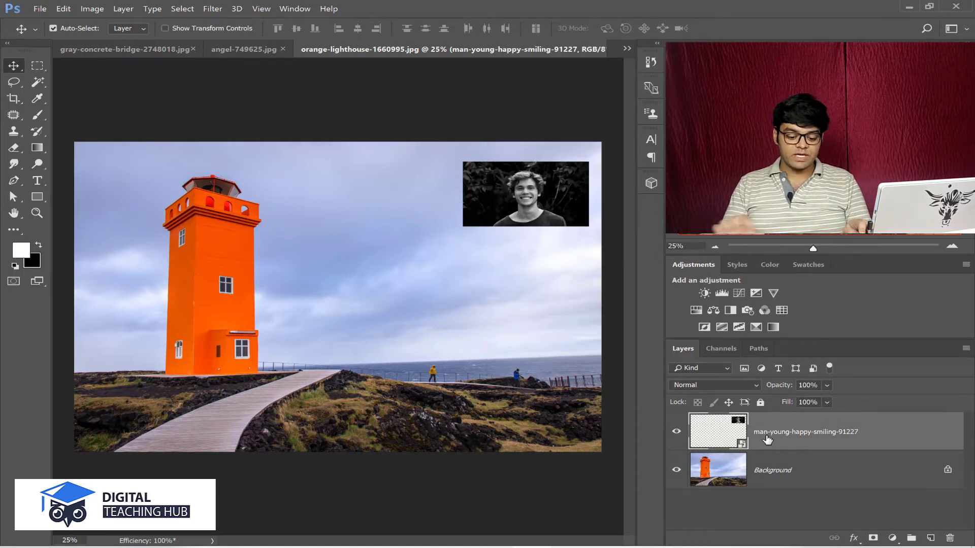
Step: Create two independent portrait copies with New Smart Object via Copy and stack them directly beneath the original
key(ctrl+j)
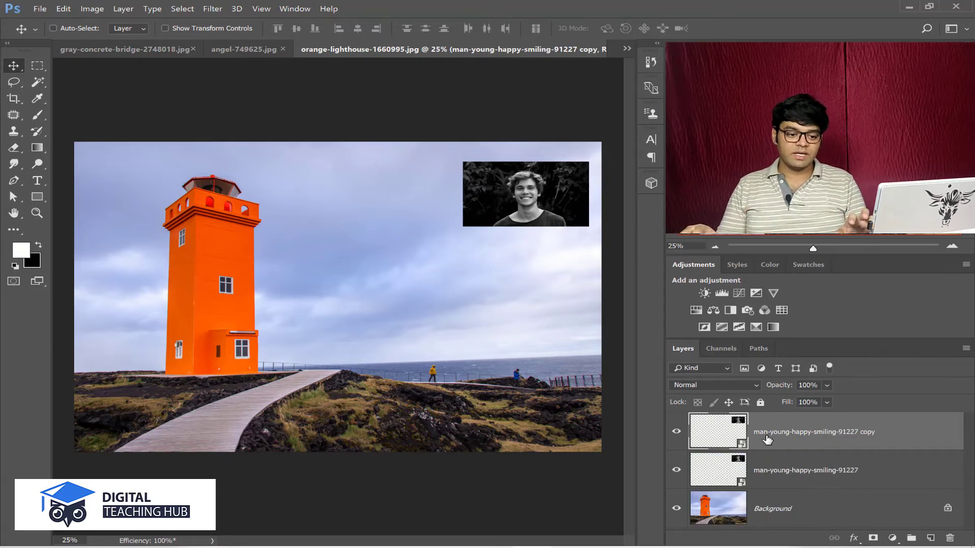
key(ctrl+z)
right_click(796, 425)
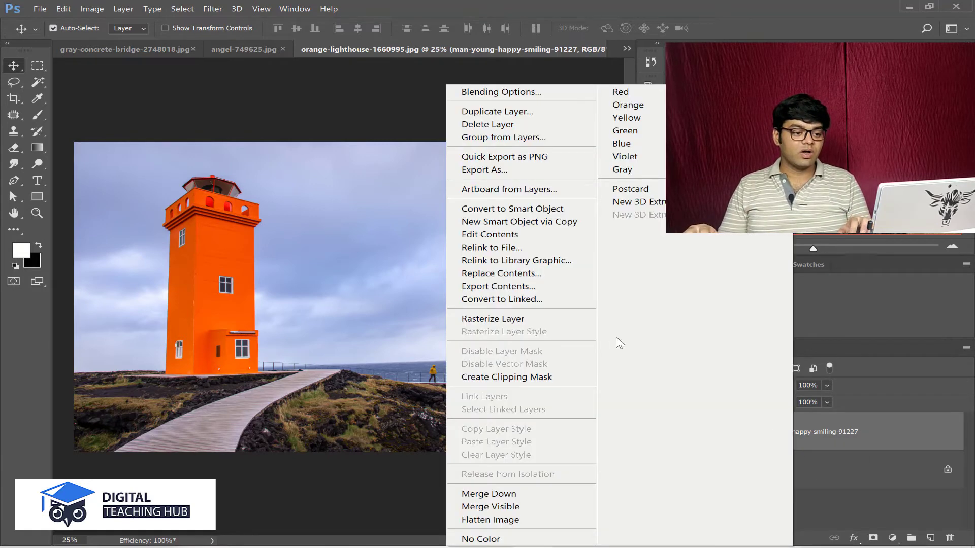
click(559, 227)
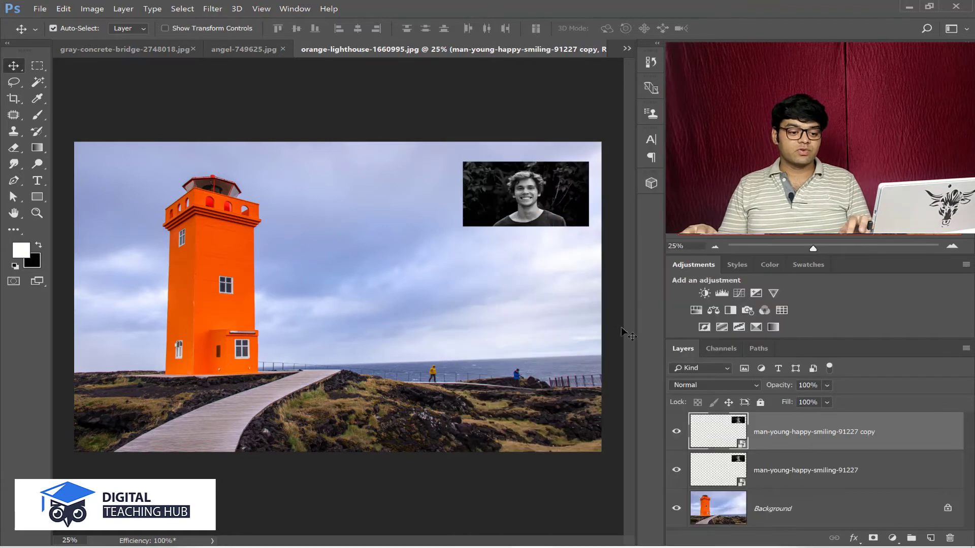
right_click(808, 440)
click(563, 222)
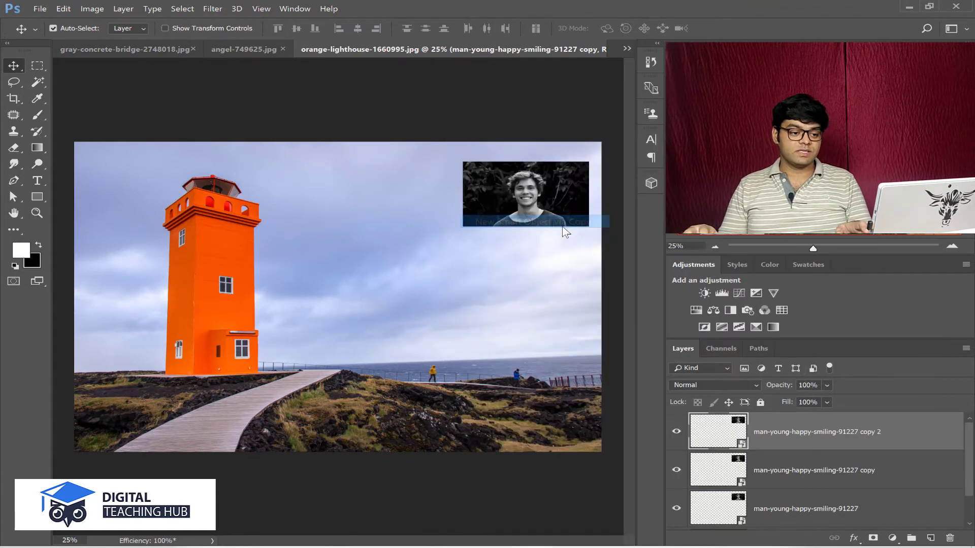
drag(544, 188, 539, 339)
Step: Open the contents of the original man-young-happy-smiling-91227 smart object for editing
scroll(735, 476, down, 1)
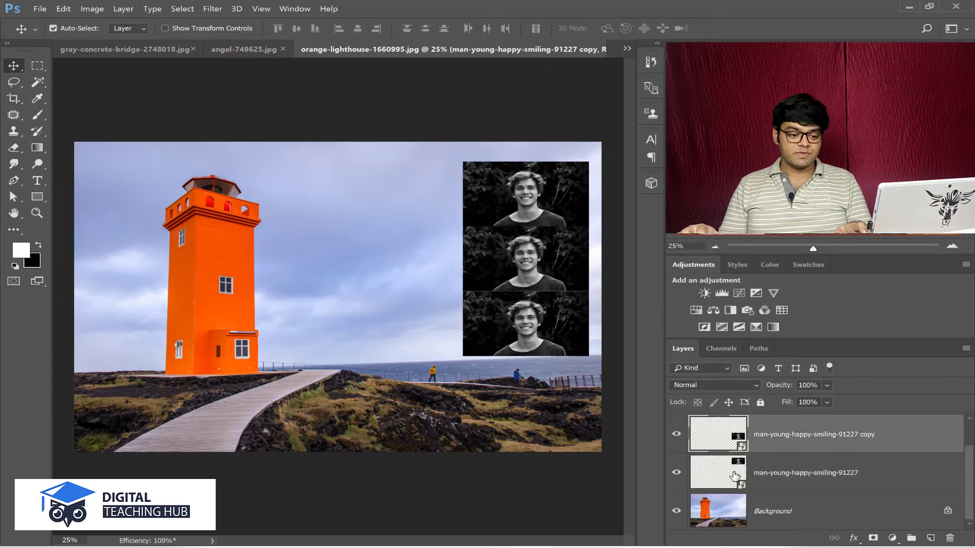
click(735, 477)
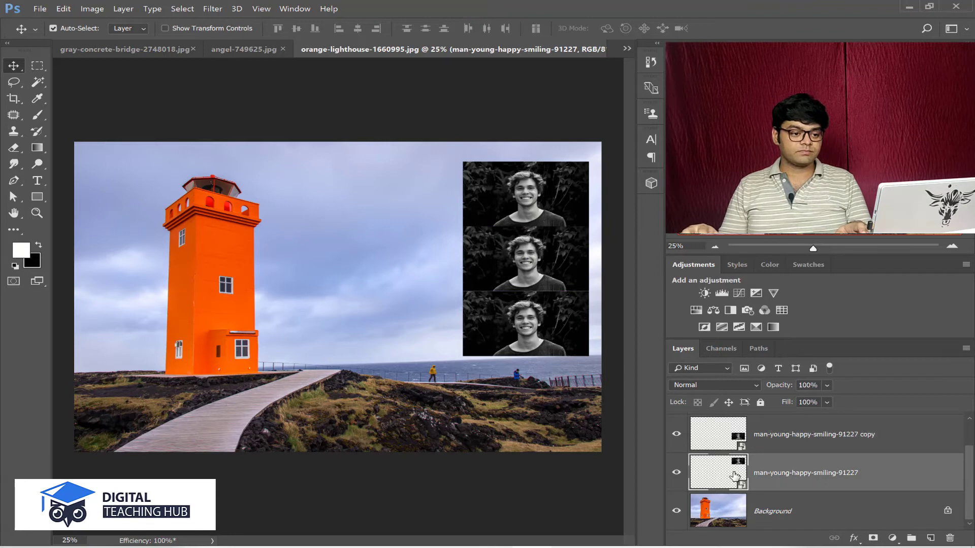
double_click(735, 476)
click(554, 297)
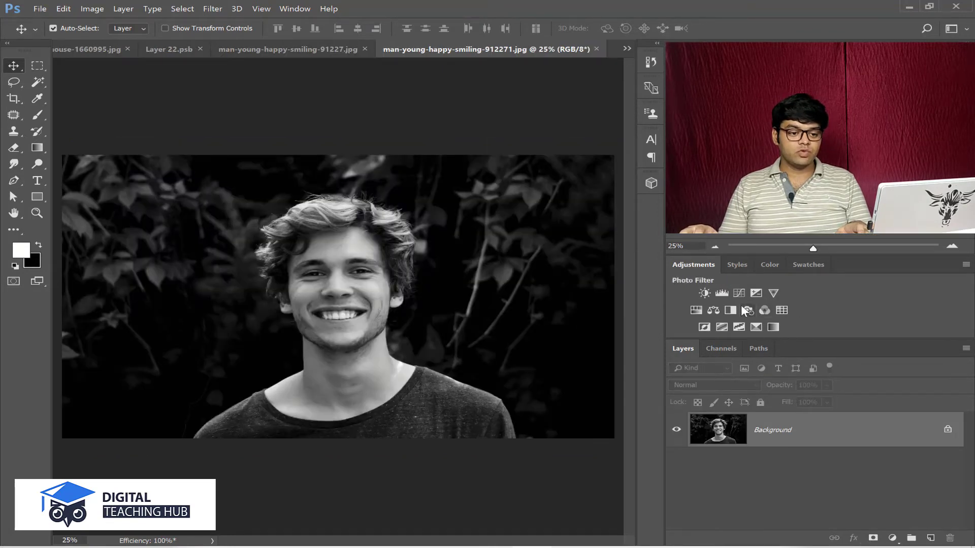
Step: Add a Photo Filter adjustment over the portrait using the Blue filter and increase its density
click(750, 309)
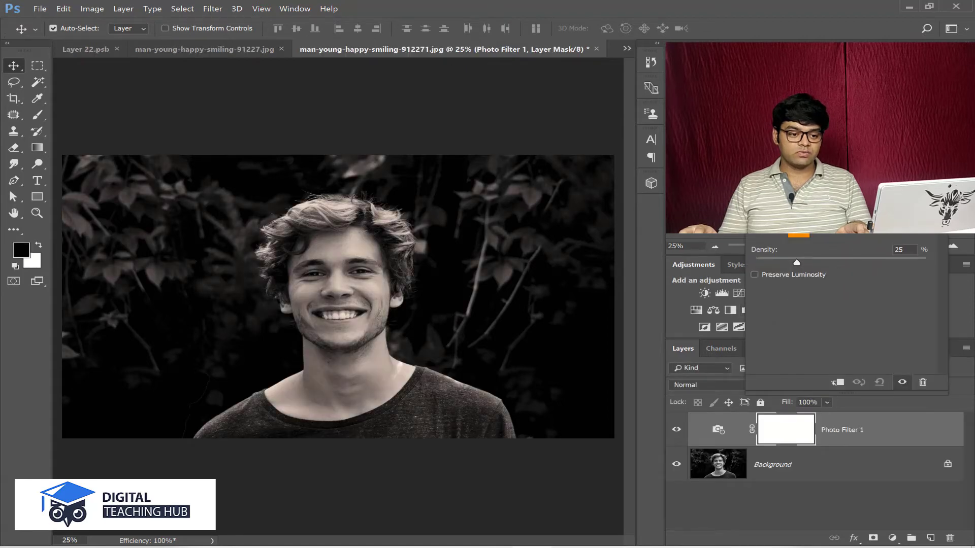
click(833, 223)
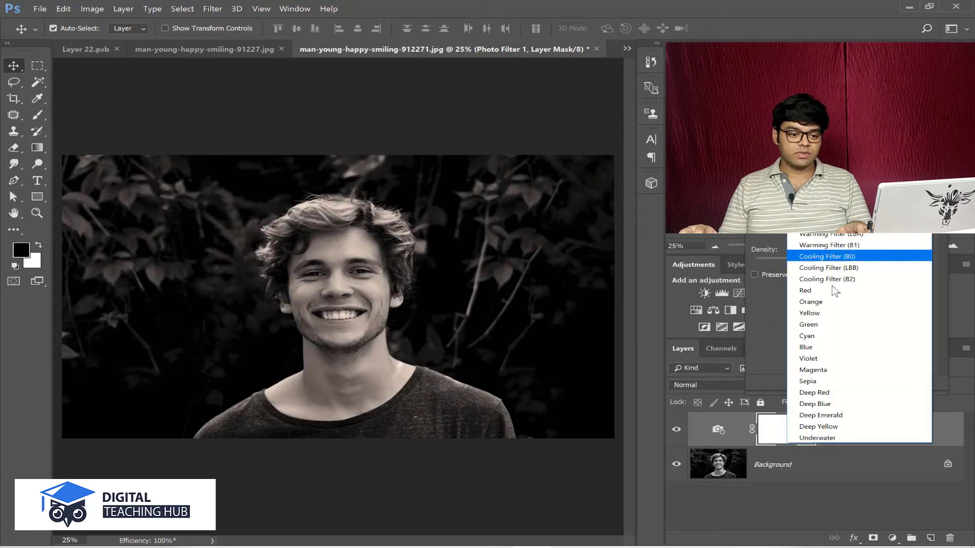
click(817, 347)
drag(834, 260, 870, 262)
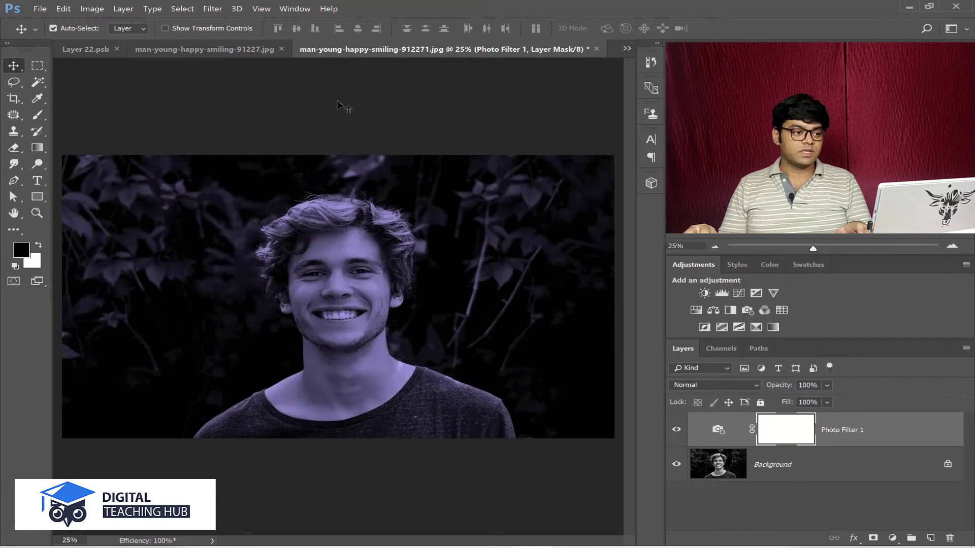
Step: Merge the visible layers of the portrait contents, then save and close the file as a JPEG at quality 10
click(123, 8)
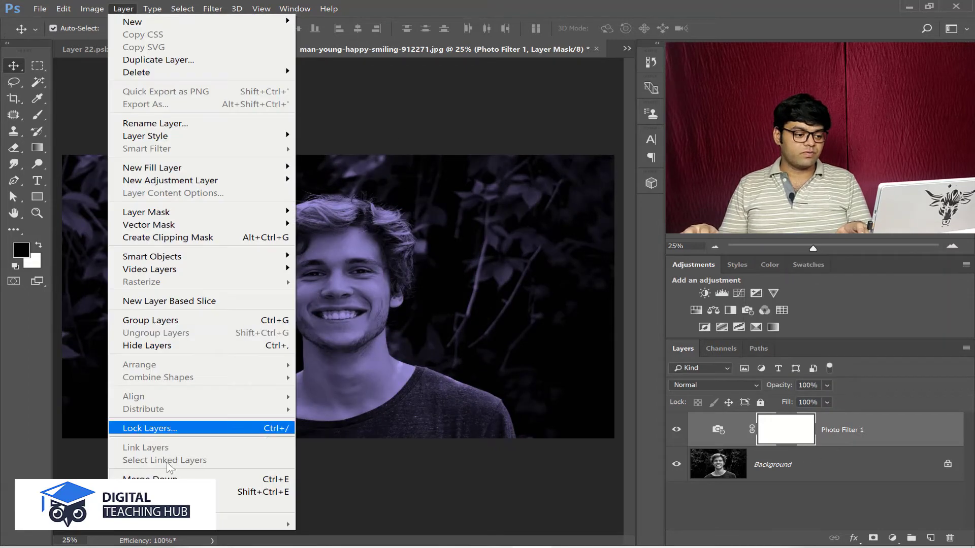
click(264, 492)
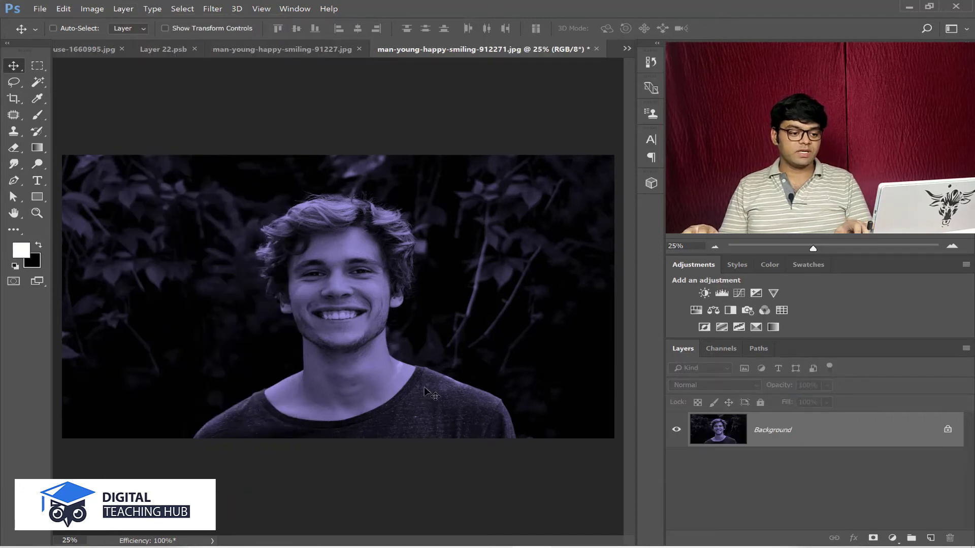
key(ctrl+s)
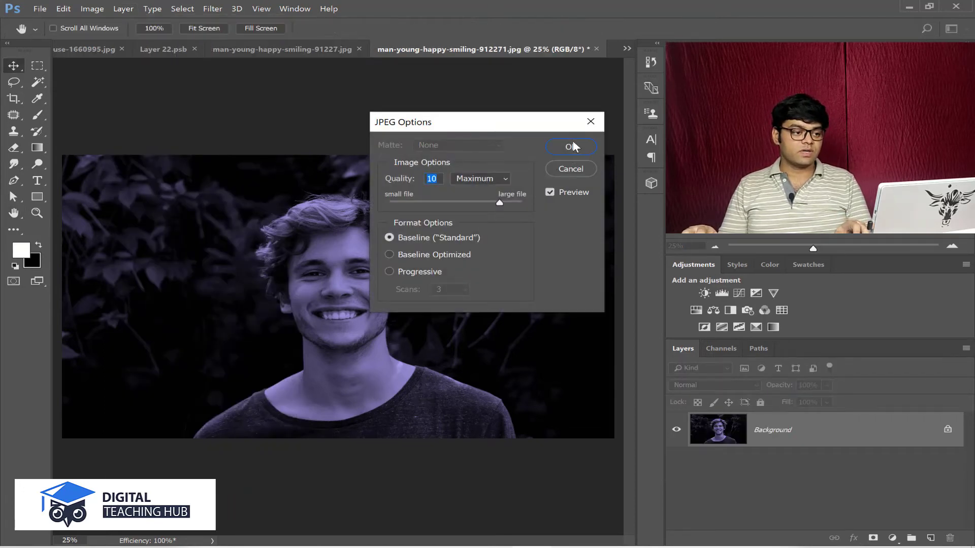
click(571, 147)
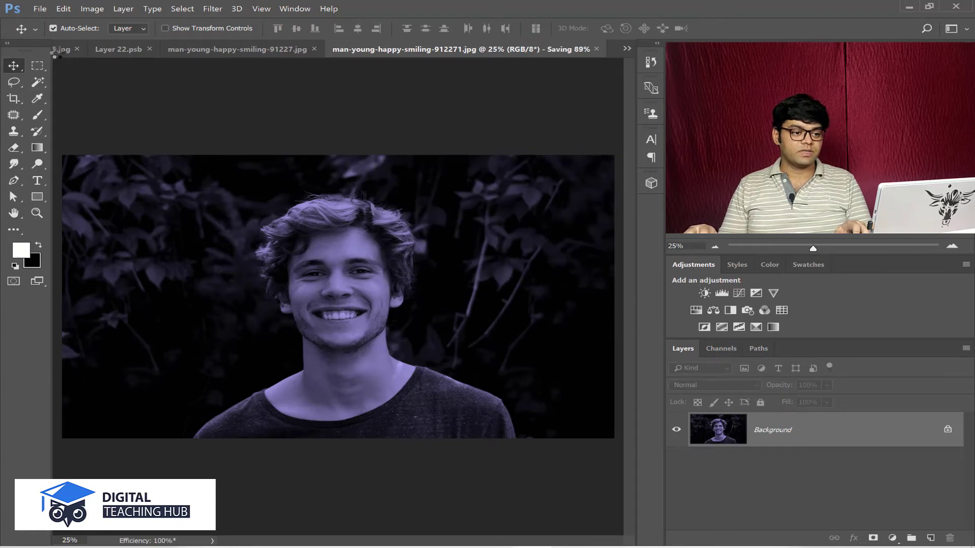
click(597, 49)
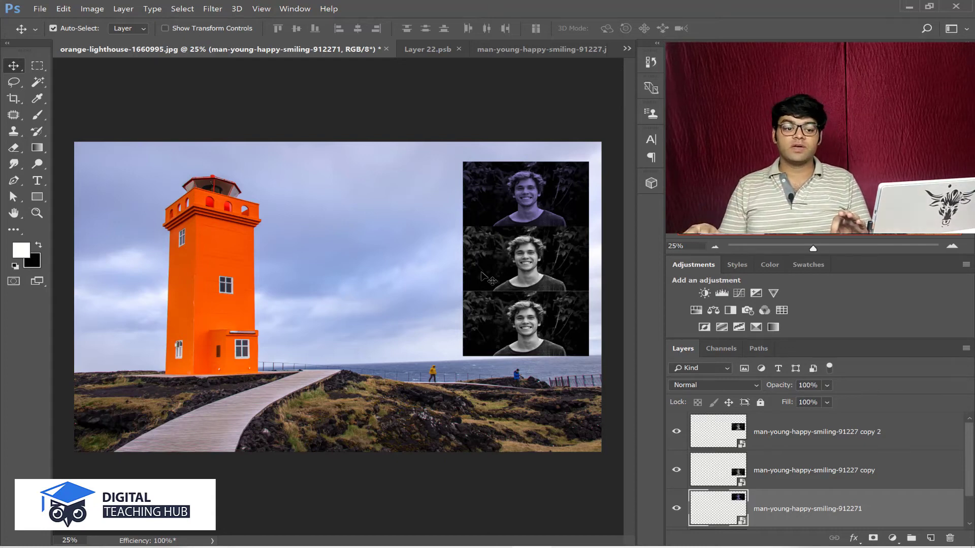
Step: Replace the contents of the man-young-happy-smiling-91227 copy 2 smart object with img 1 from the Raster Smart Object folder
click(813, 468)
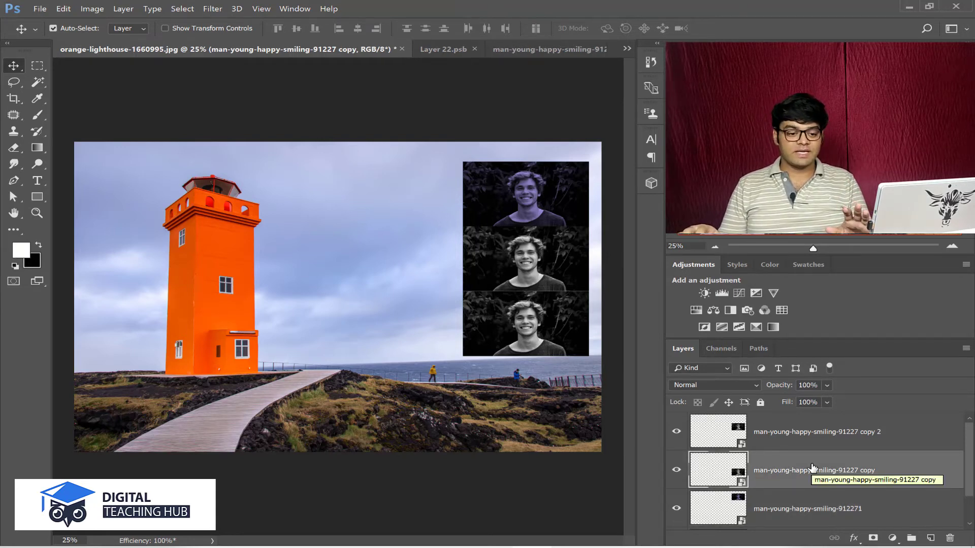
click(813, 432)
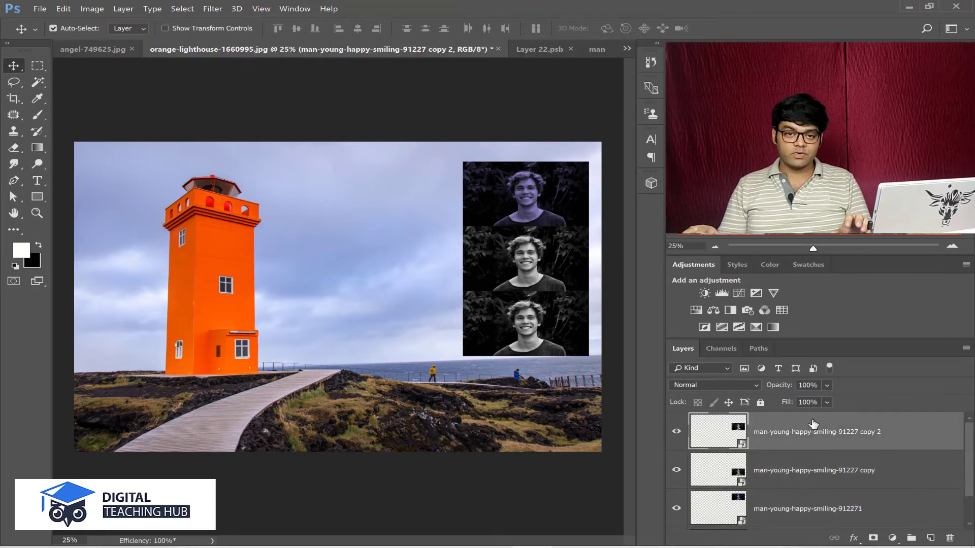
right_click(852, 435)
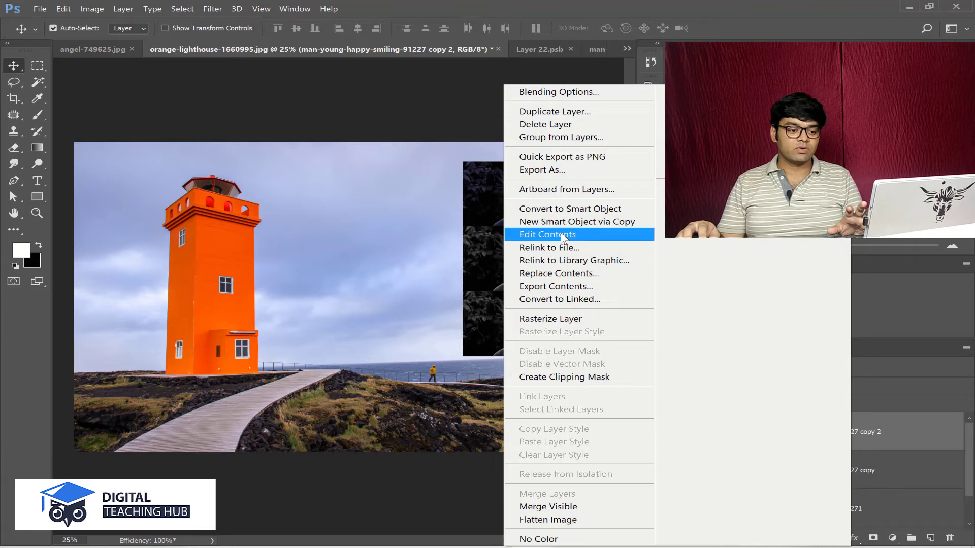
click(581, 276)
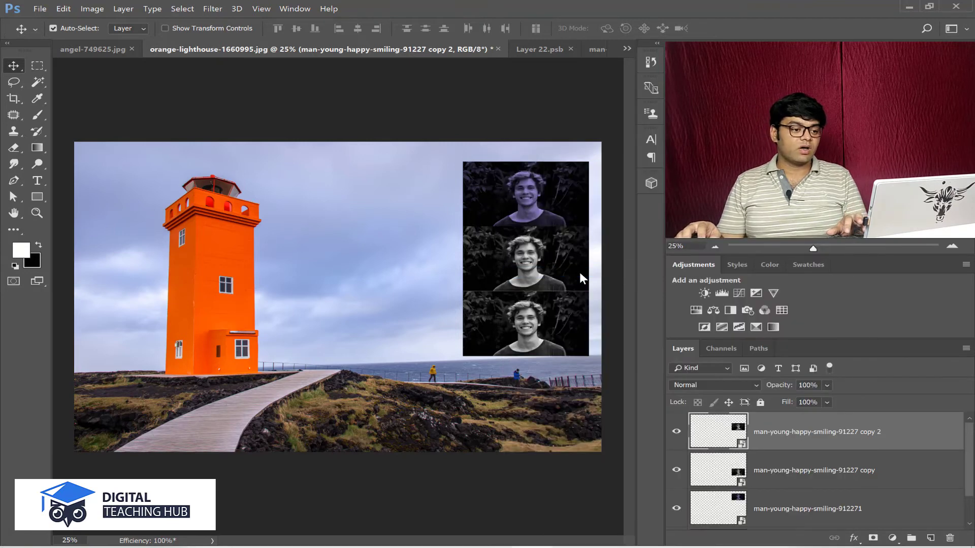
scroll(389, 155, down, 1)
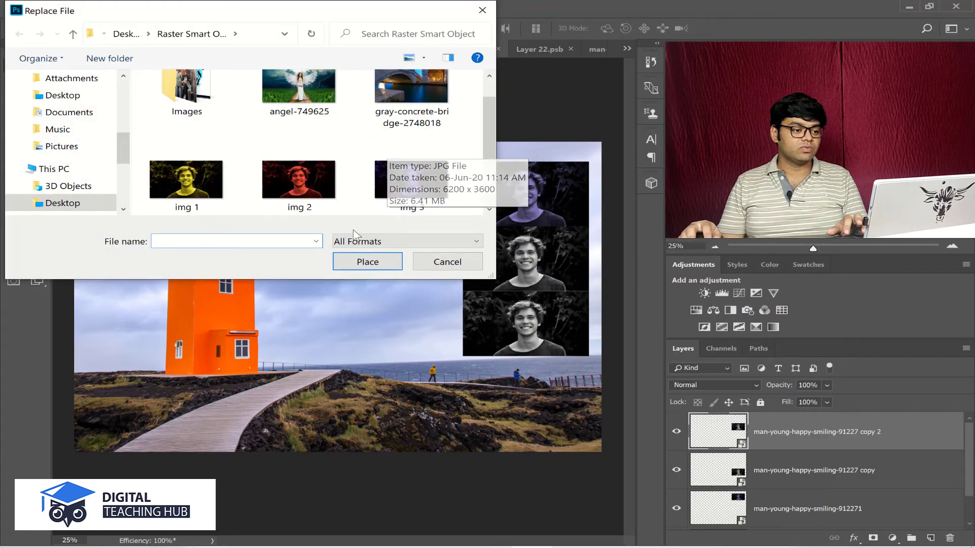
click(203, 185)
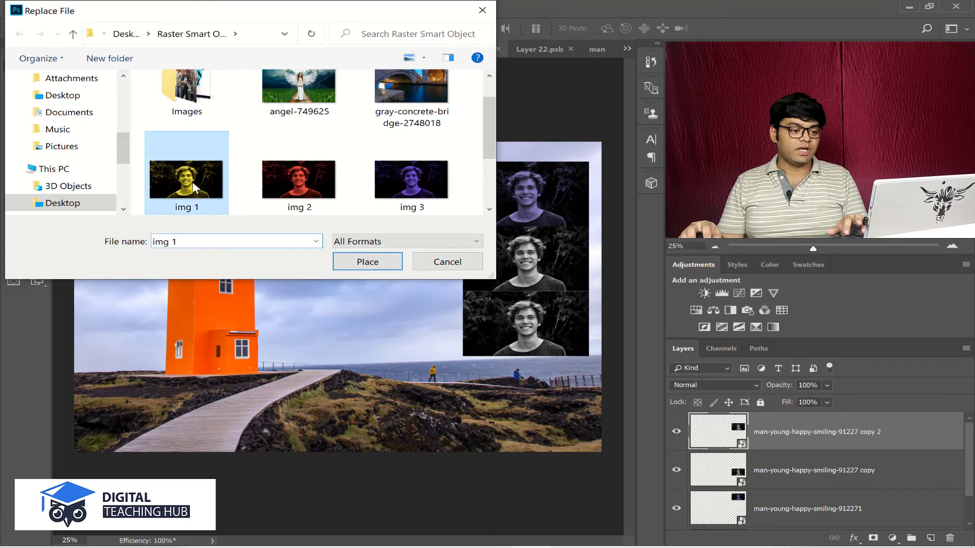
click(370, 262)
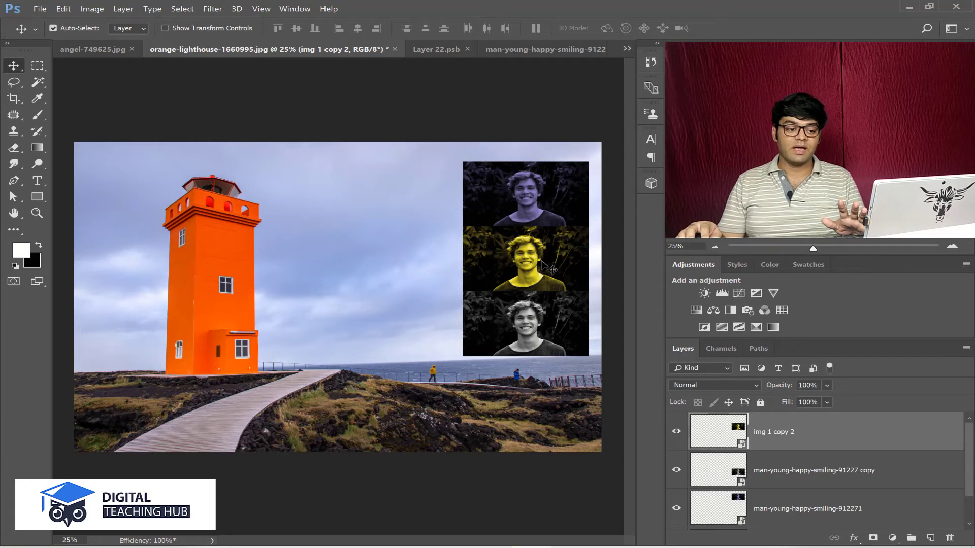
Step: Replace the contents of the man-young-happy-smiling-91227 copy smart object with img 2 from the Raster Smart Object folder
click(798, 483)
right_click(797, 480)
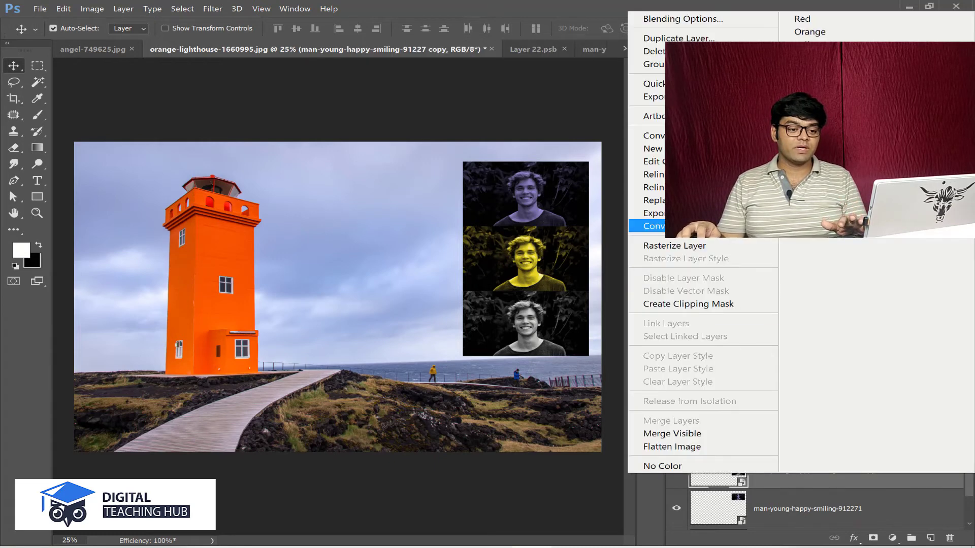
click(655, 200)
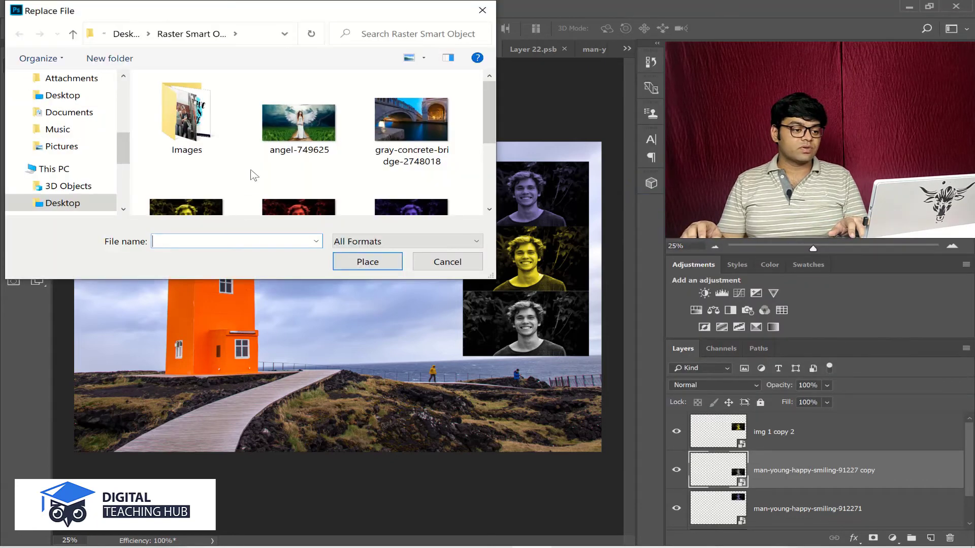
scroll(308, 182, down, 3)
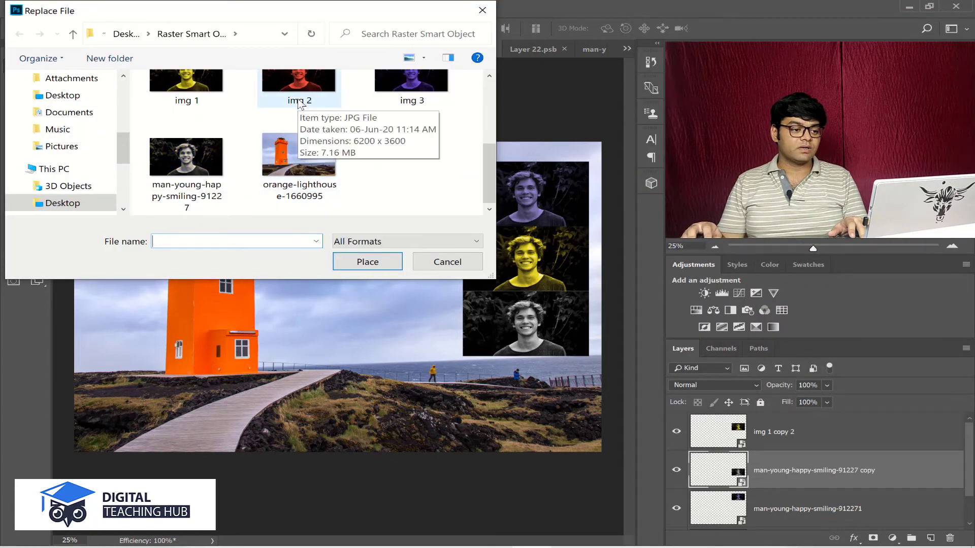
click(294, 81)
click(367, 262)
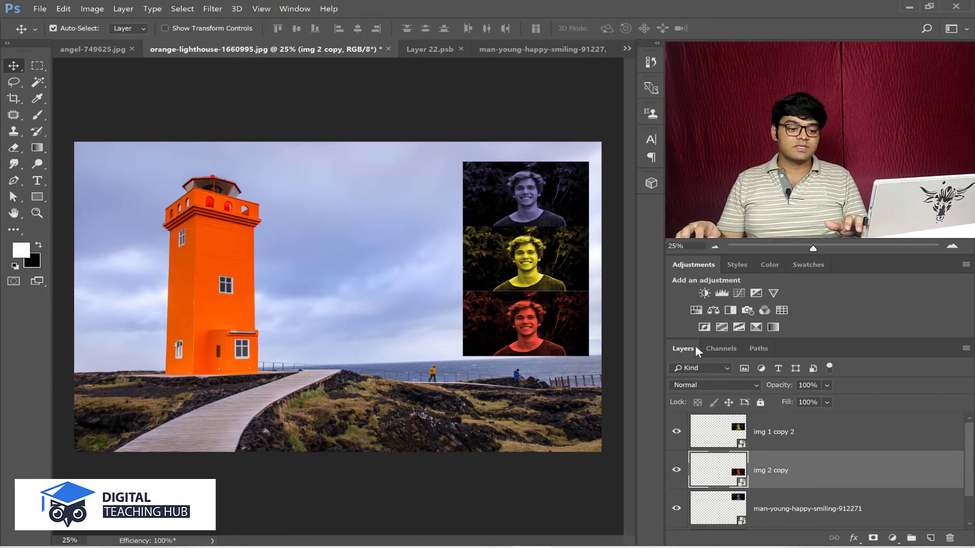
Step: Draw a rectangle shape of about 1592 by 1011 px beside the lighthouse and fill it with bright green
click(38, 196)
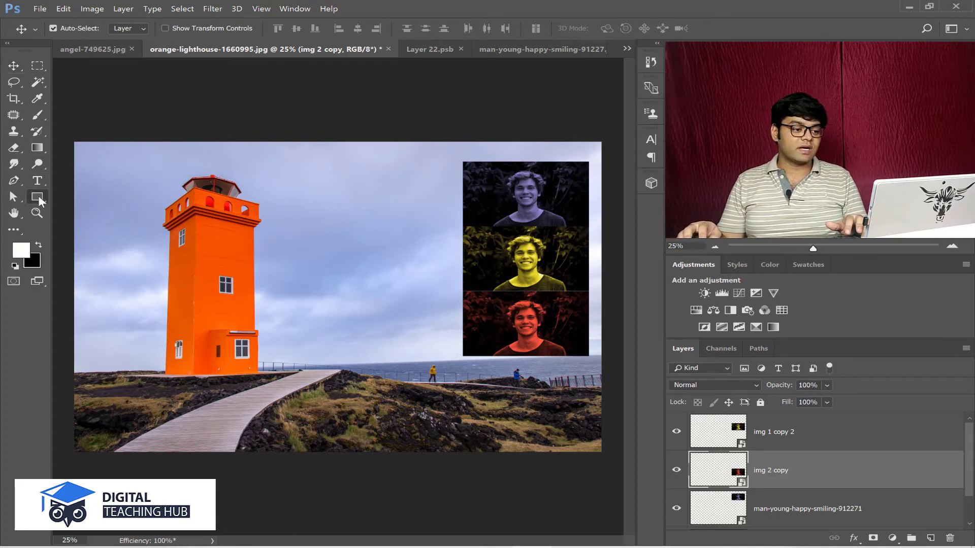
drag(345, 273, 391, 265)
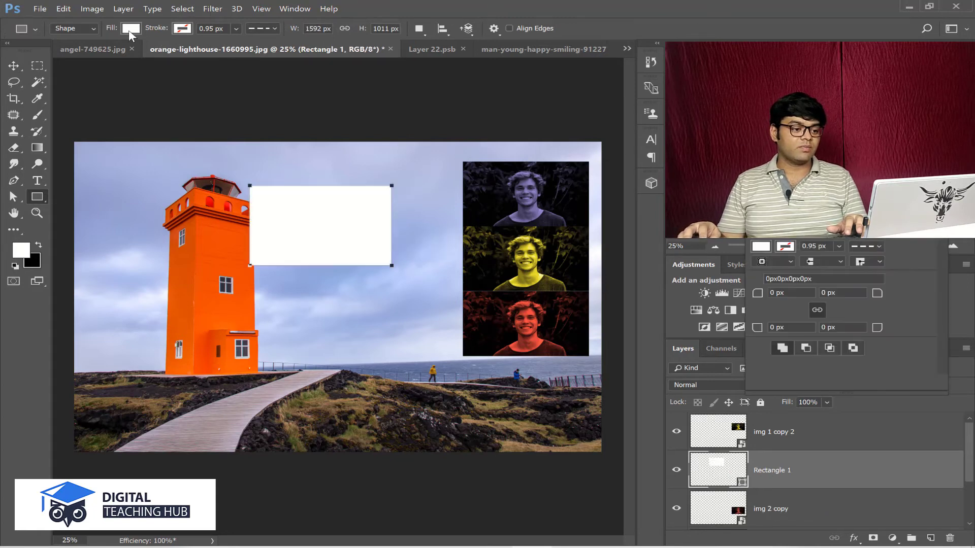
click(130, 30)
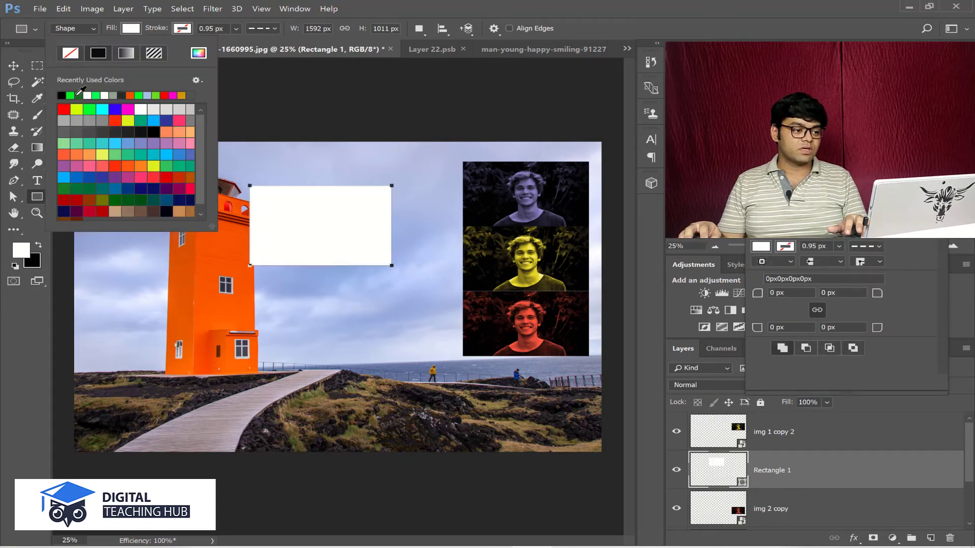
click(71, 95)
click(605, 32)
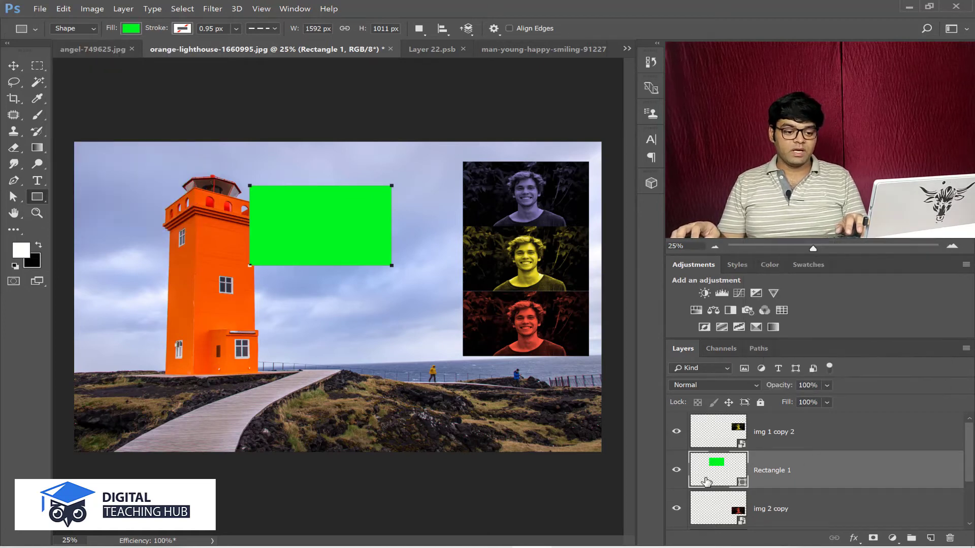
Step: Convert the green rectangle to a smart object and place two duplicates of it, one below and one over the lighthouse
right_click(812, 465)
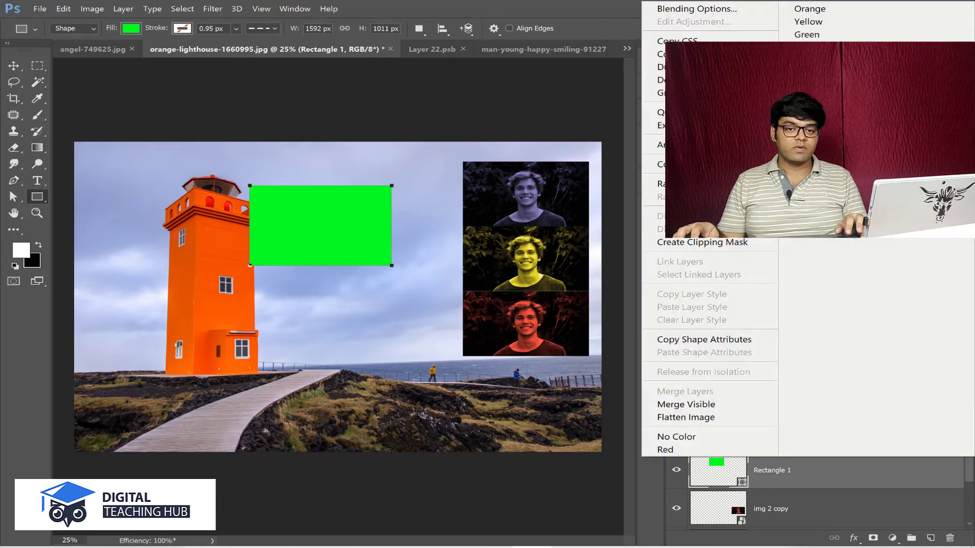
click(782, 355)
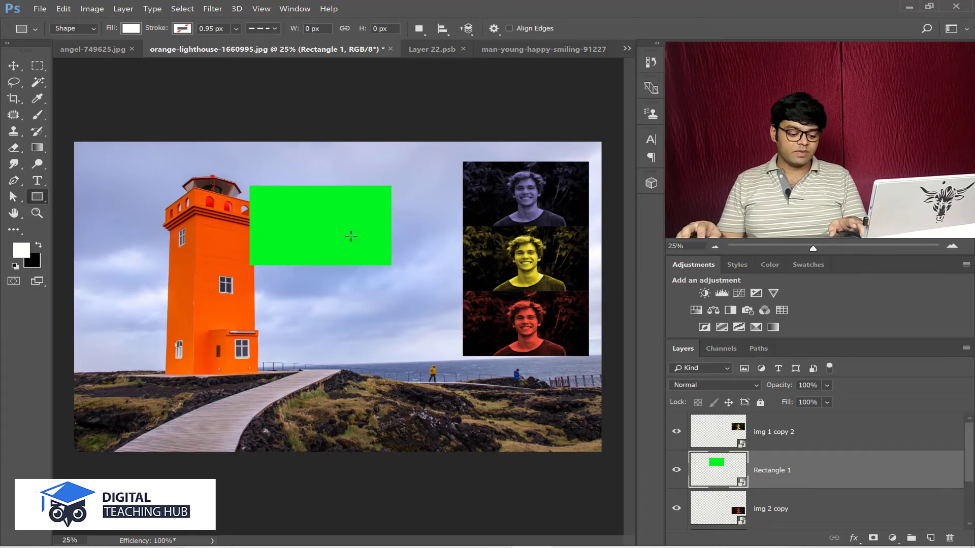
click(14, 65)
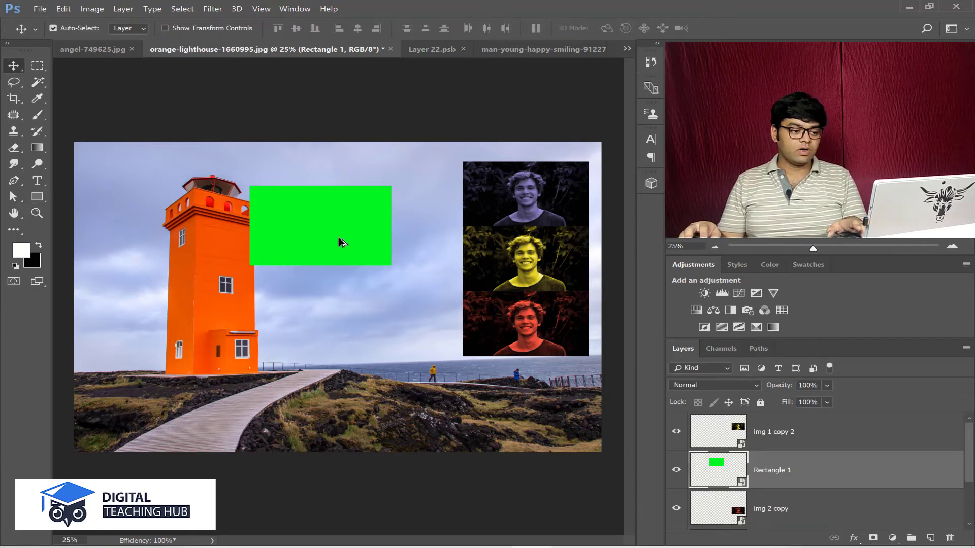
drag(313, 240, 165, 249)
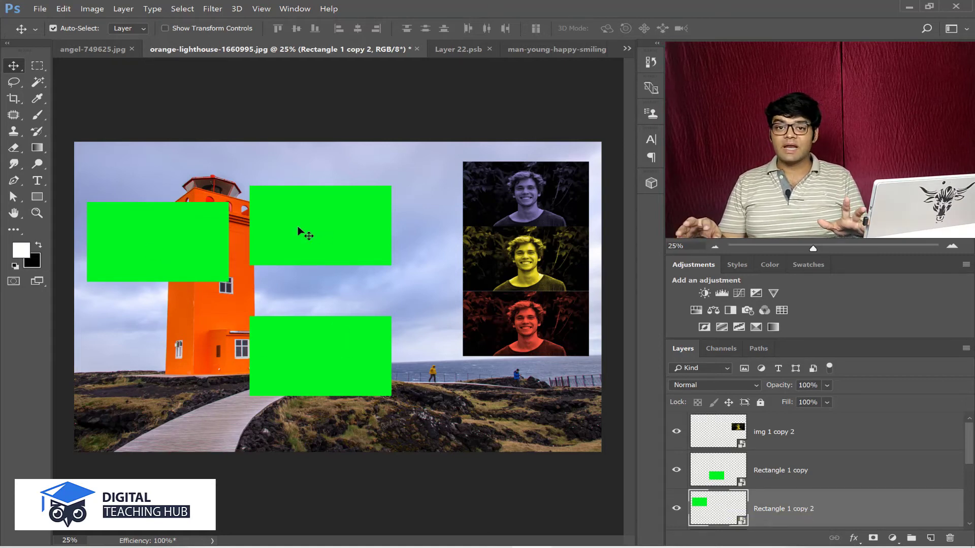
Step: Open the contents of the Rectangle 1 copy 2 smart object, recolor the shape to ff0000, save, and return to the lighthouse document
double_click(734, 507)
click(551, 288)
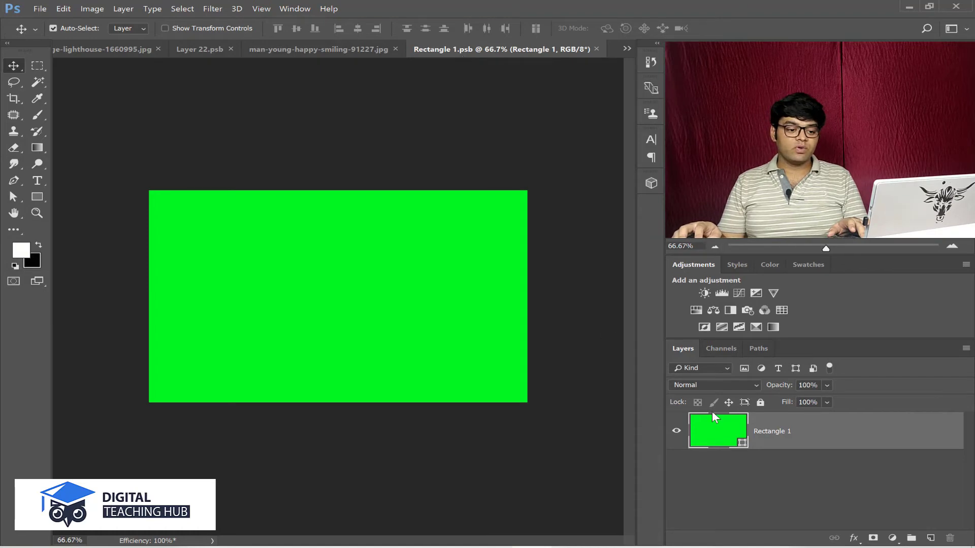
double_click(710, 431)
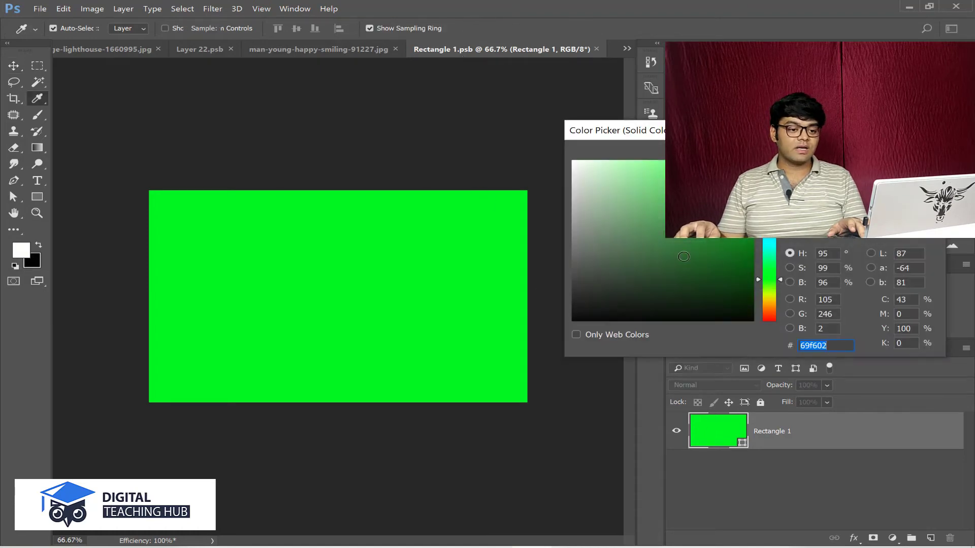
text(ff0000)
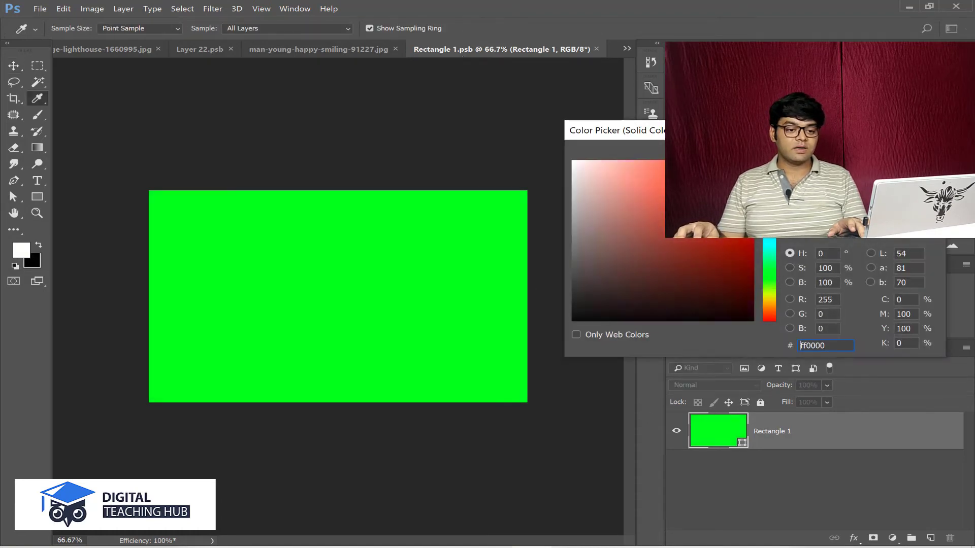
key(Return)
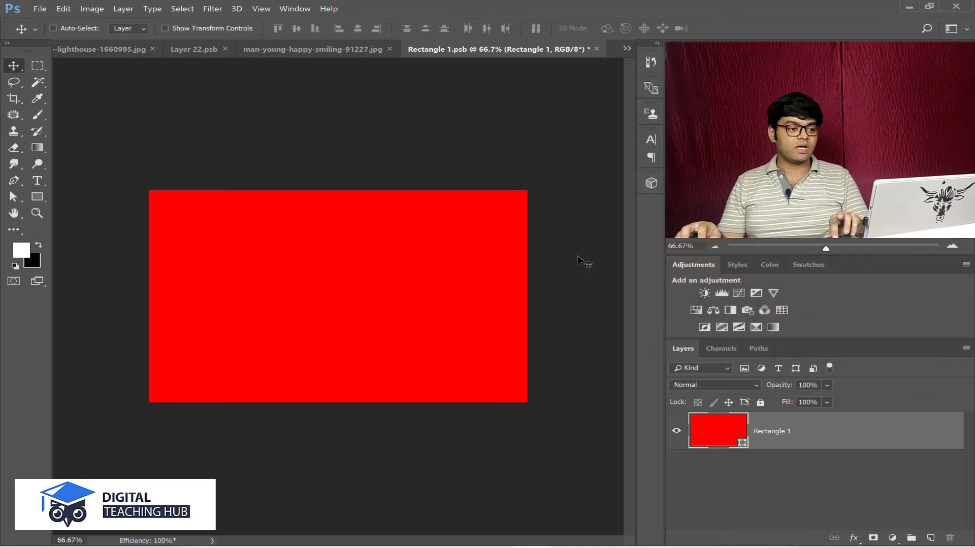
key(ctrl+s)
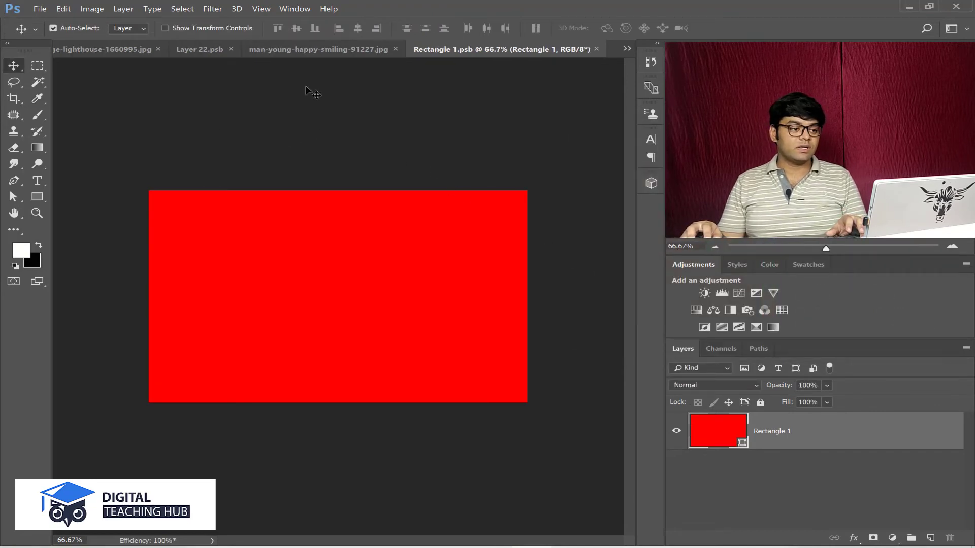
click(94, 48)
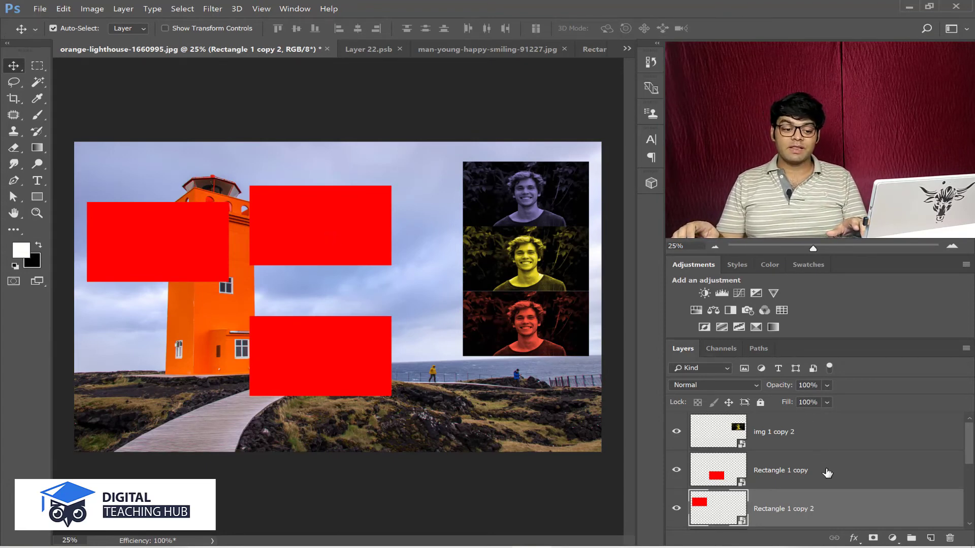
Step: Delete the Rectangle 1, Rectangle 1 copy and Rectangle 1 copy 2 layers together
scroll(827, 473, down, 5)
scroll(828, 473, up, 2)
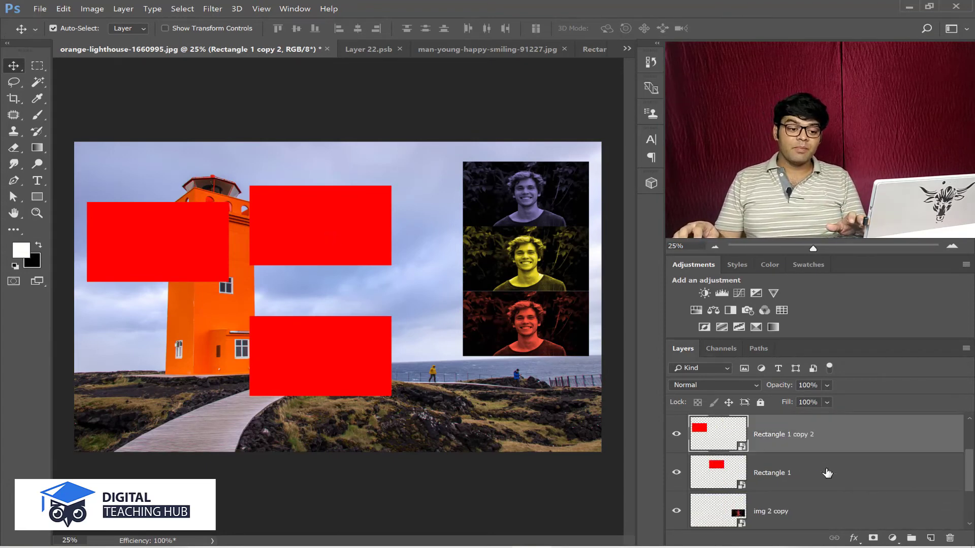
click(787, 474)
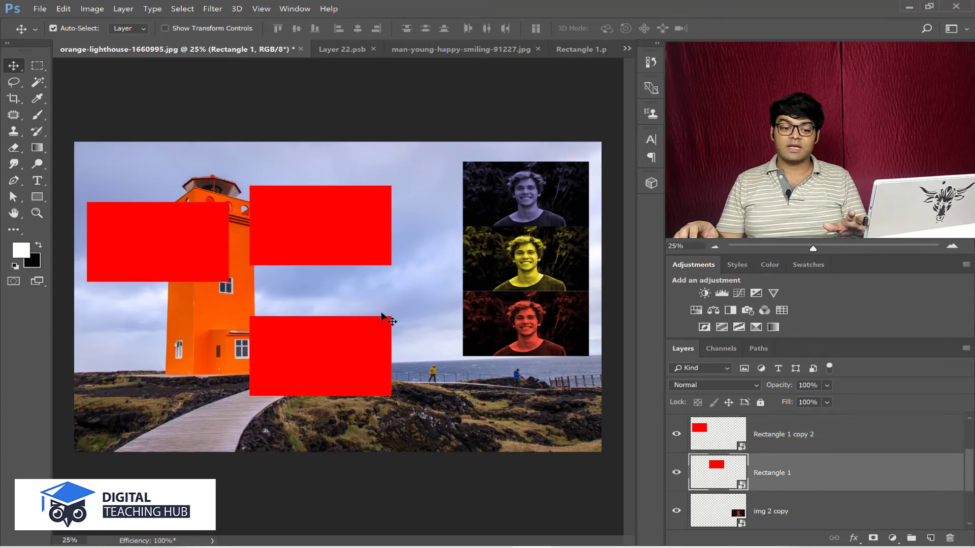
scroll(900, 473, up, 1)
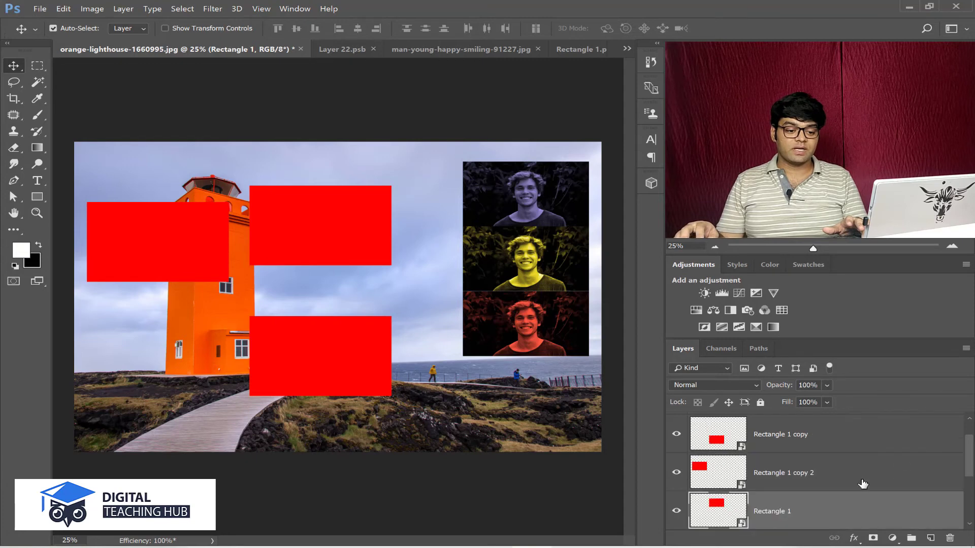
click(845, 464)
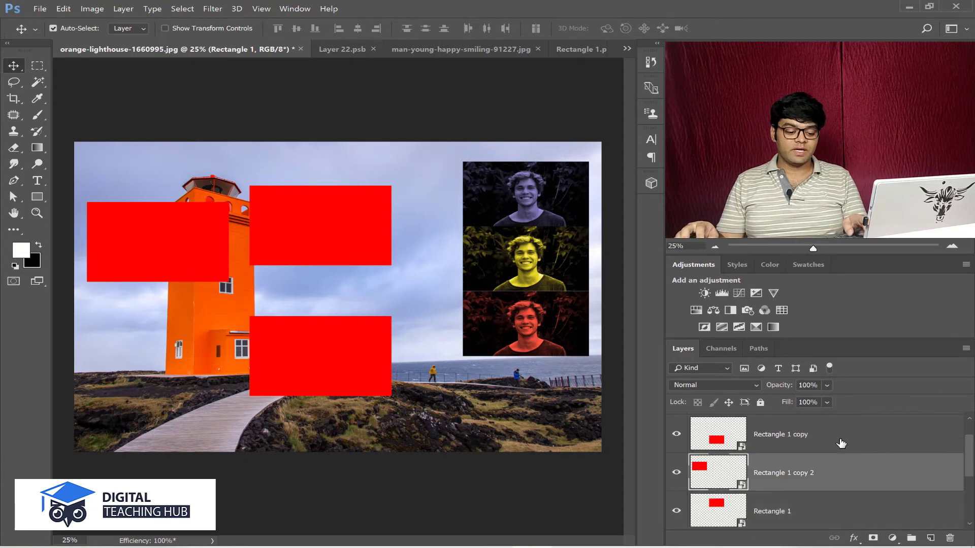
click(844, 514)
shift+click(827, 442)
key(Delete)
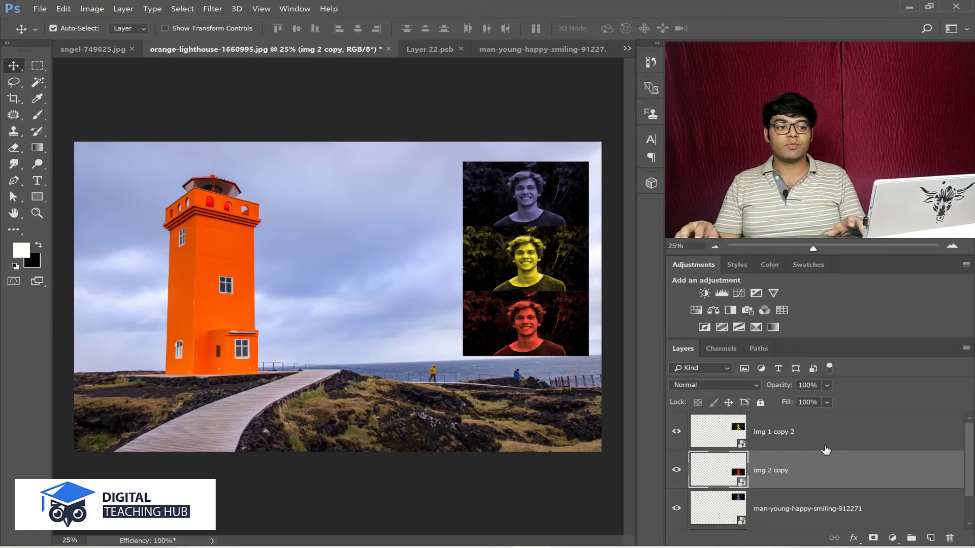
Step: Create a new document from the 50 x 10 px custom preset with the height changed to 100, 72 pixels/inch and a white background
click(39, 8)
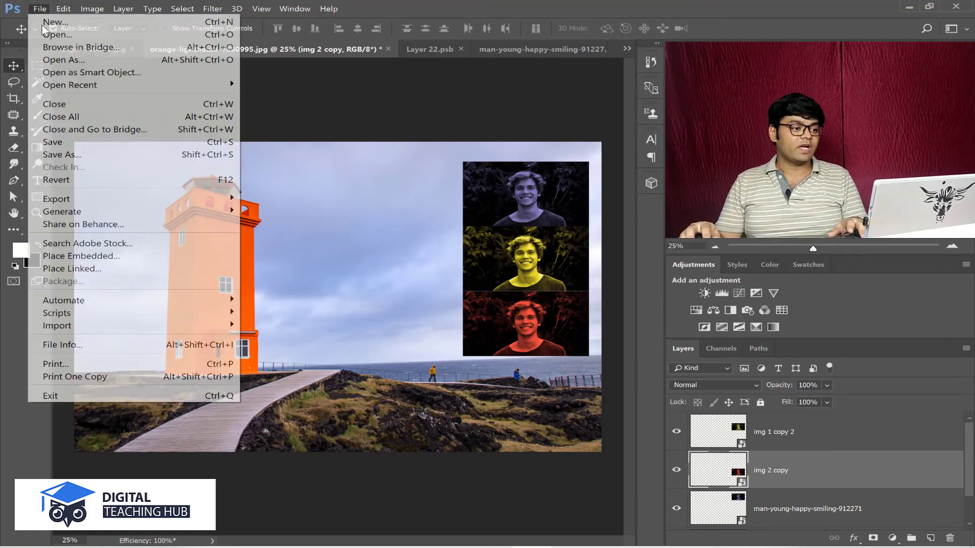
key(Escape)
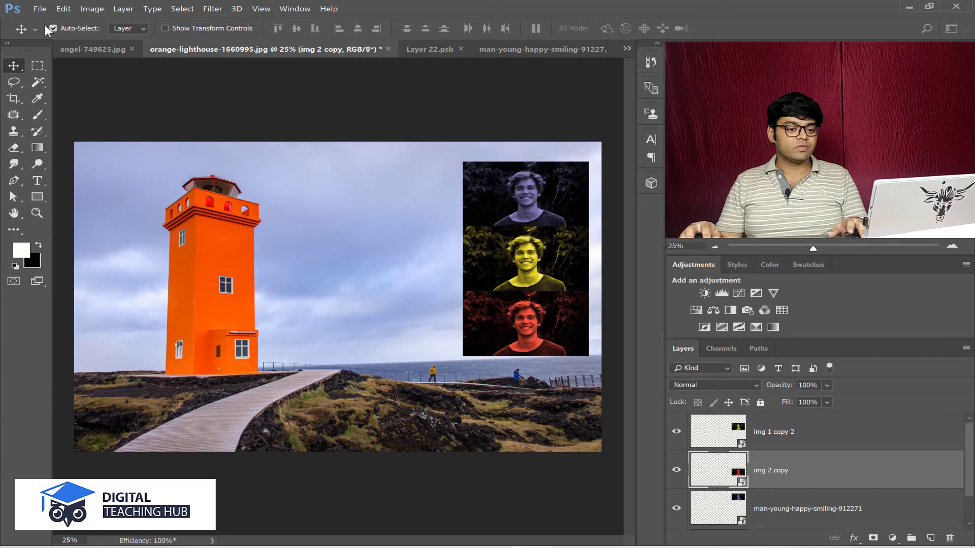
key(ctrl+n)
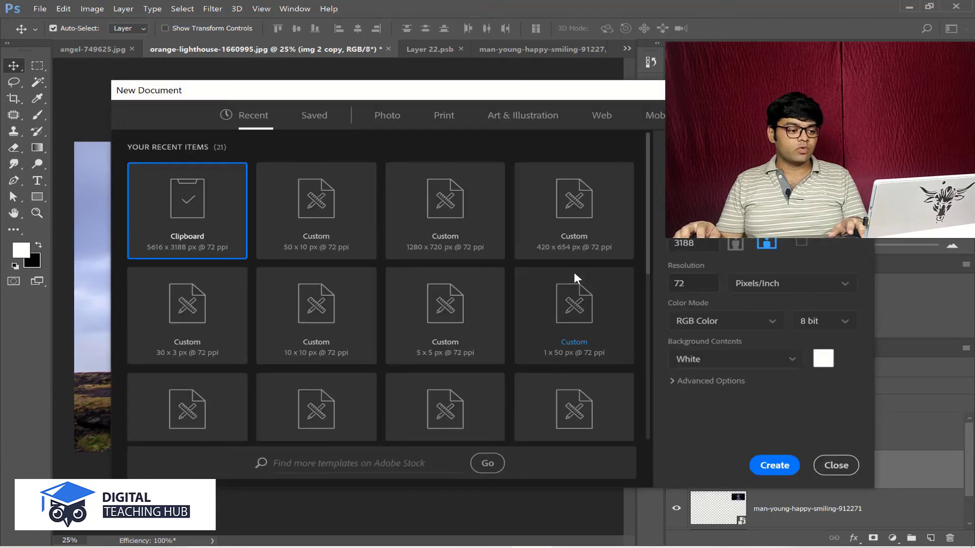
click(327, 215)
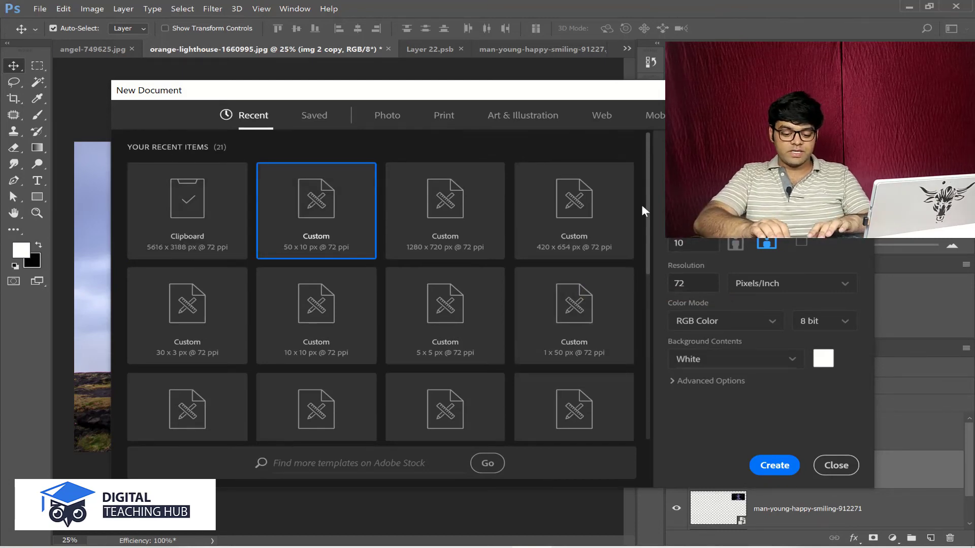
double_click(692, 243)
text(0)
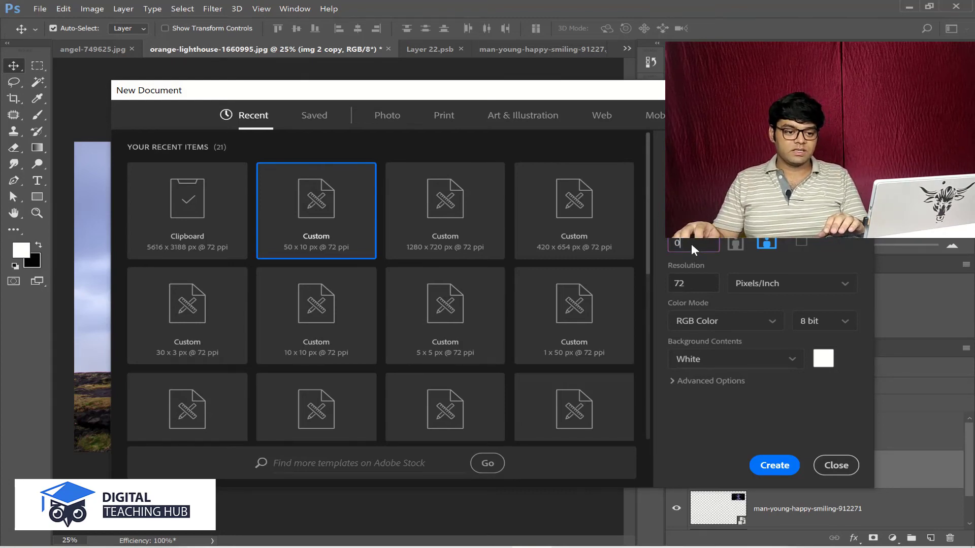
click(772, 466)
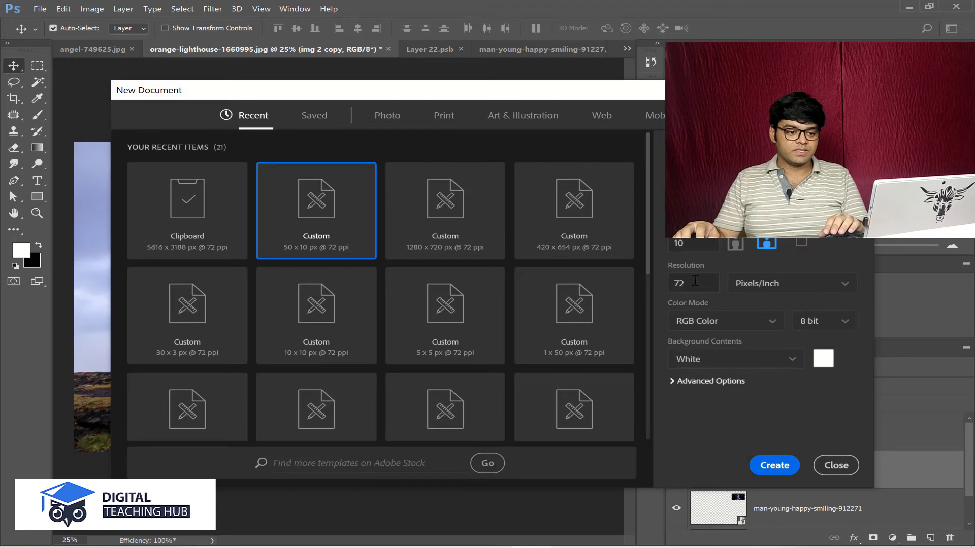
double_click(695, 244)
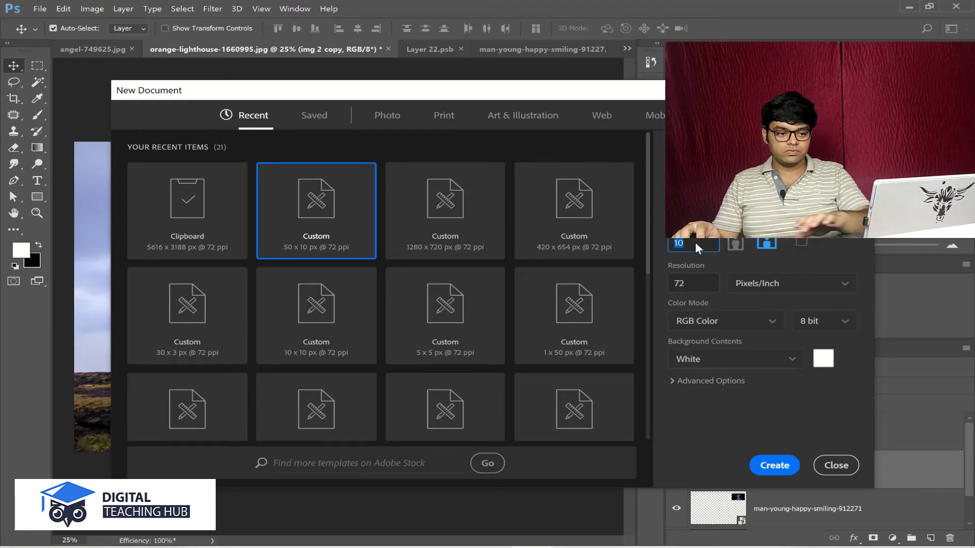
key(BackSpace)
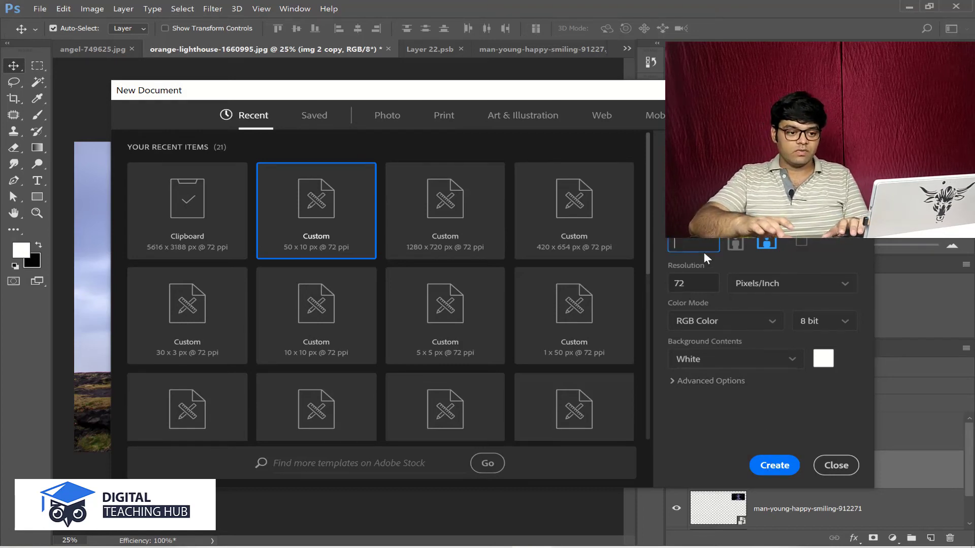
text(100)
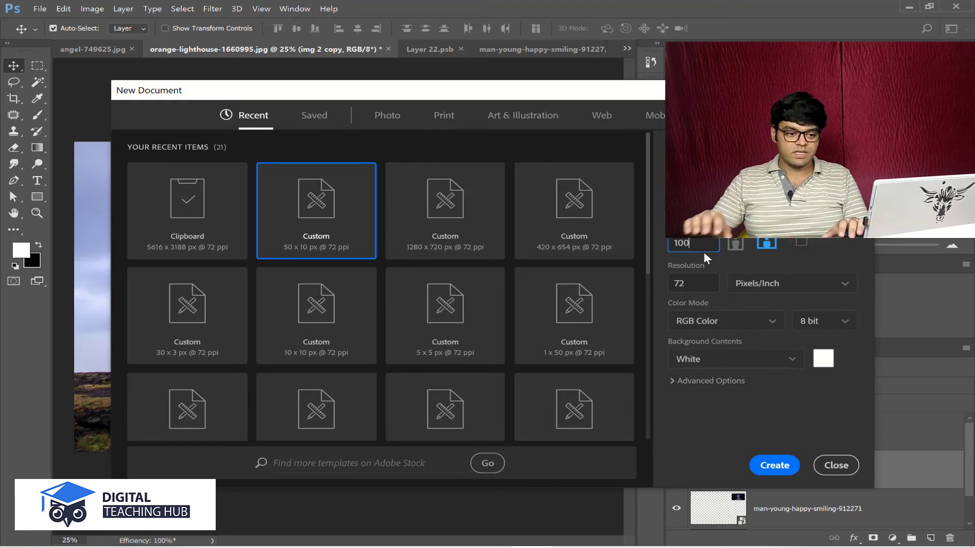
click(787, 466)
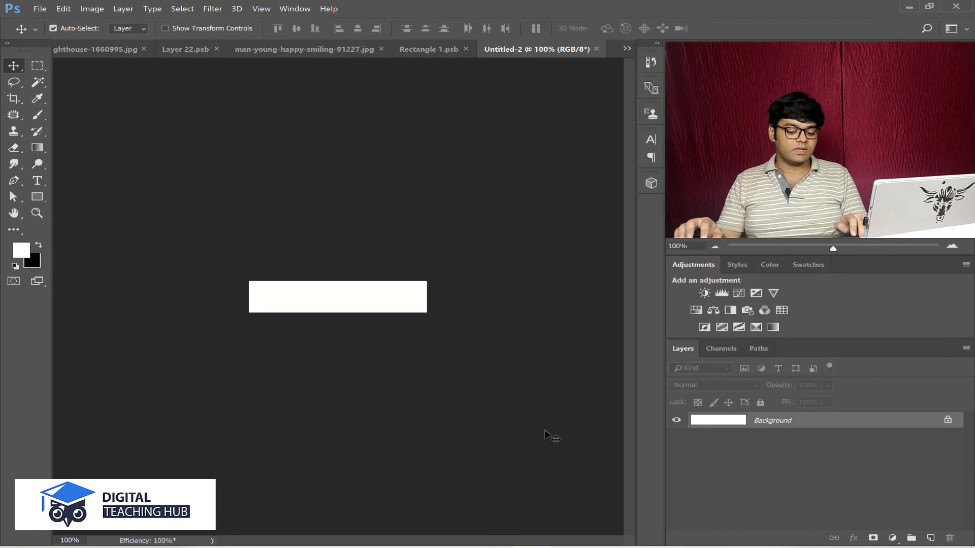
Step: Add the green heading text DIGITAL TEACHING HUB to the white banner
key(ctrl+0)
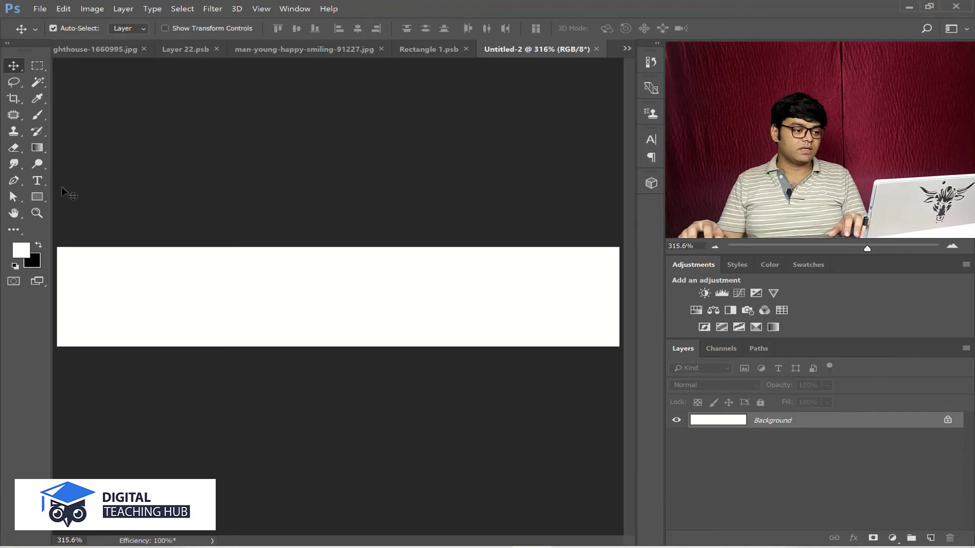
click(37, 181)
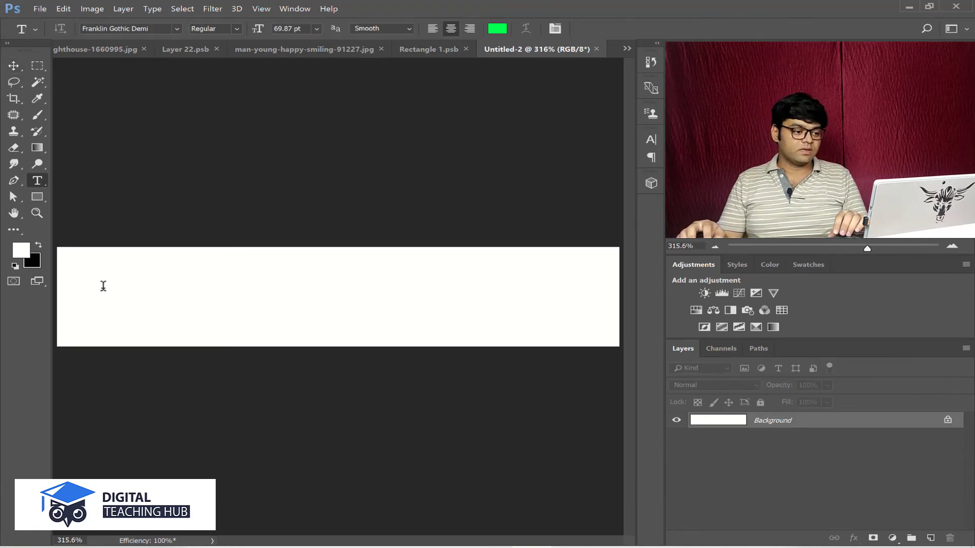
click(103, 286)
text(DIG)
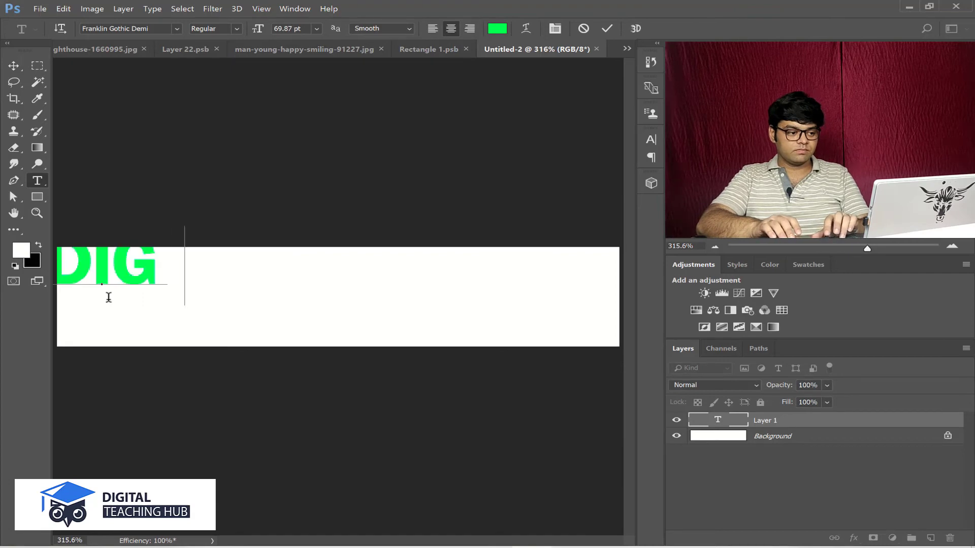
text(ITAL TEA)
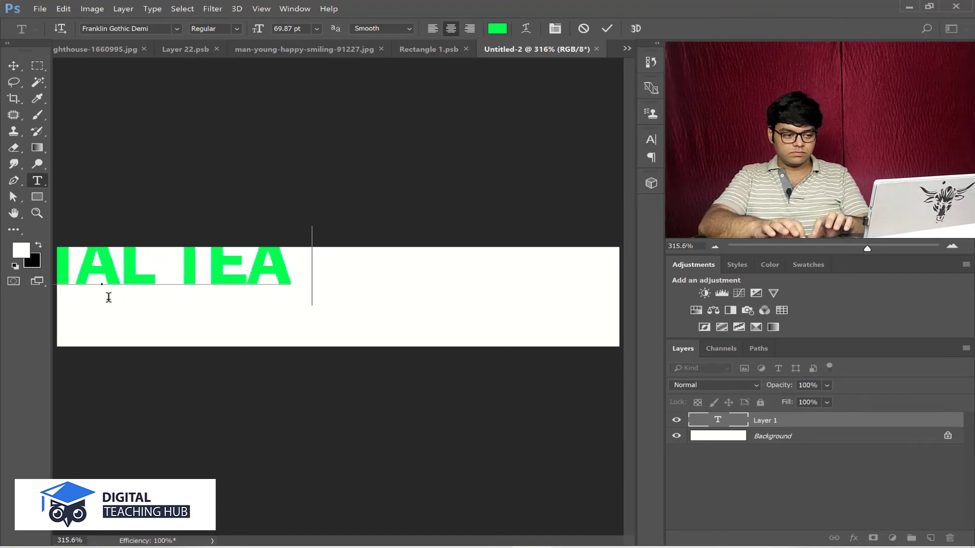
text(CHING HUB)
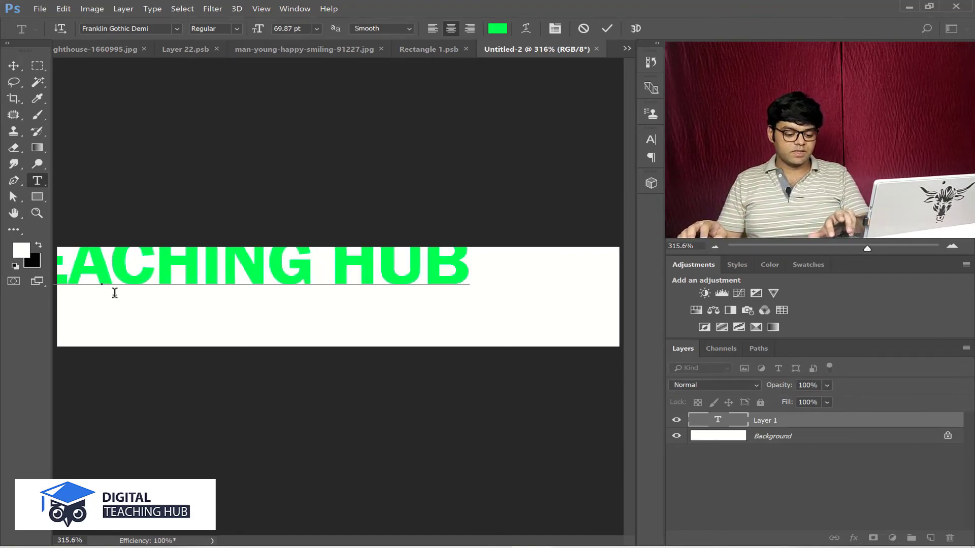
click(20, 66)
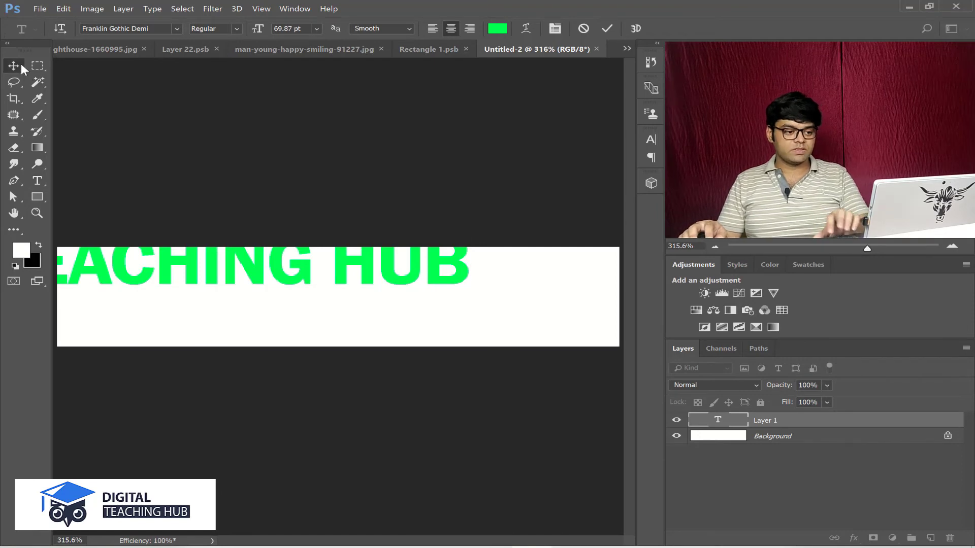
Step: Scale the heading text down to about 56.5% and position it vertically centred near the banner's left edge
key(ctrl+t)
drag(471, 304, 516, 338)
drag(528, 267, 292, 286)
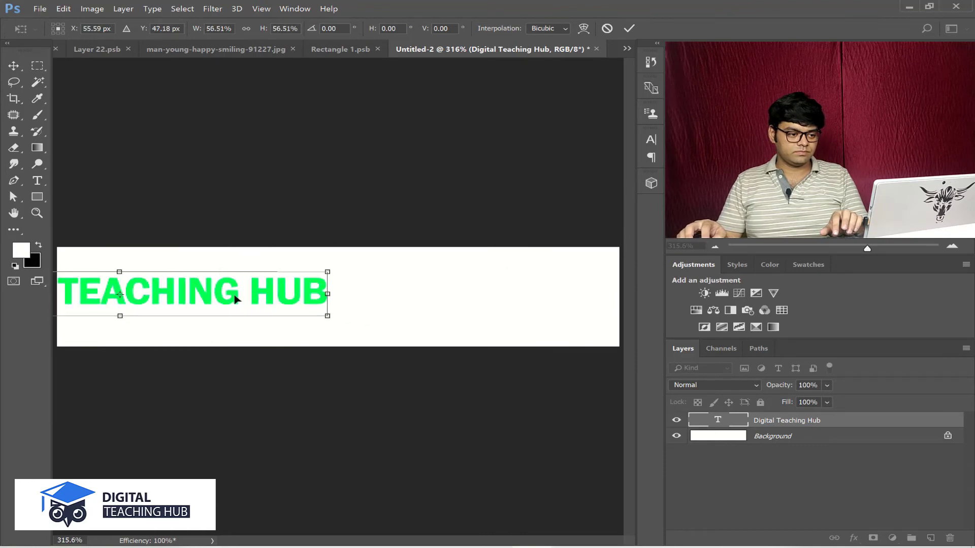
drag(226, 300, 380, 300)
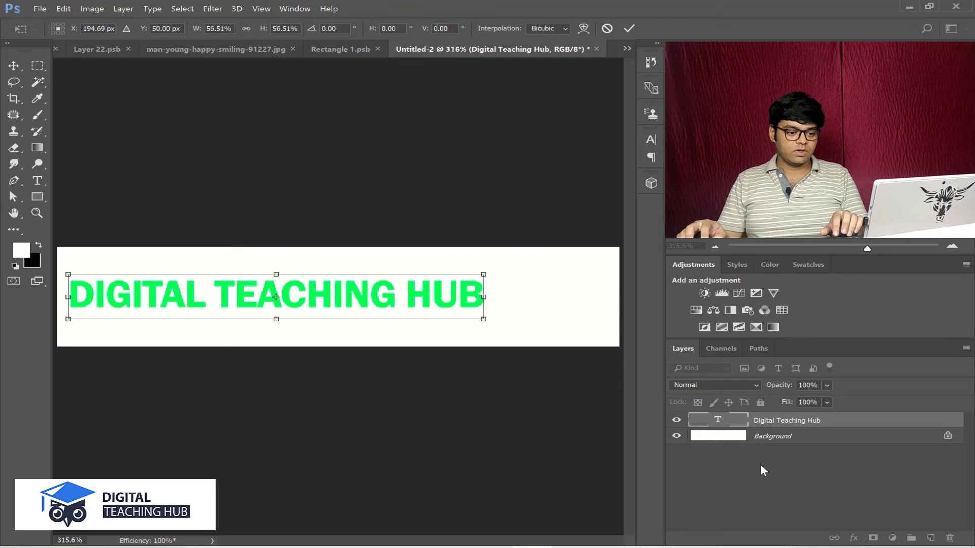
key(Return)
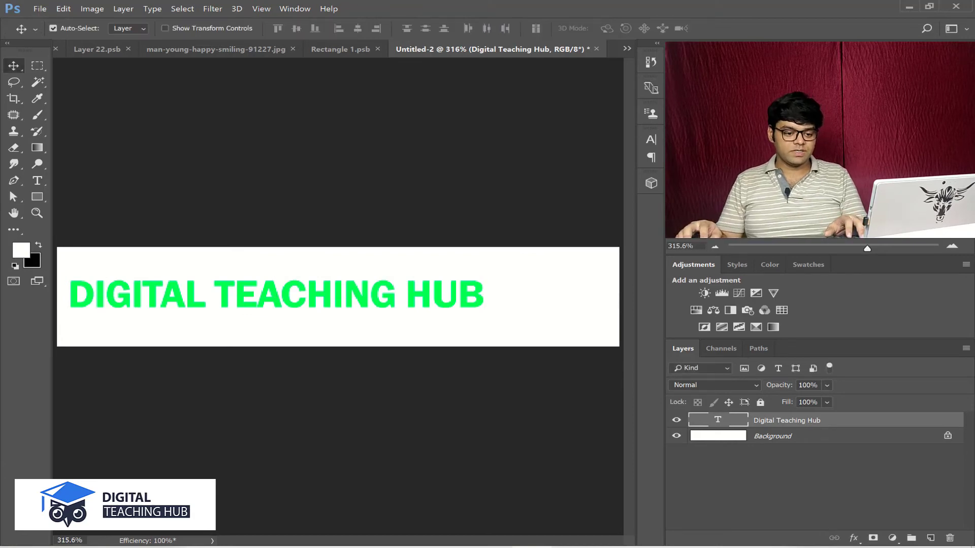
Step: Add a solid color fill layer in ff0000 and place it below the Digital Teaching Hub text layer
click(892, 539)
click(899, 306)
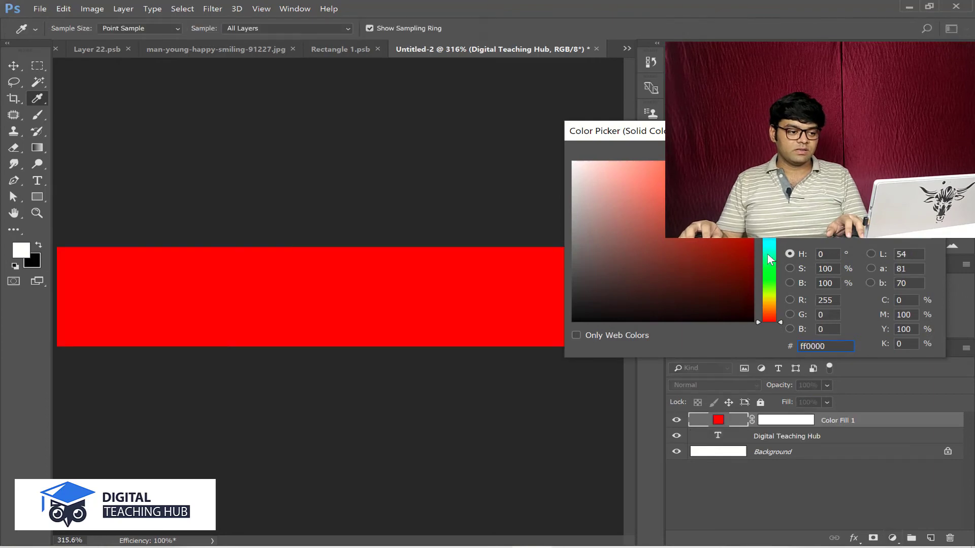
key(Return)
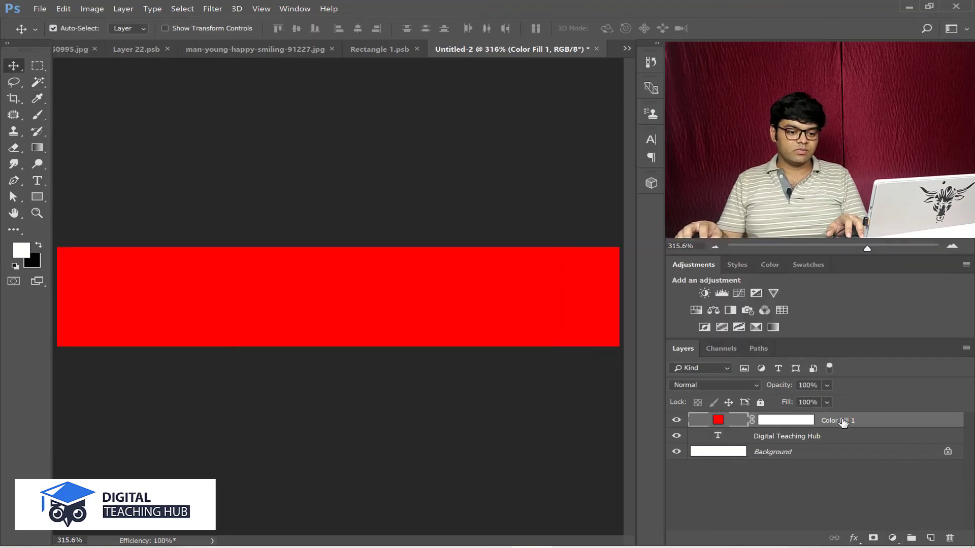
drag(873, 426, 871, 443)
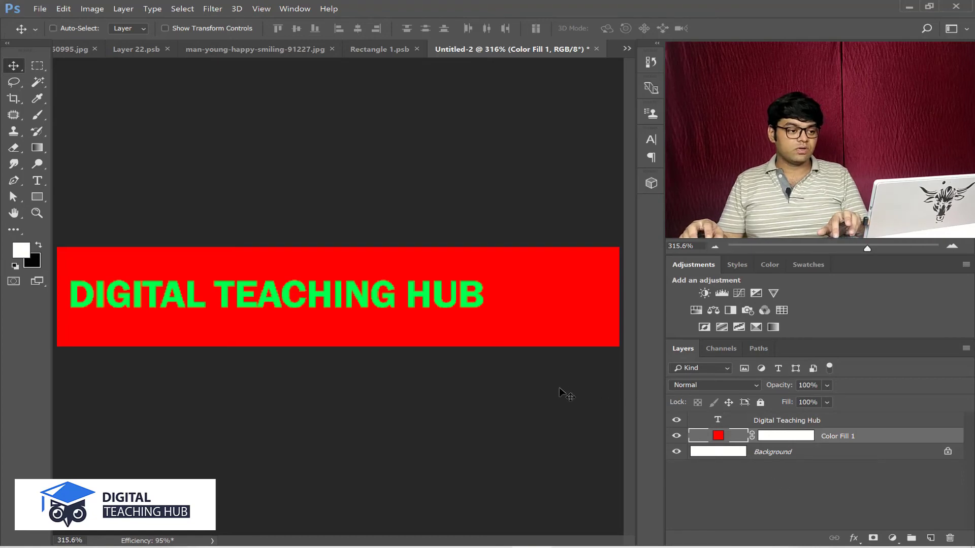
Step: Save the banner as Name in Photoshop format in the Raster Smart Object folder with maximized compatibility, and close it
key(ctrl)
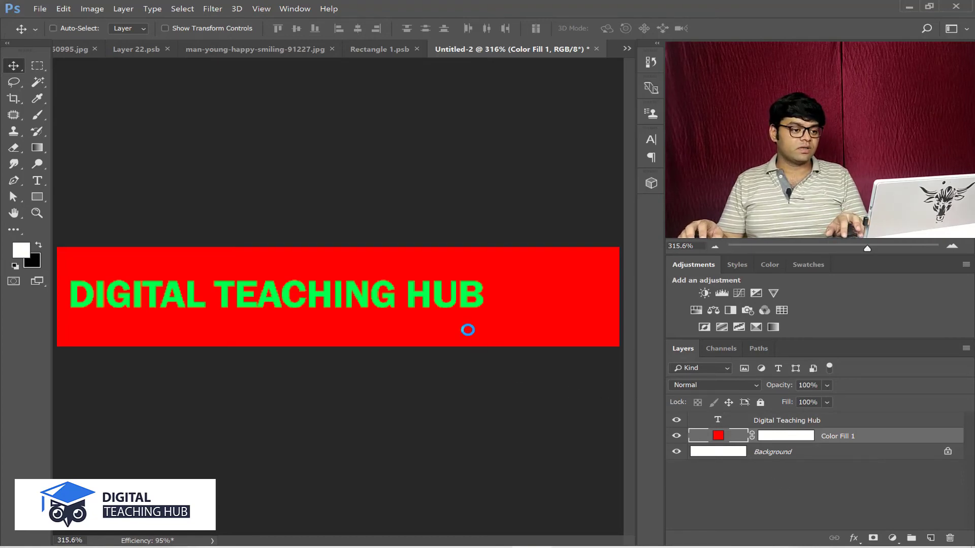
key(ctrl+s)
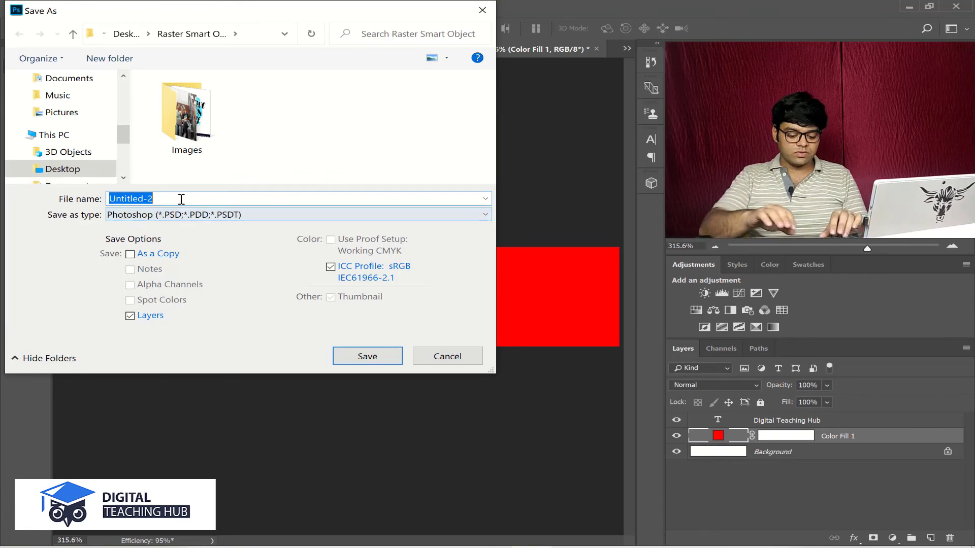
text(Name)
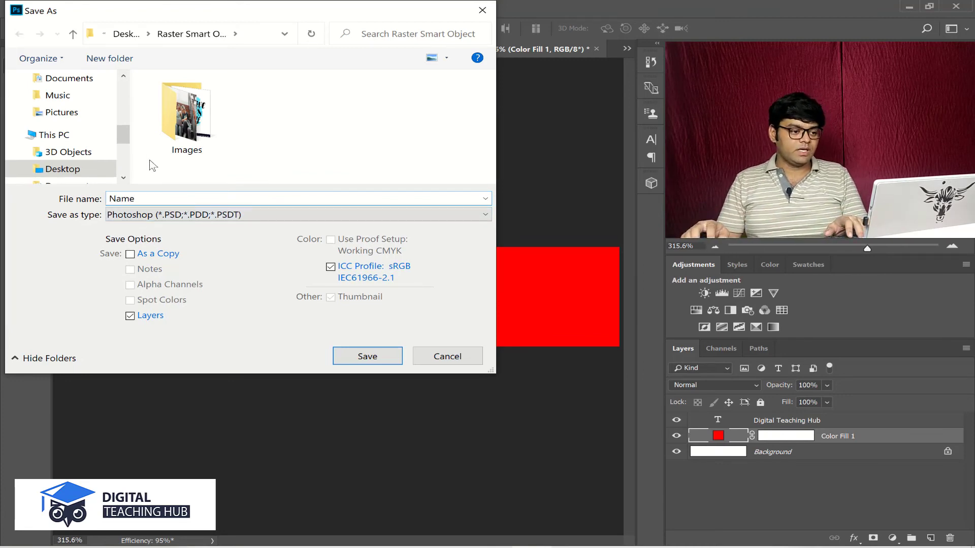
click(358, 356)
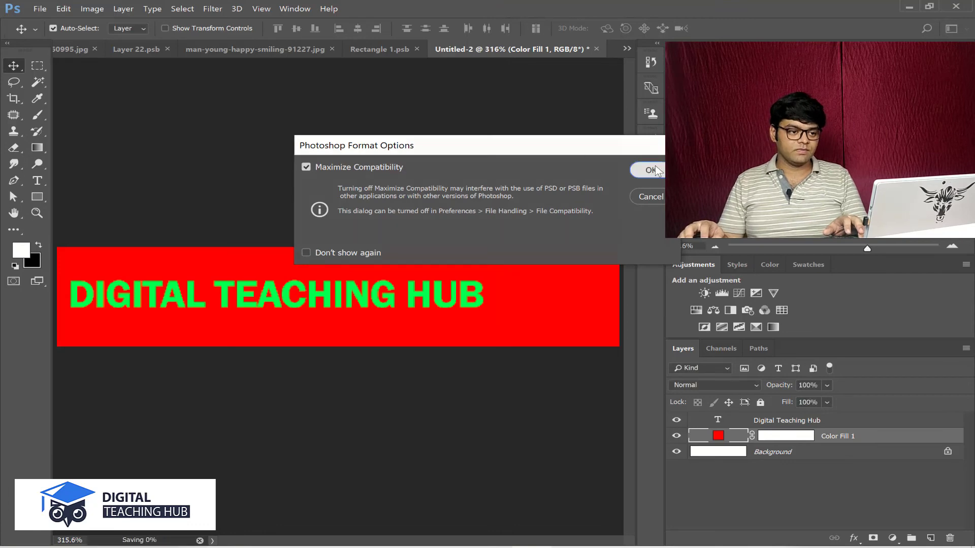
click(649, 171)
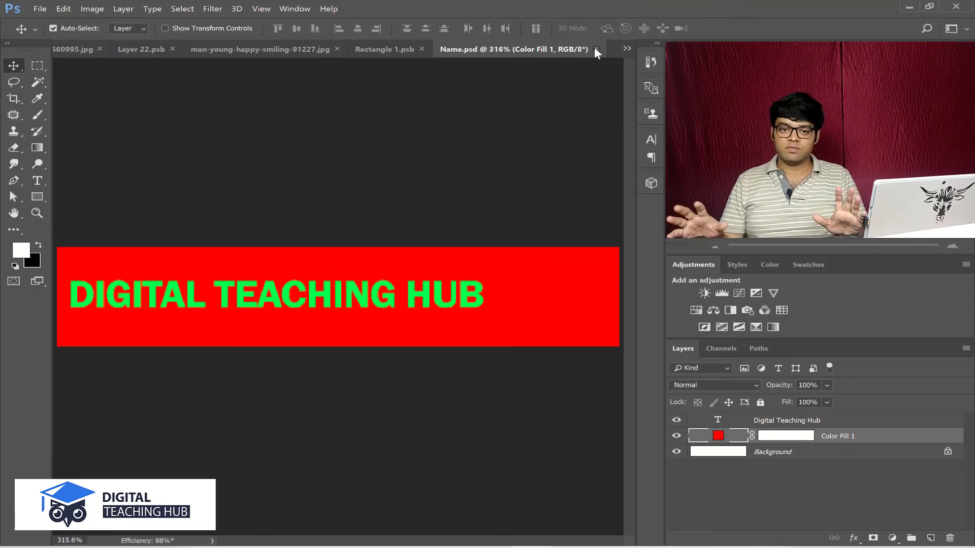
click(596, 48)
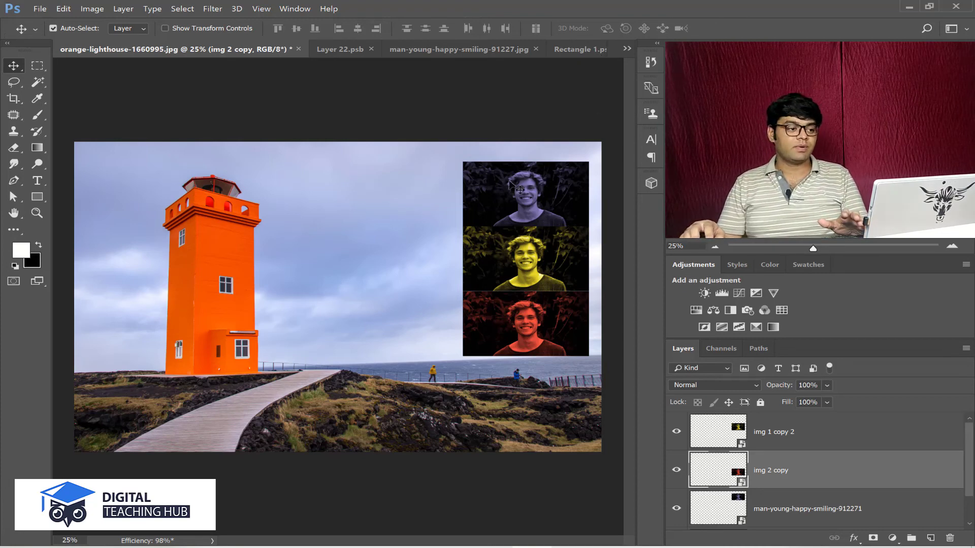
Step: Place the Name file as a linked object in the lighthouse image, scaled to 475%, across the lighthouse top at the image's left edge
click(38, 10)
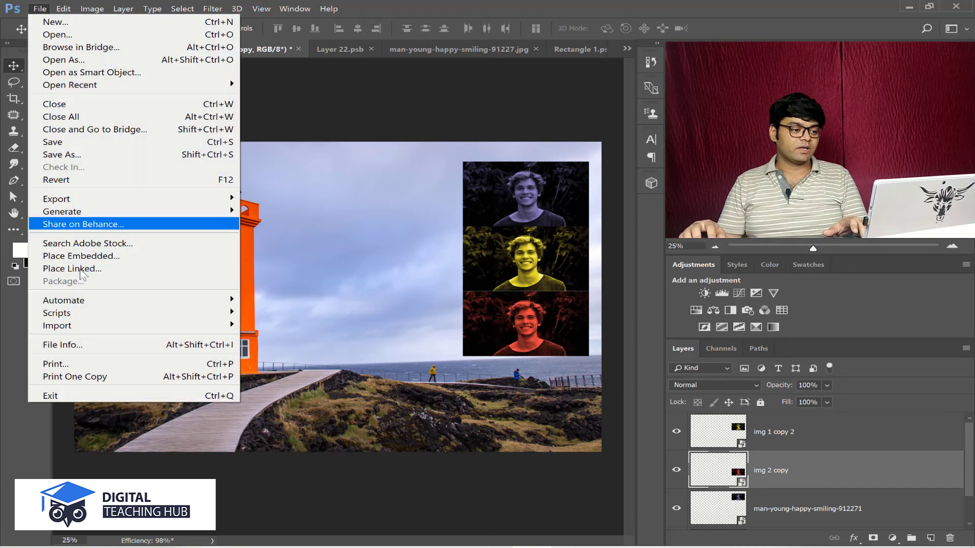
click(109, 269)
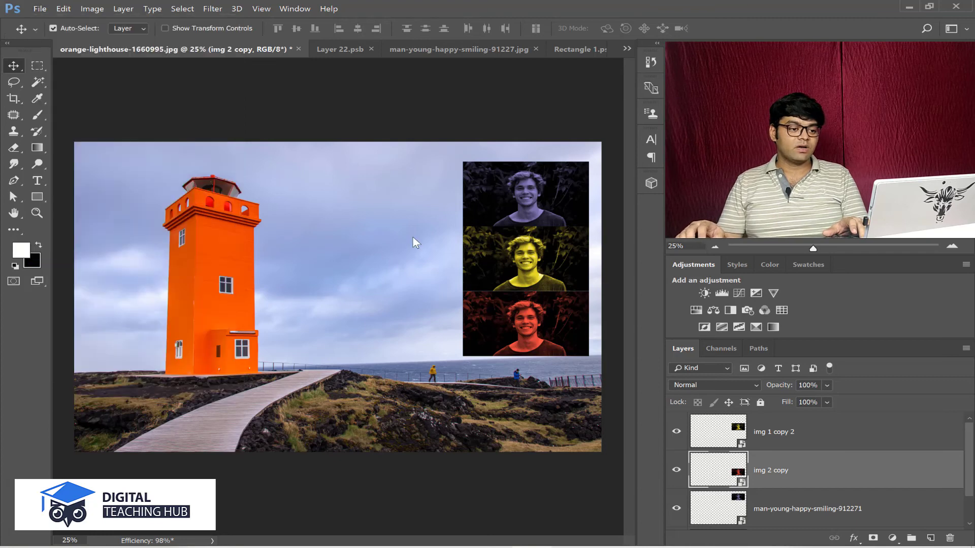
click(316, 183)
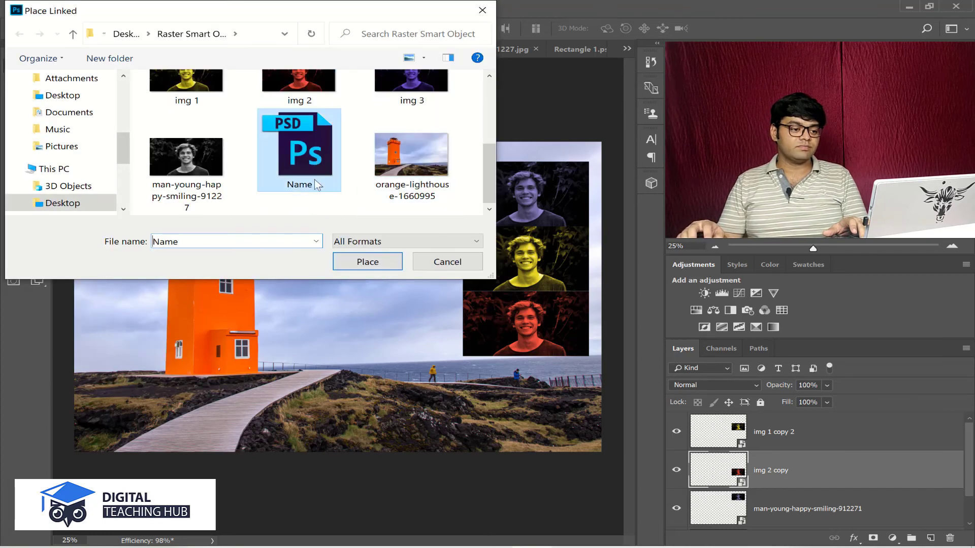
click(369, 262)
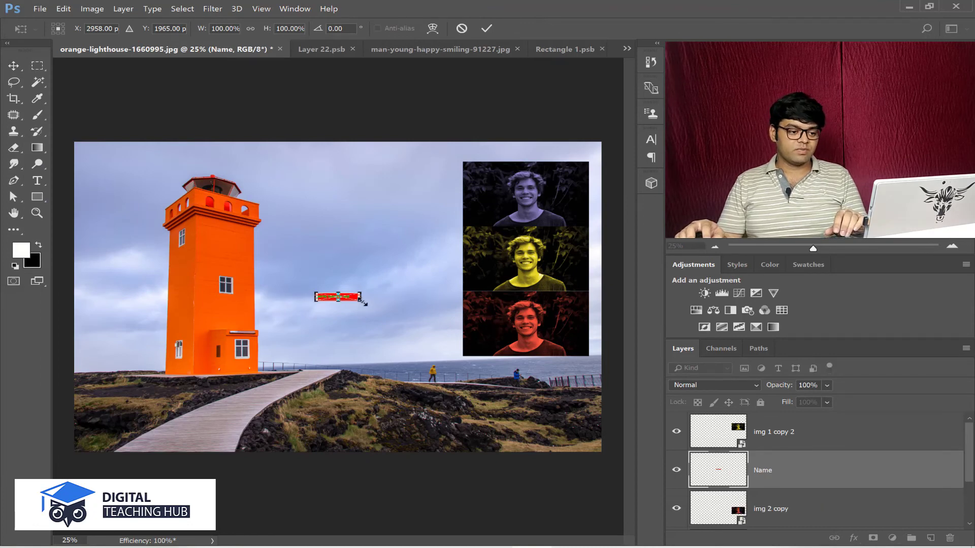
drag(364, 303, 508, 421)
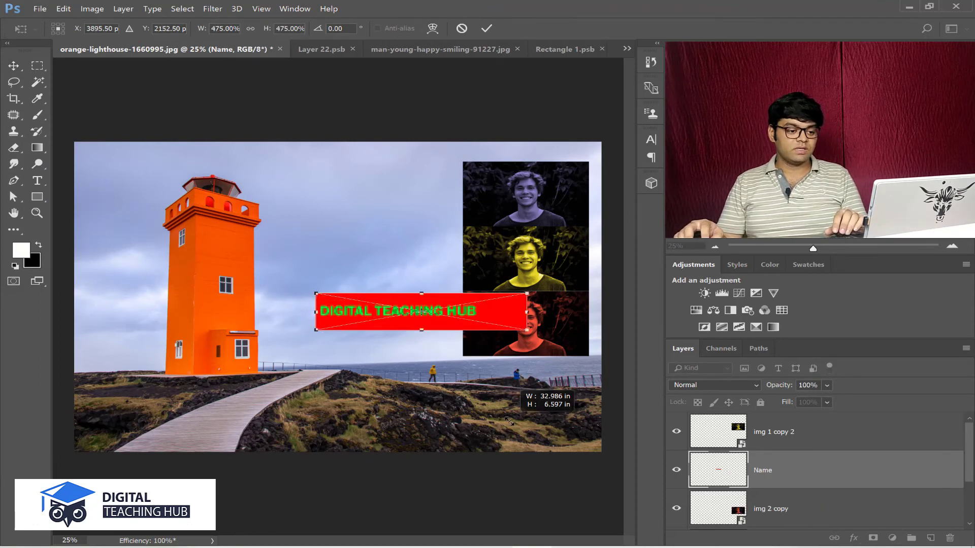
drag(495, 318, 260, 205)
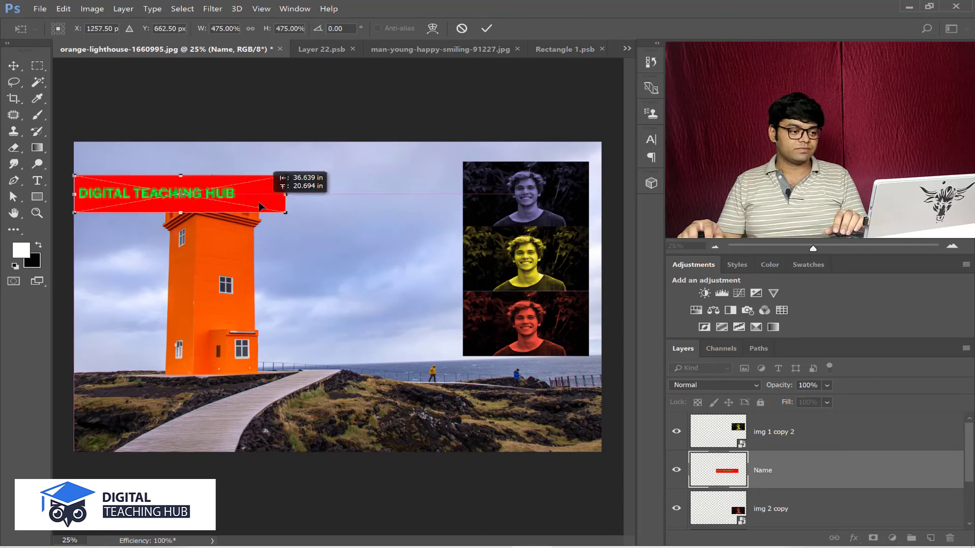
key(Return)
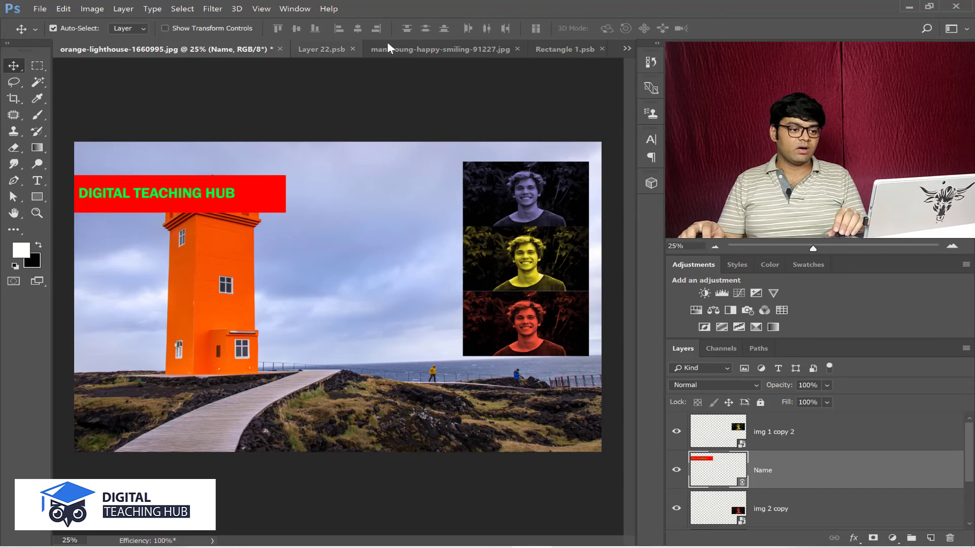
Step: Place the Name file as a linked, enlarged banner in angel-749625.jpg, in the upper sky against the image's left edge
click(623, 48)
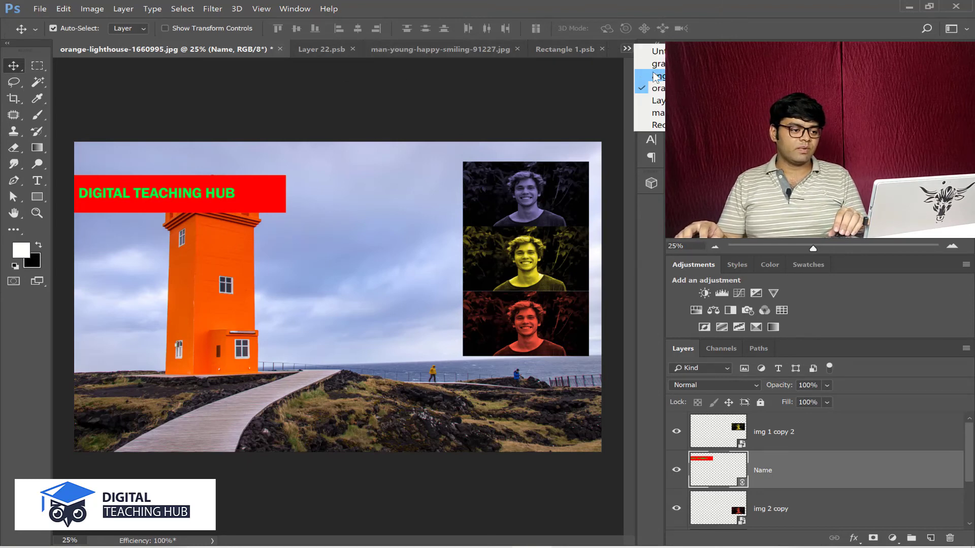
click(648, 76)
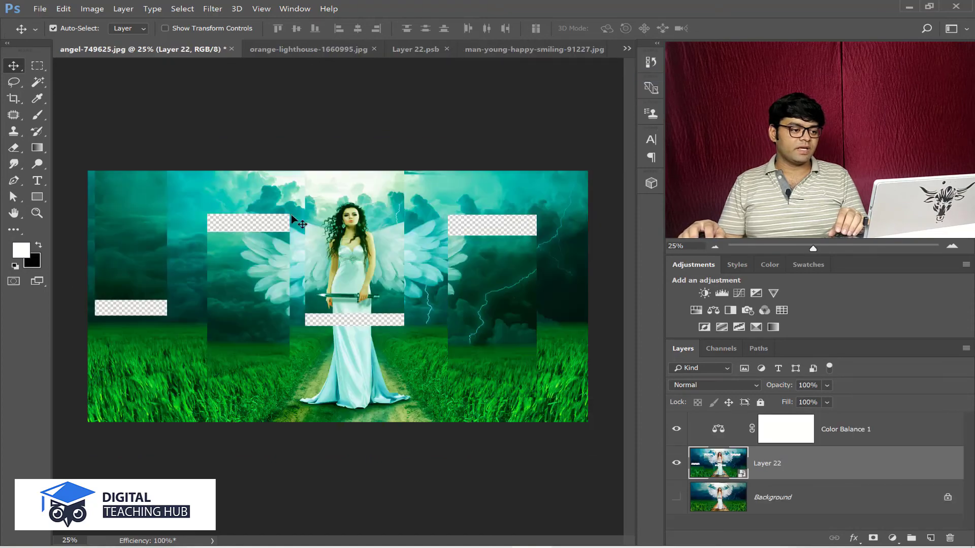
click(39, 10)
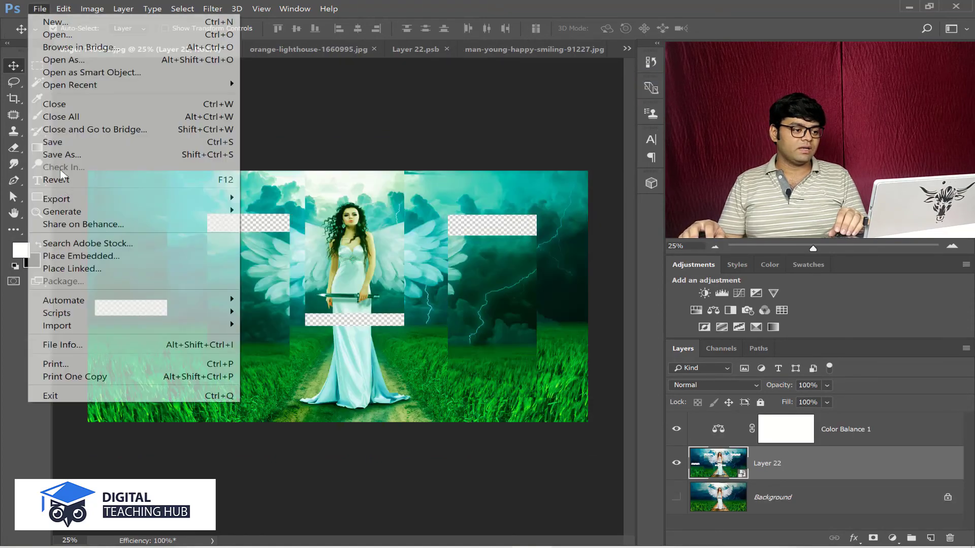
click(91, 268)
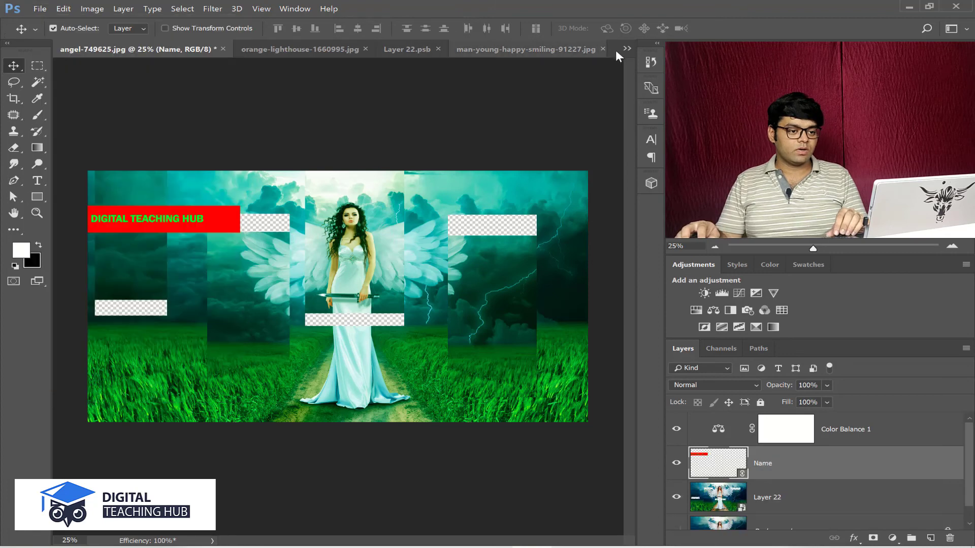
Step: Place the Name file as a linked object in gray-concrete-bridge-2748018.jpg, scaled to about 362%, on the upper part at the image's left edge
click(628, 47)
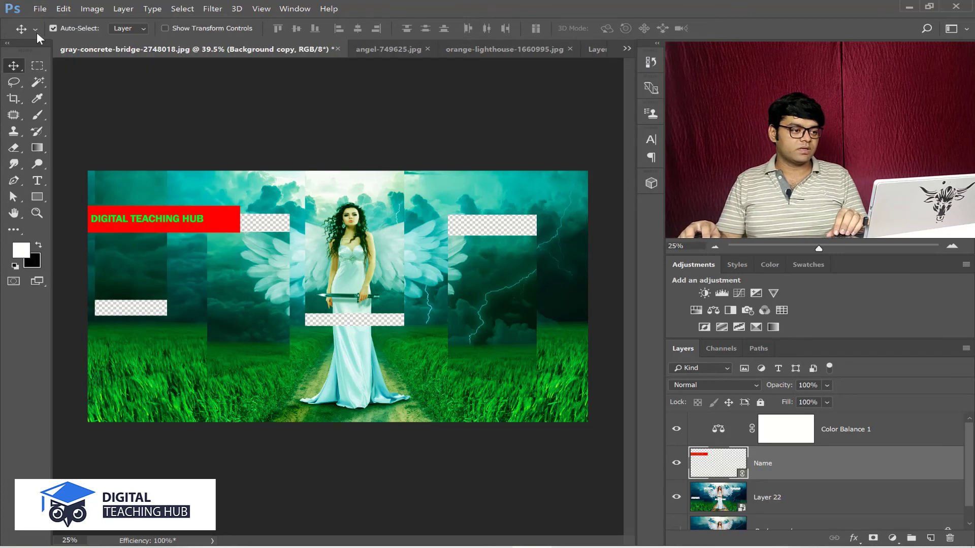
click(40, 9)
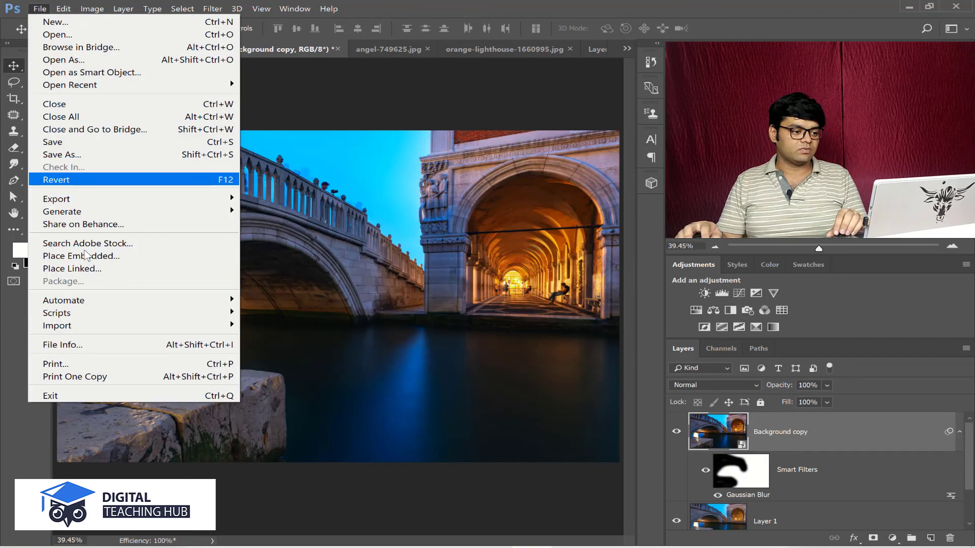
click(51, 266)
click(370, 260)
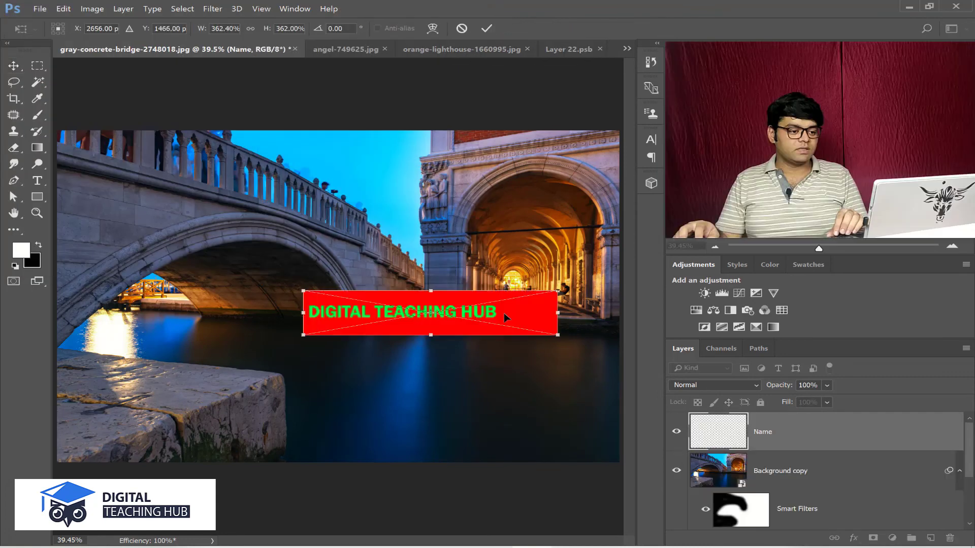
drag(516, 323, 279, 203)
key(Return)
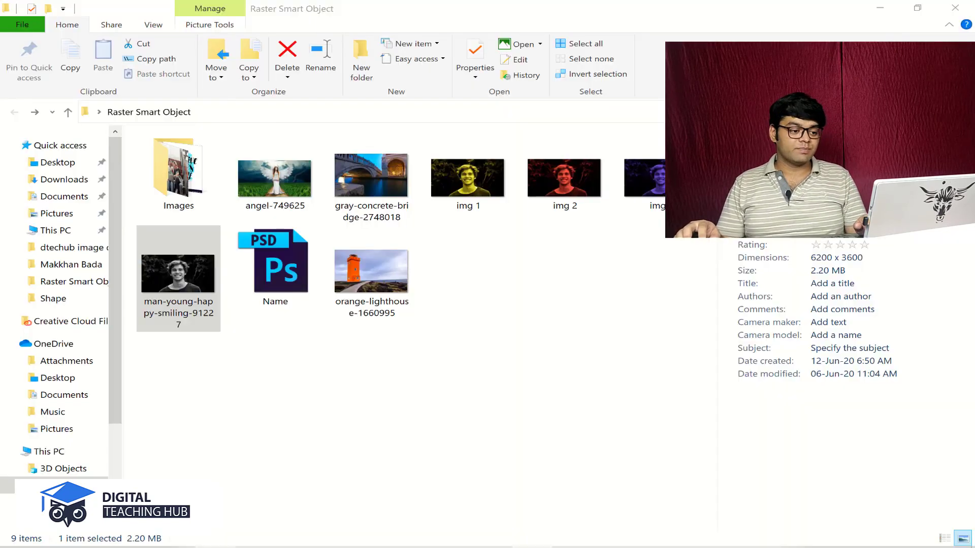
Step: Open the Name file from the Raster Smart Object folder in Photoshop, keeping its embedded color profile
key(alt+Tab)
click(275, 301)
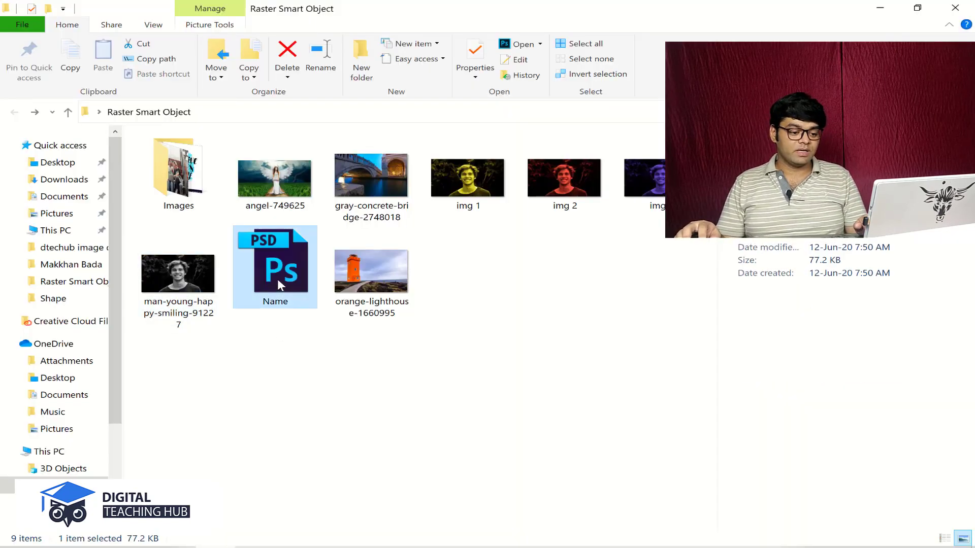
drag(277, 279, 286, 308)
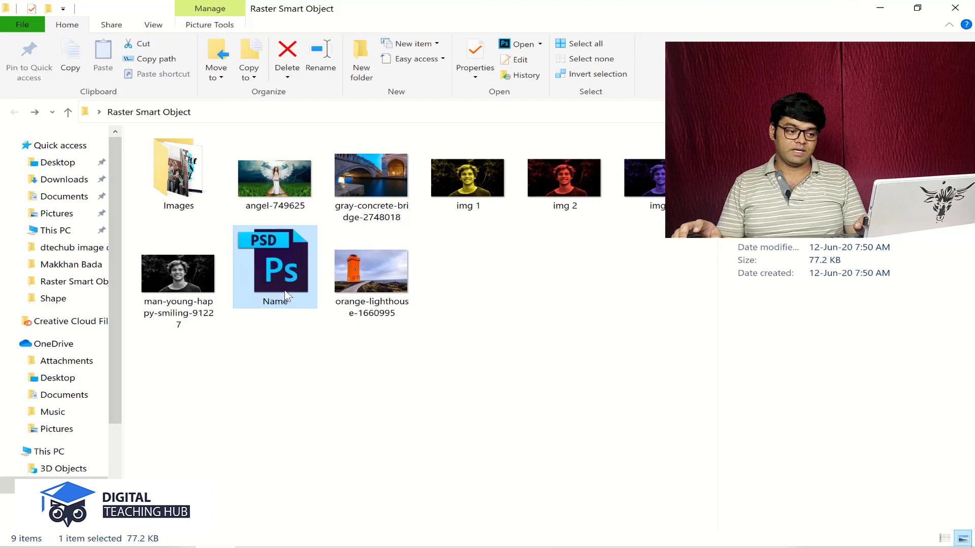
key(alt+Tab)
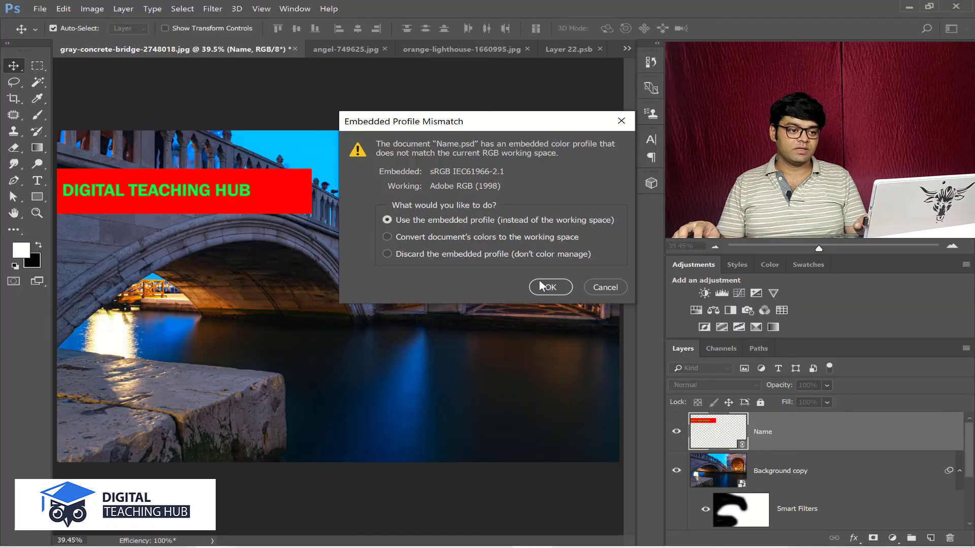
click(541, 285)
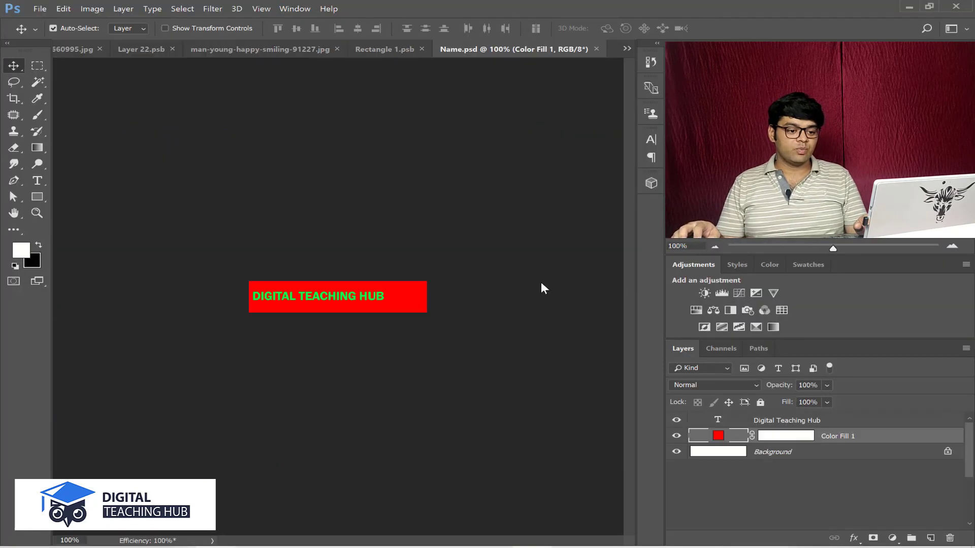
Step: Change the banner's Color Fill 1 layer to black (000000) and save Name.psd
key(i)
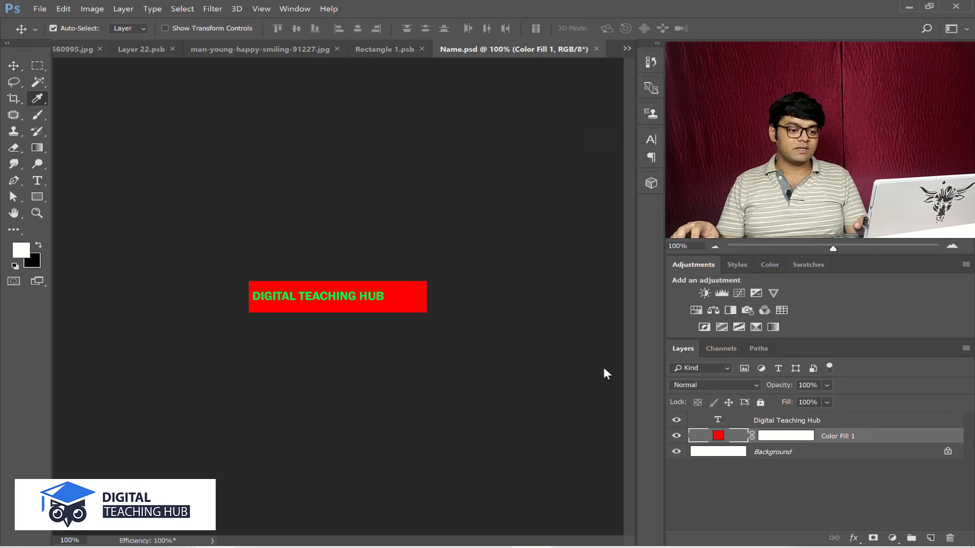
drag(596, 317, 540, 342)
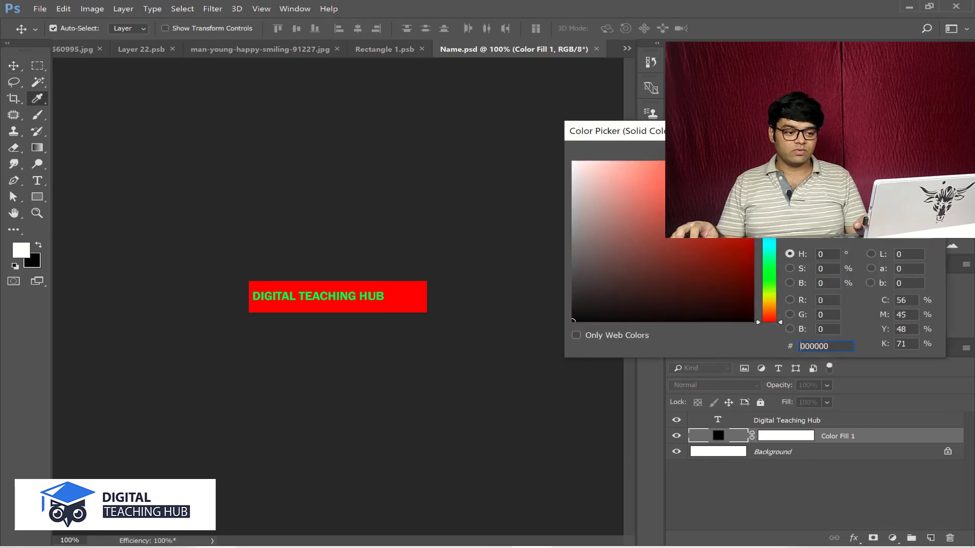
key(Return)
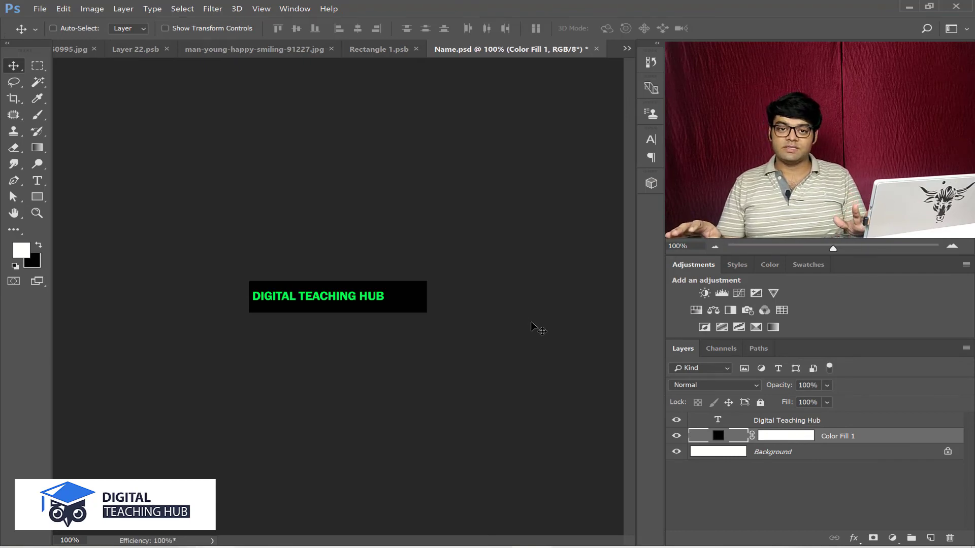
key(ctrl+s)
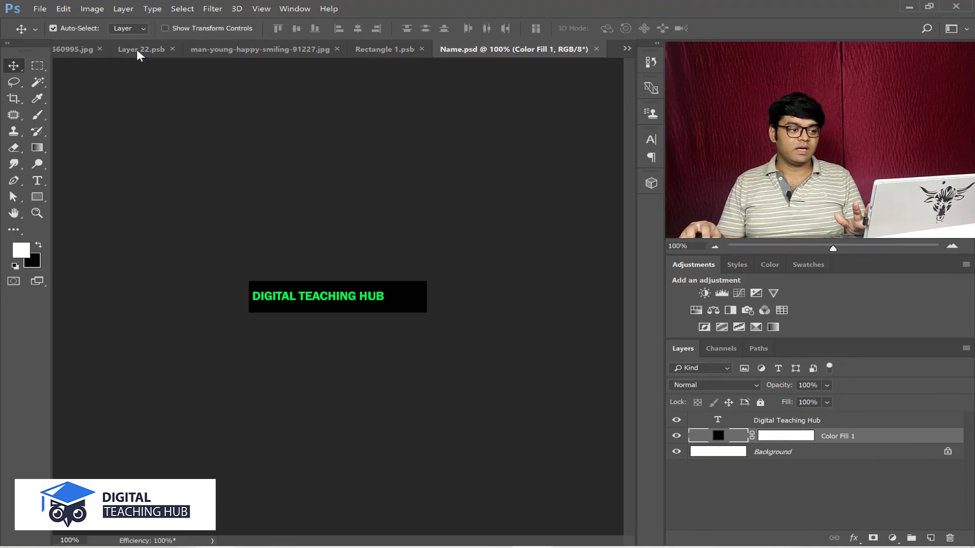
Step: Check the linked Name banner in the gray-concrete-bridge, angel and orange-lighthouse documents
click(627, 49)
click(645, 64)
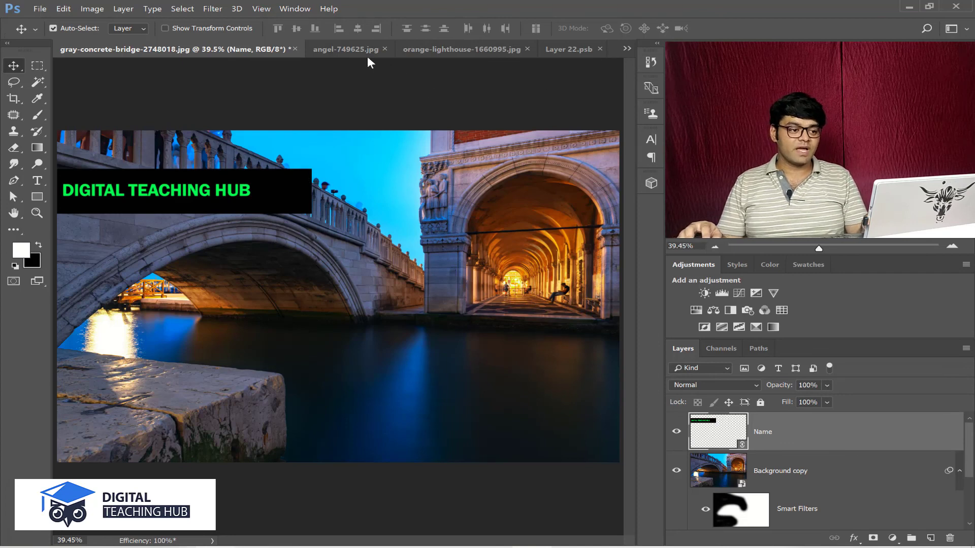
click(352, 47)
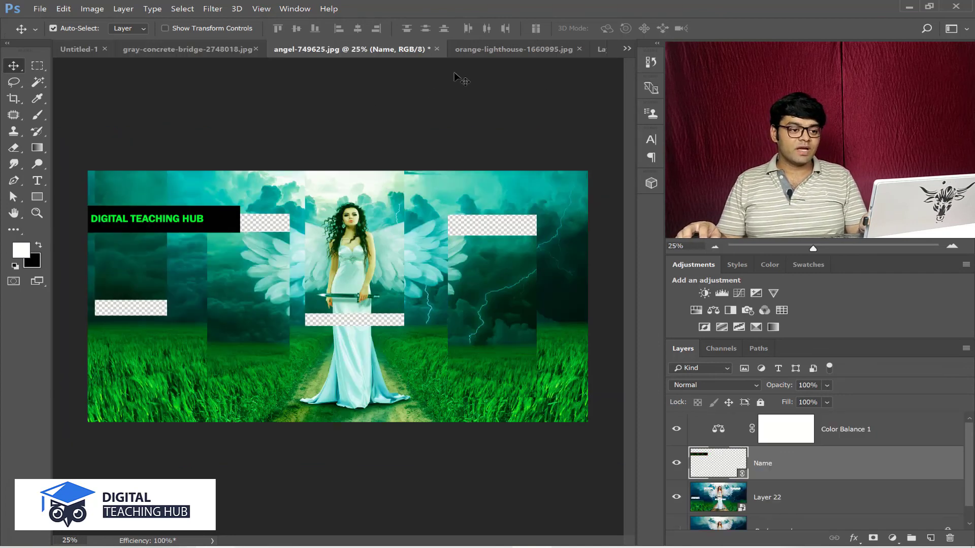
click(492, 47)
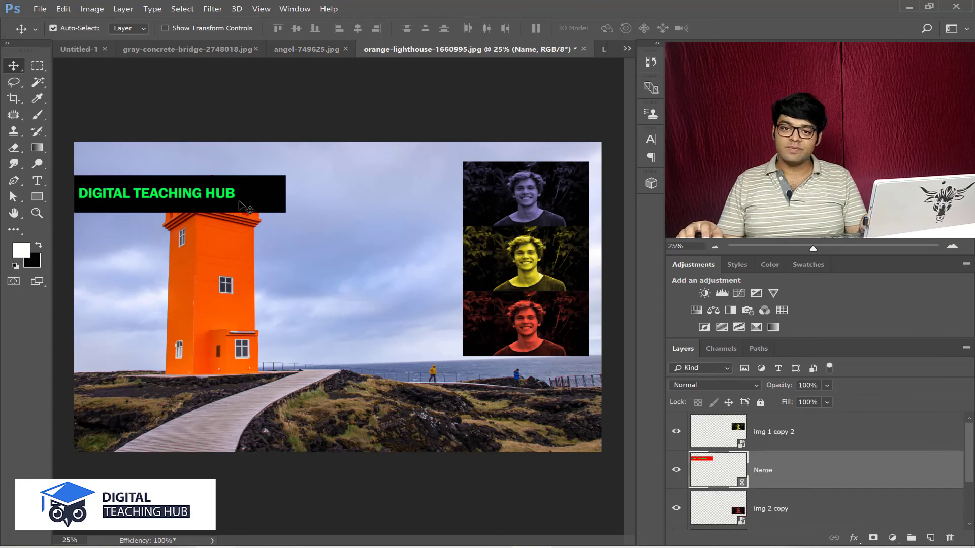